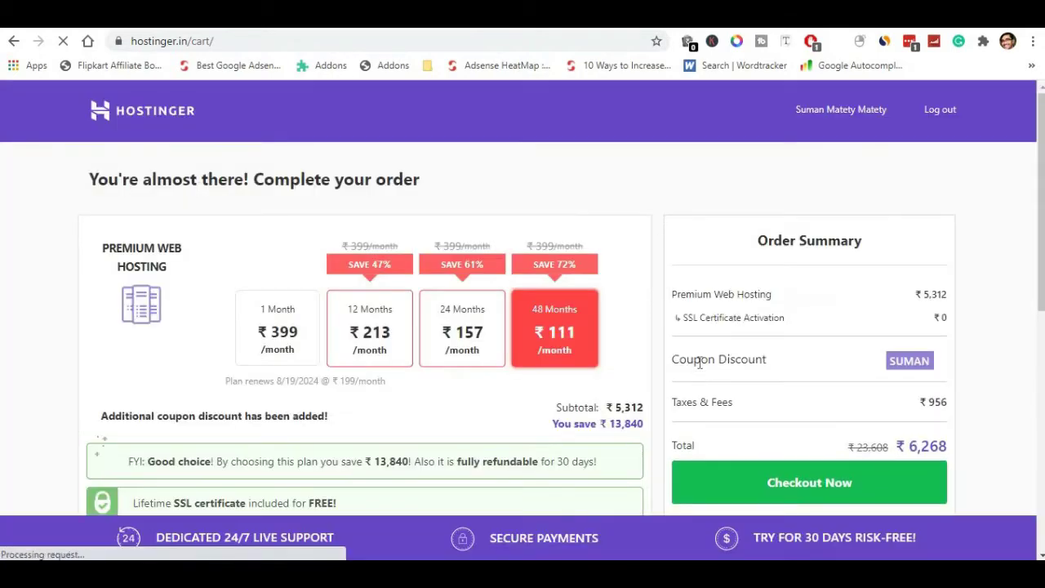
Dismiss the cart's coupon popover and move on to the Premium plan's hosting overview.
scroll(865, 299, "down", 2)
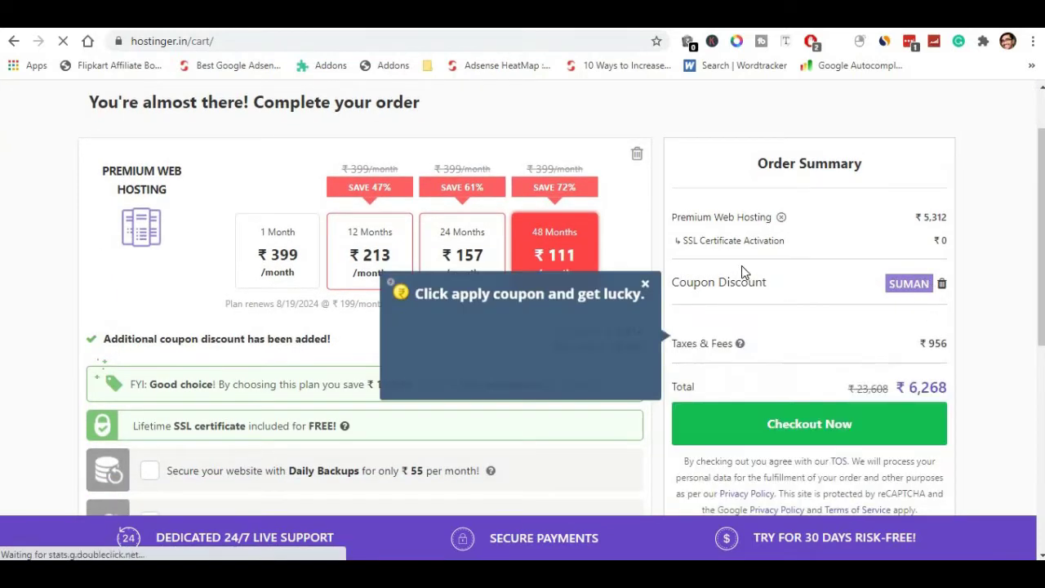
left_click(645, 267)
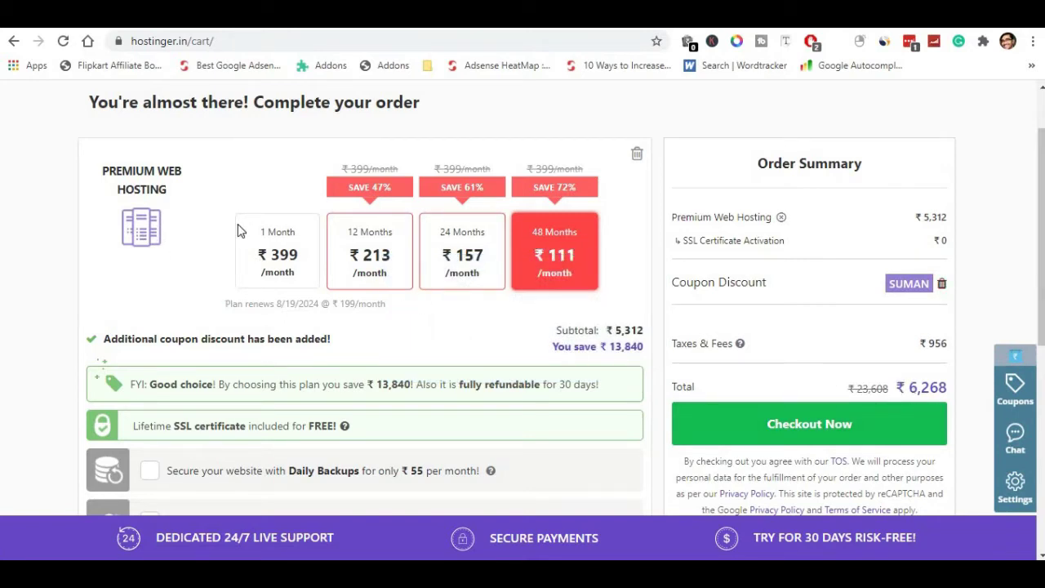
scroll(331, 350, "down", 5)
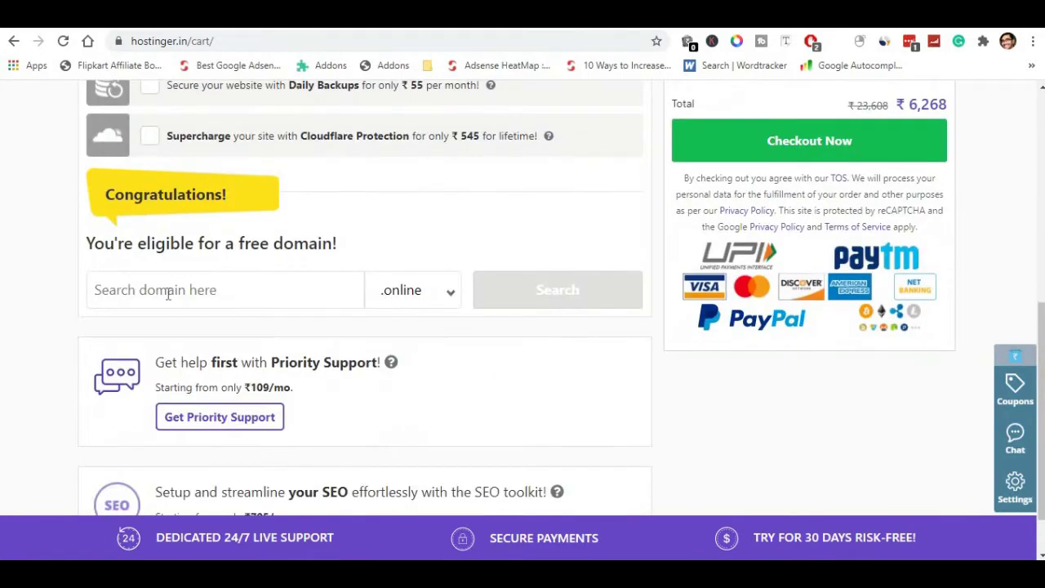
left_click(307, 287)
left_click_drag(178, 194, 445, 252)
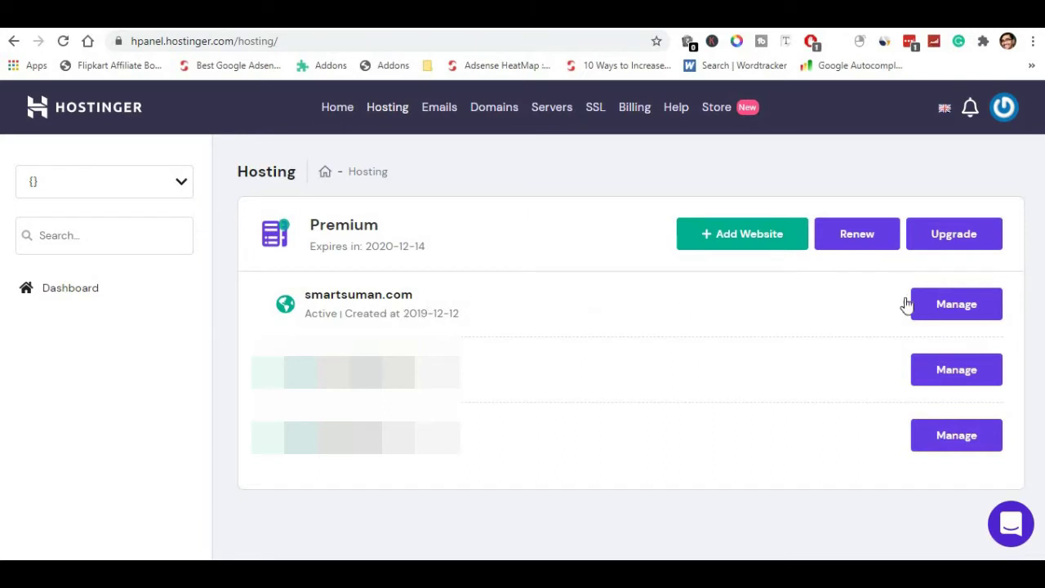
Open the website's hosting account management page.
left_click(977, 307)
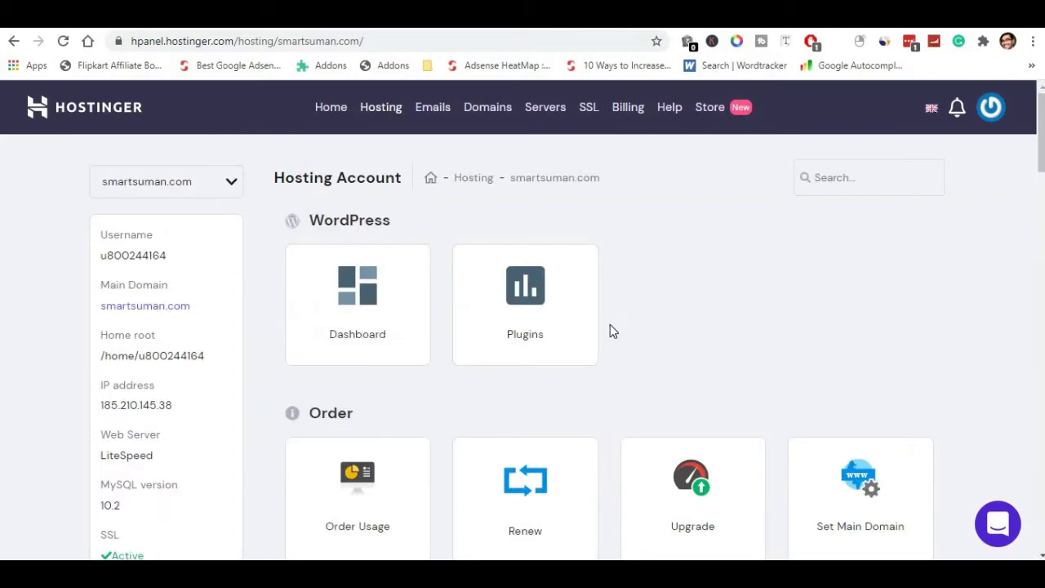
scroll(310, 302, "down", 3)
scroll(310, 304, "down", 8)
scroll(310, 303, "up", 10)
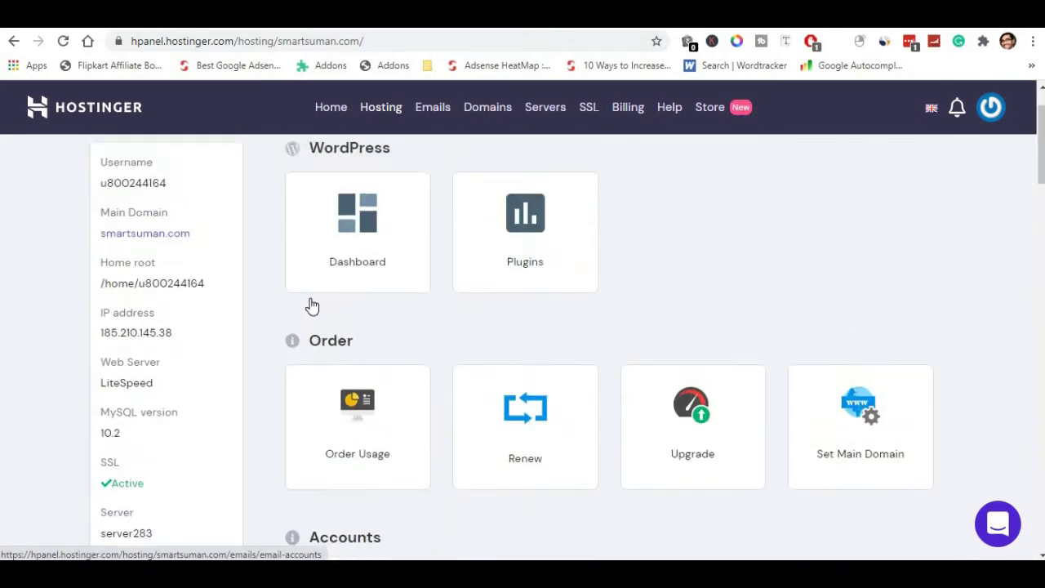
scroll(312, 306, "up", 1)
From the WordPress dashboard, start a new install under Site Installs.
left_click(365, 301)
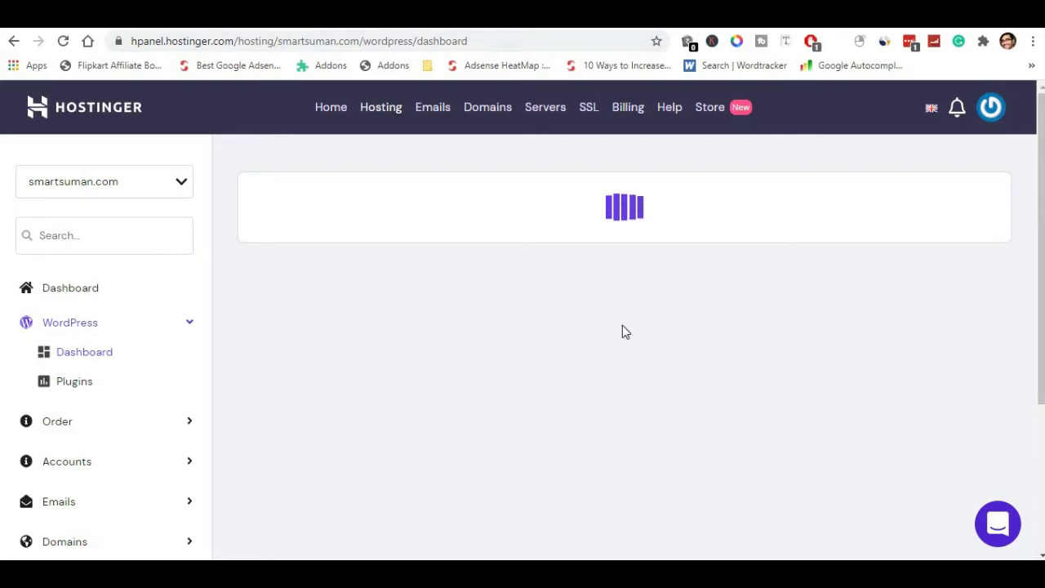
scroll(622, 331, "down", 5)
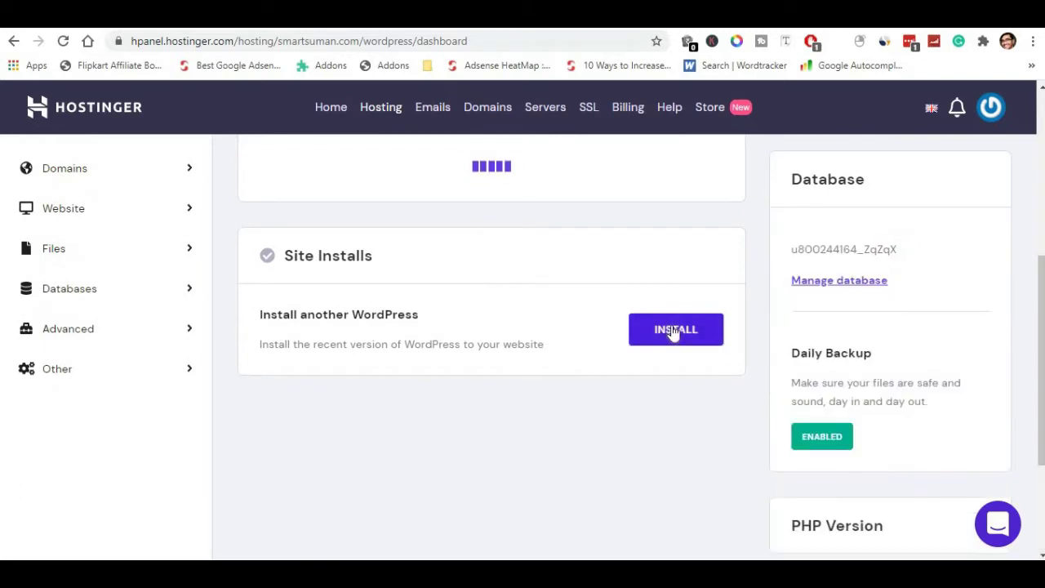
scroll(583, 343, "up", 2)
scroll(705, 326, "down", 3)
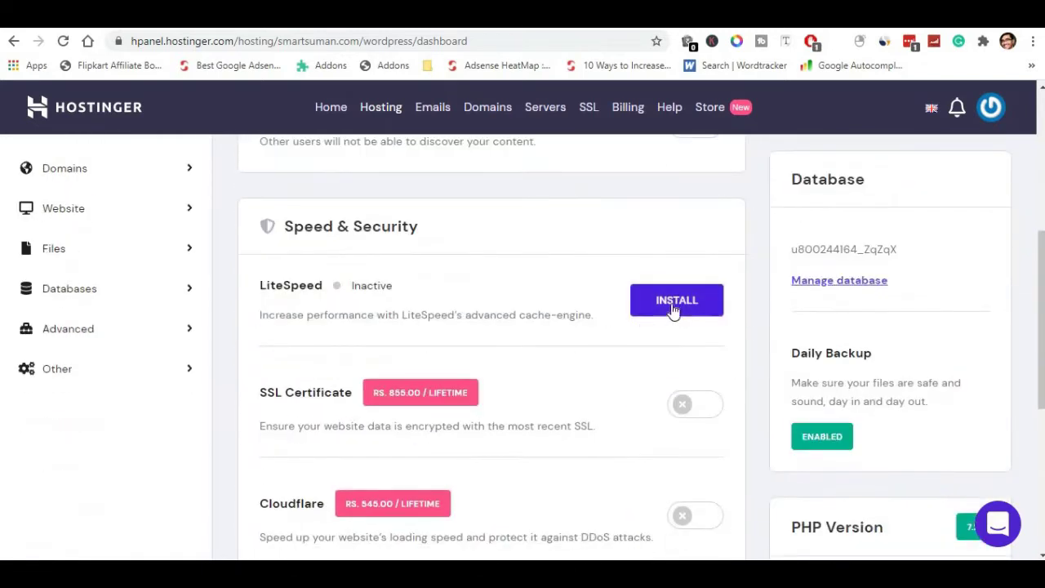
scroll(671, 312, "down", 5)
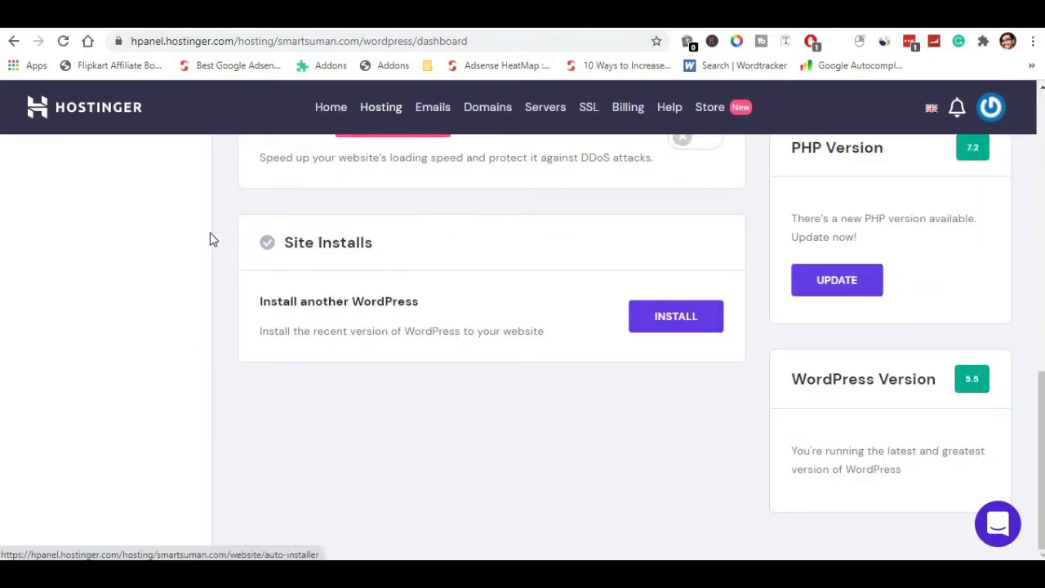
triple_click(321, 242)
left_click(643, 318)
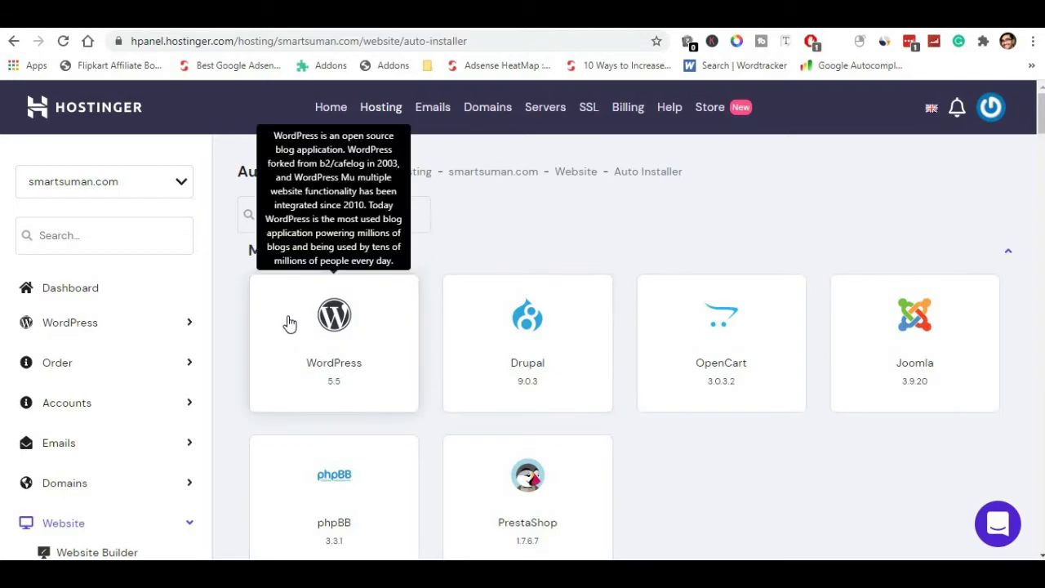
Install WordPress 5.5 with a new admin username, website title and newly created database.
left_click(341, 351)
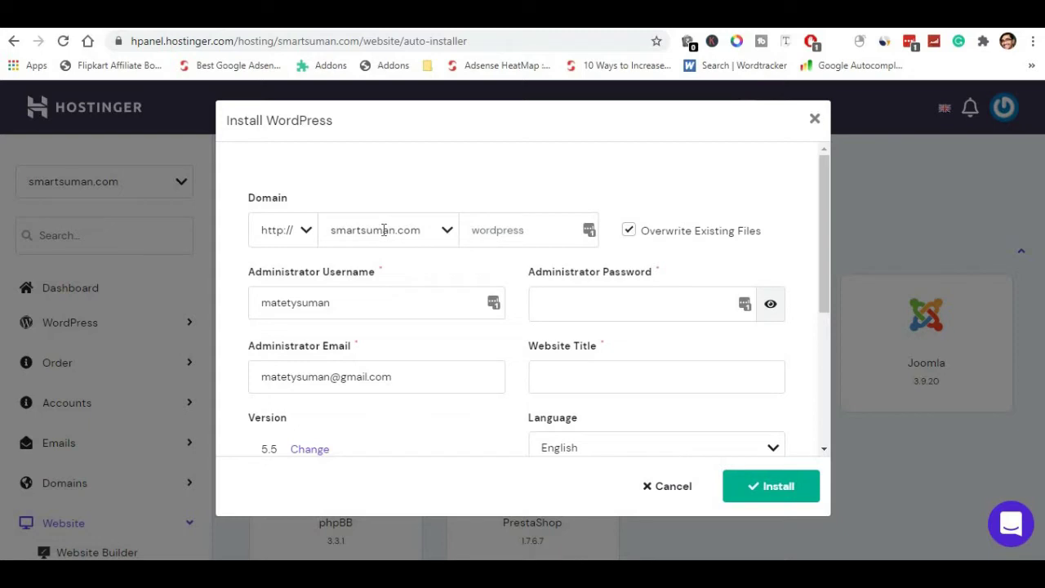
left_click(330, 301)
left_click_drag(328, 302, 250, 309)
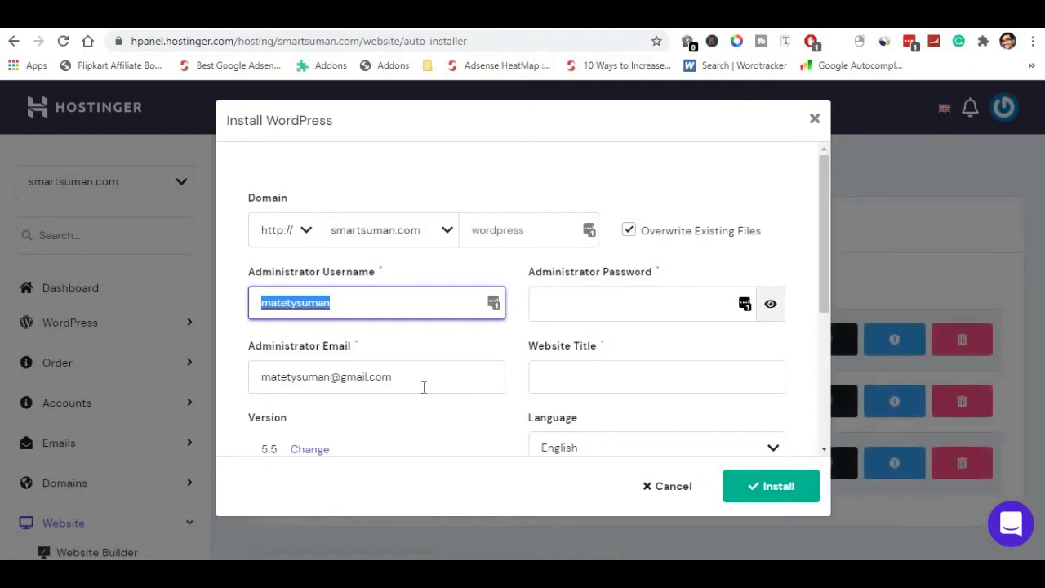
scroll(522, 335, "down", 1)
left_click(581, 301)
scroll(522, 408, "down", 2)
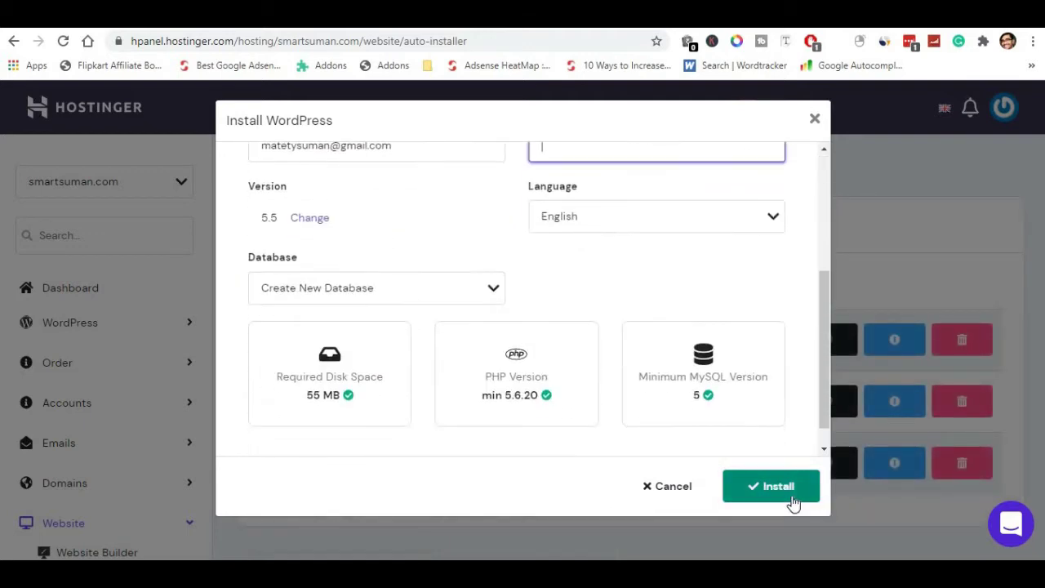
scroll(678, 448, "down", 1)
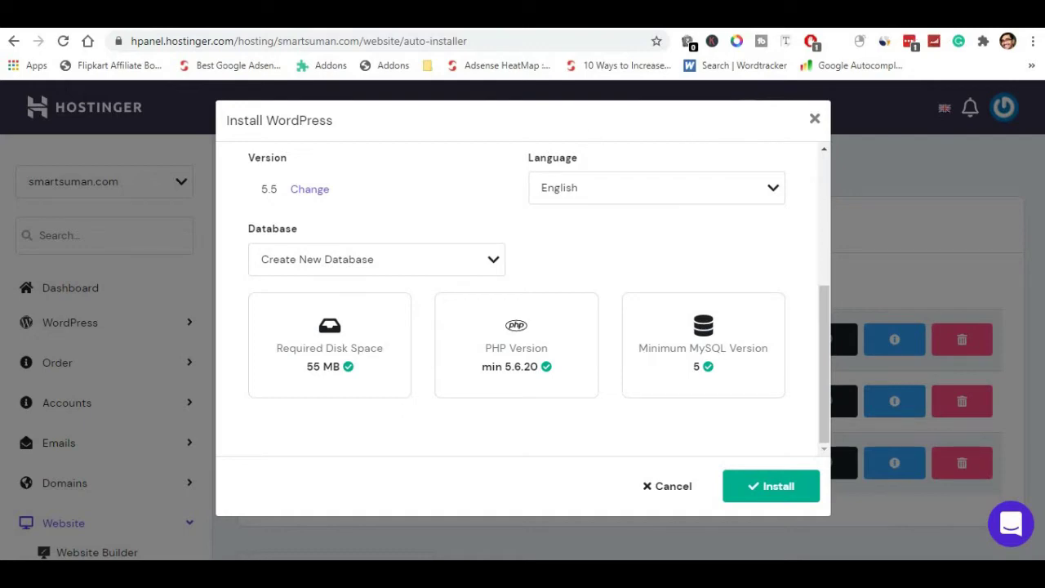
left_click(909, 41)
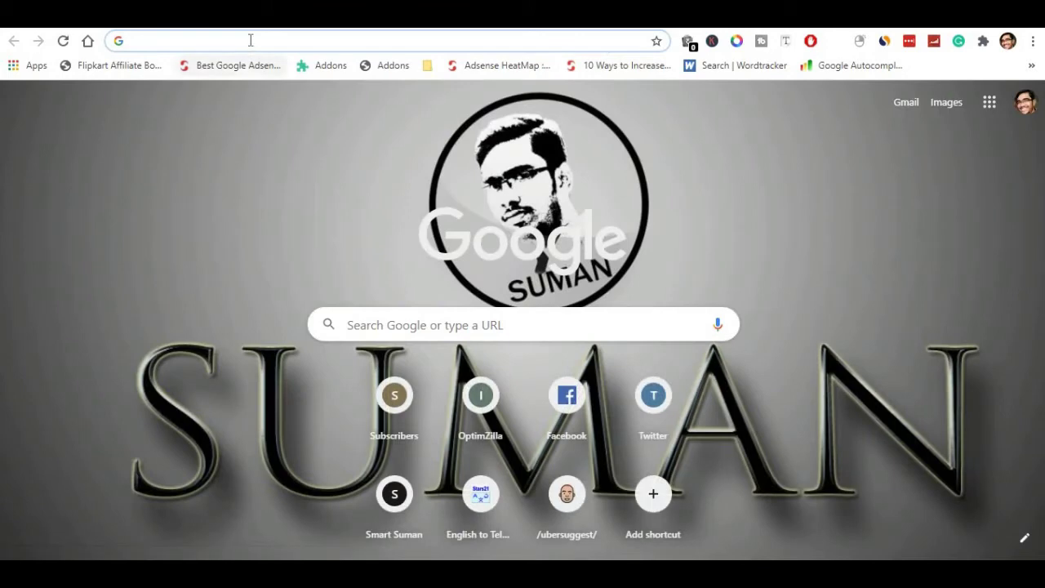
Load the new ecom2.smartsuman.com site in a new tab.
left_click(250, 40)
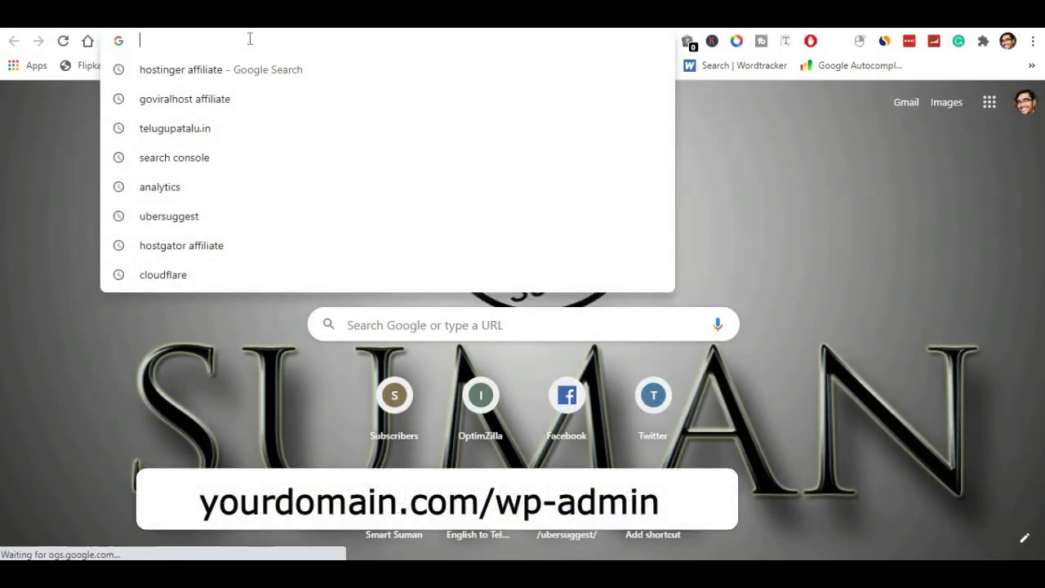
type("sm")
key("BackSpace")
key("BackSpace")
key("BackSpace")
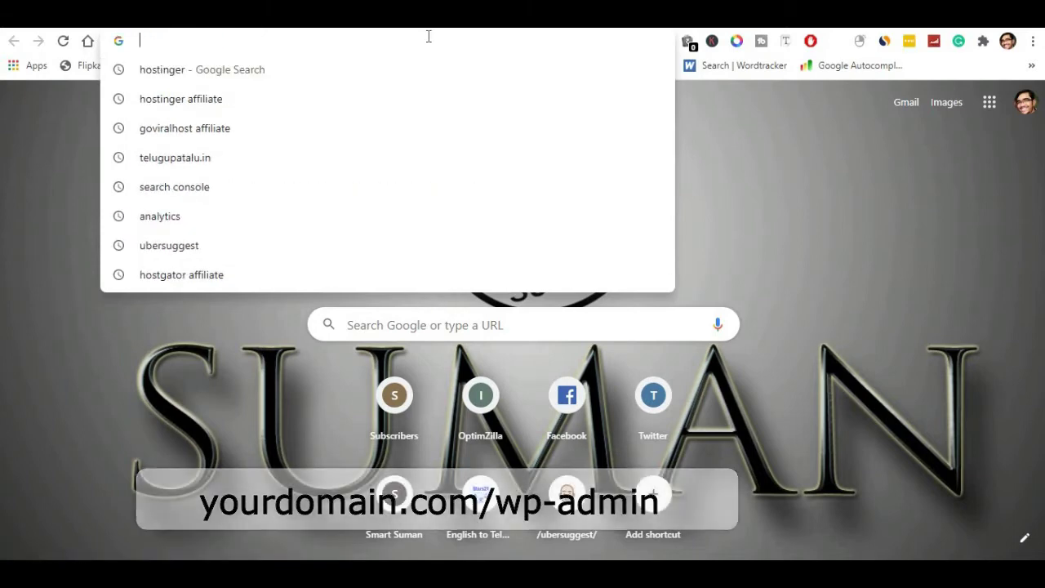
type("ecom2.smartsuman.com")
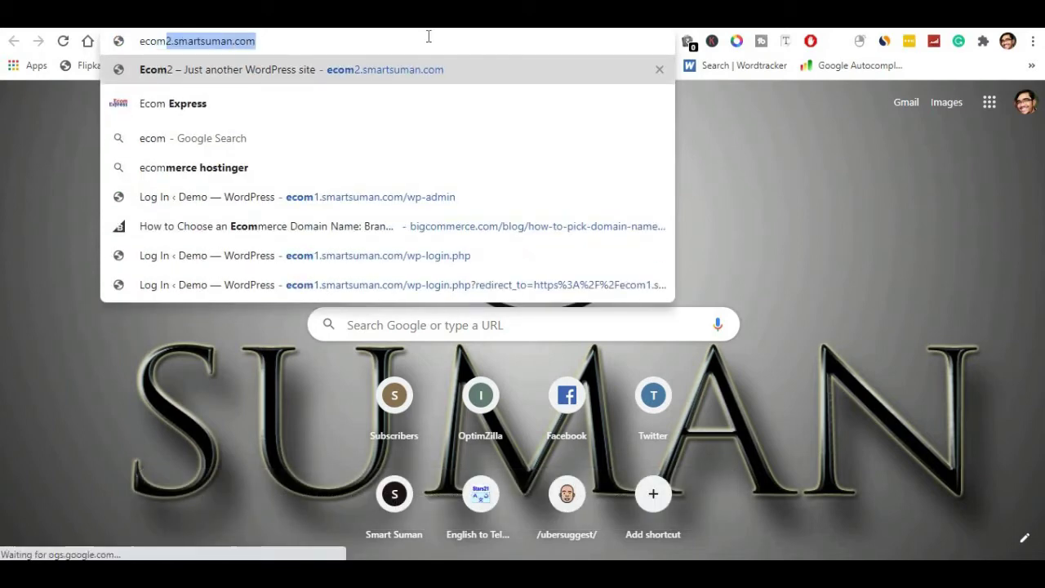
key("Return")
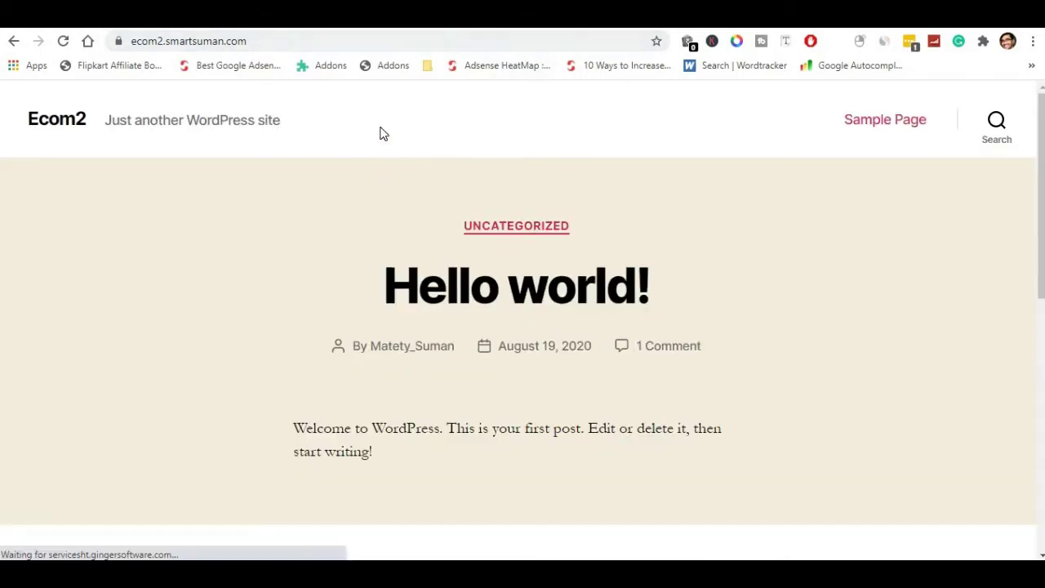
Go to the site's /wp-admin address and log in.
left_click(298, 39)
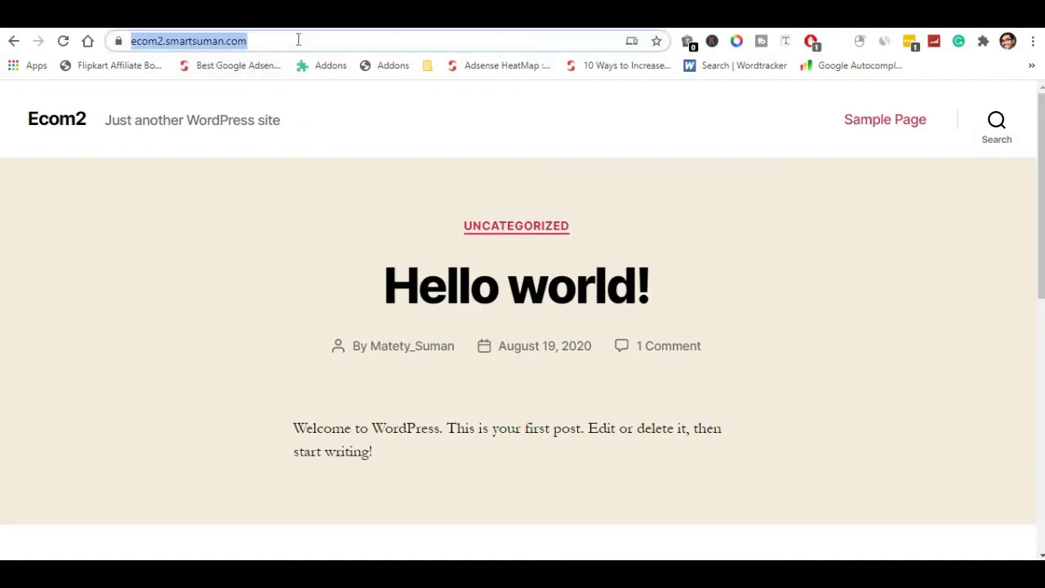
left_click(297, 39)
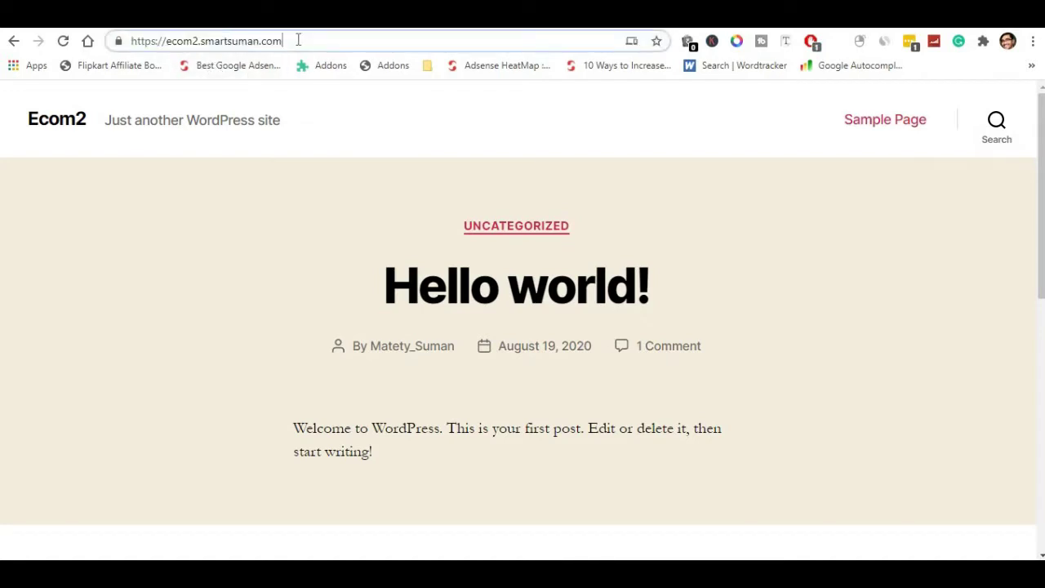
type("/wp-")
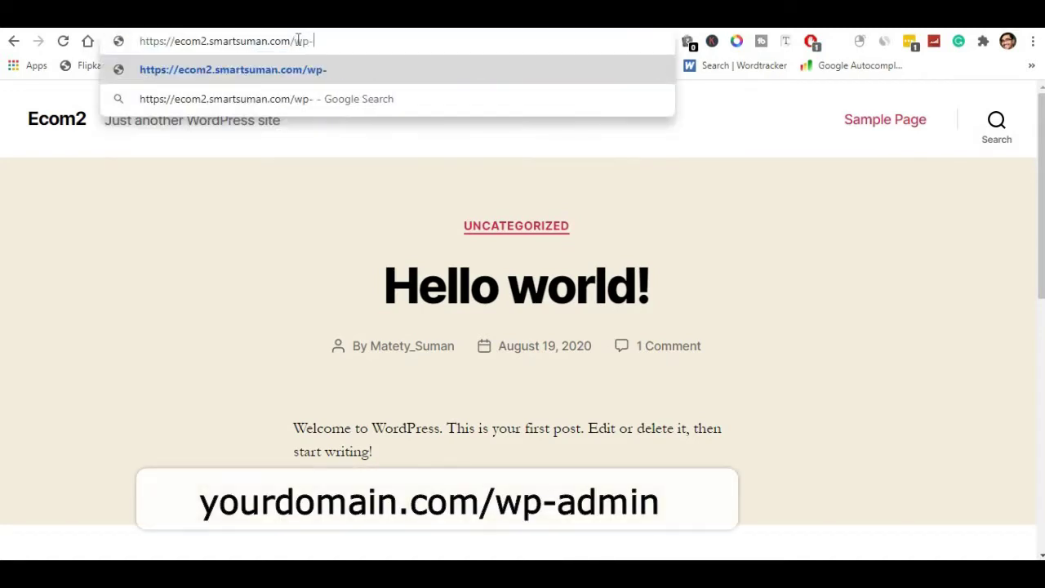
left_click(603, 406)
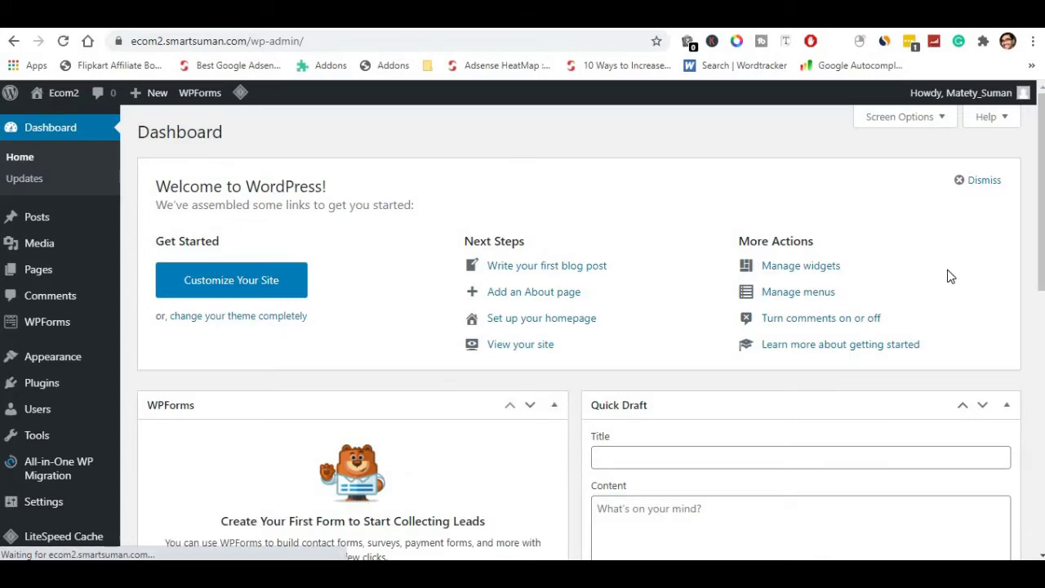
Hide the Welcome, WPForms, Site Health, At a Glance, Activity, Quick Draft and Events widgets.
scroll(605, 363, "down", 7)
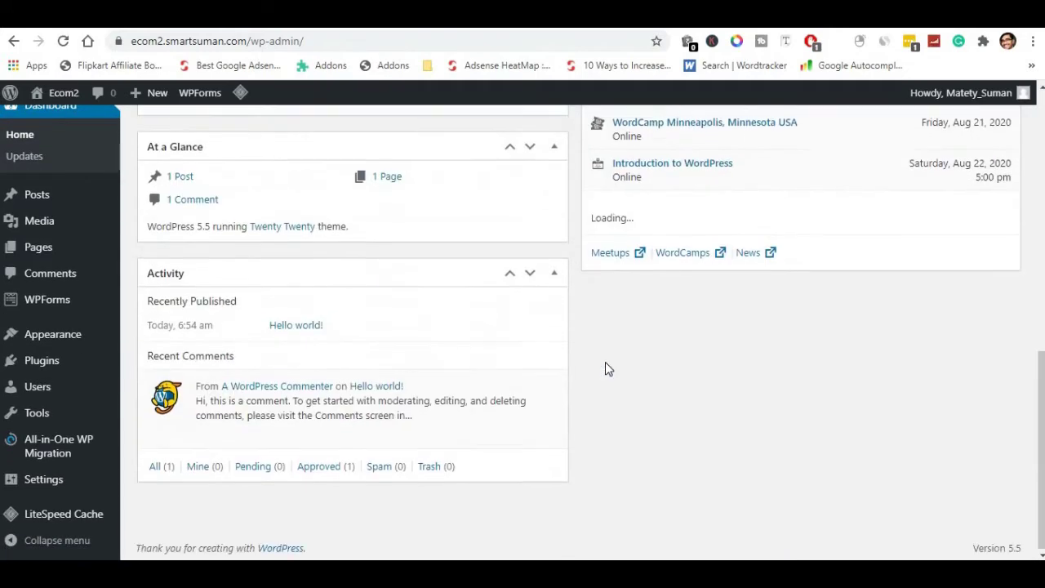
scroll(605, 363, "up", 7)
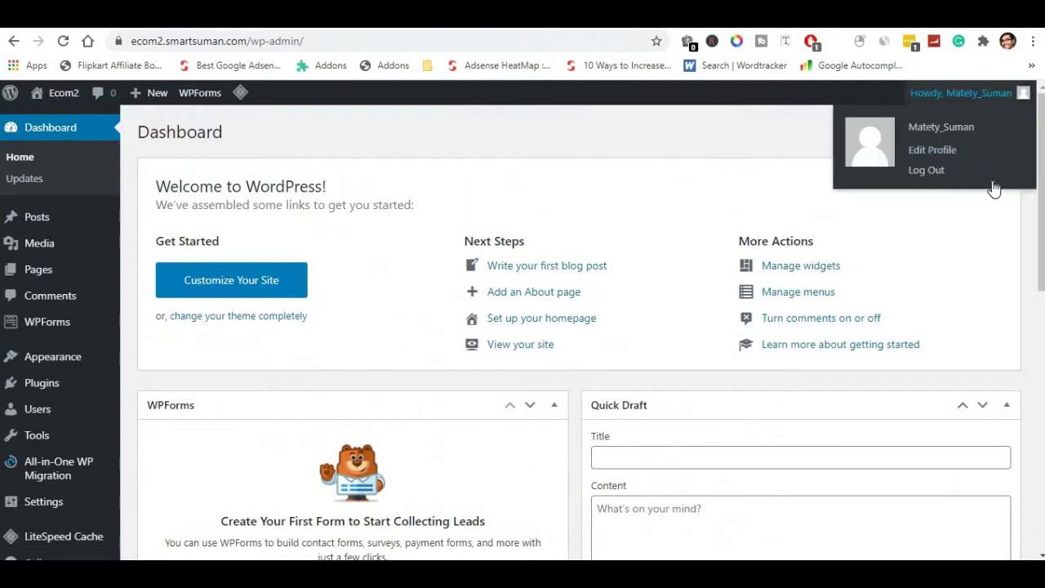
left_click(982, 181)
left_click(887, 119)
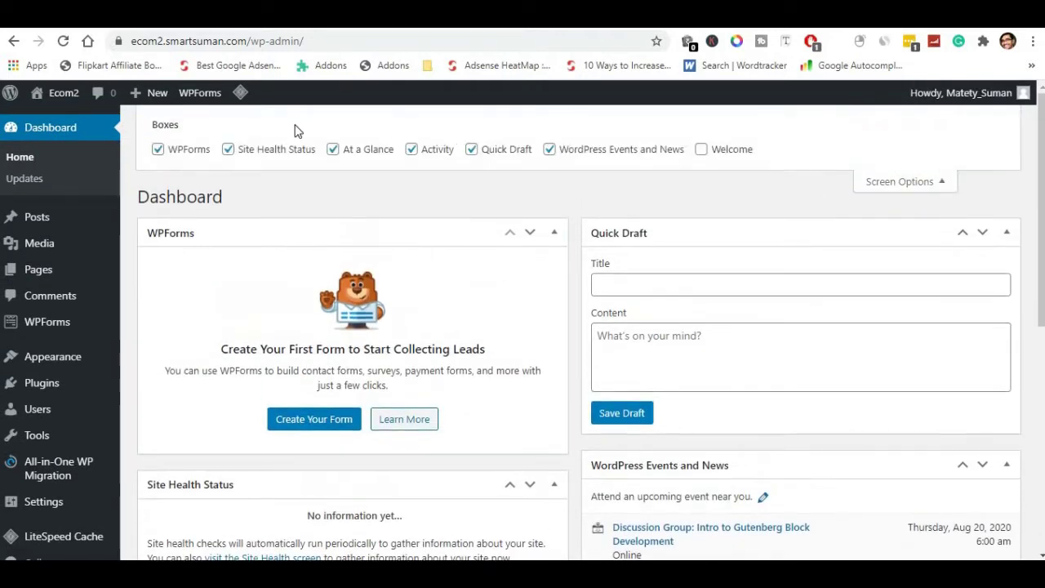
left_click(159, 148)
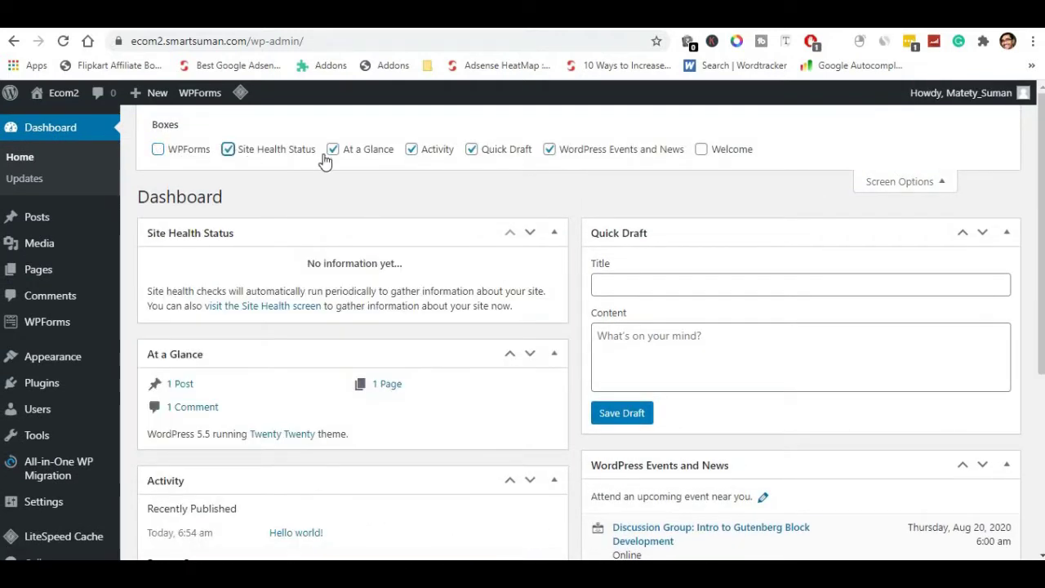
left_click(229, 149)
left_click(332, 148)
left_click(411, 149)
left_click(472, 150)
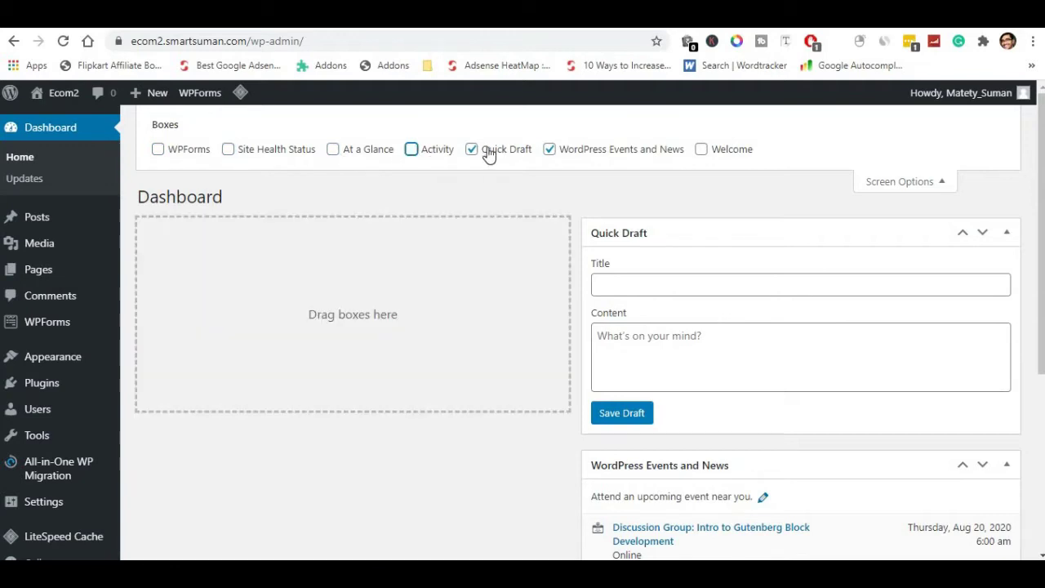
left_click(550, 149)
left_click(886, 181)
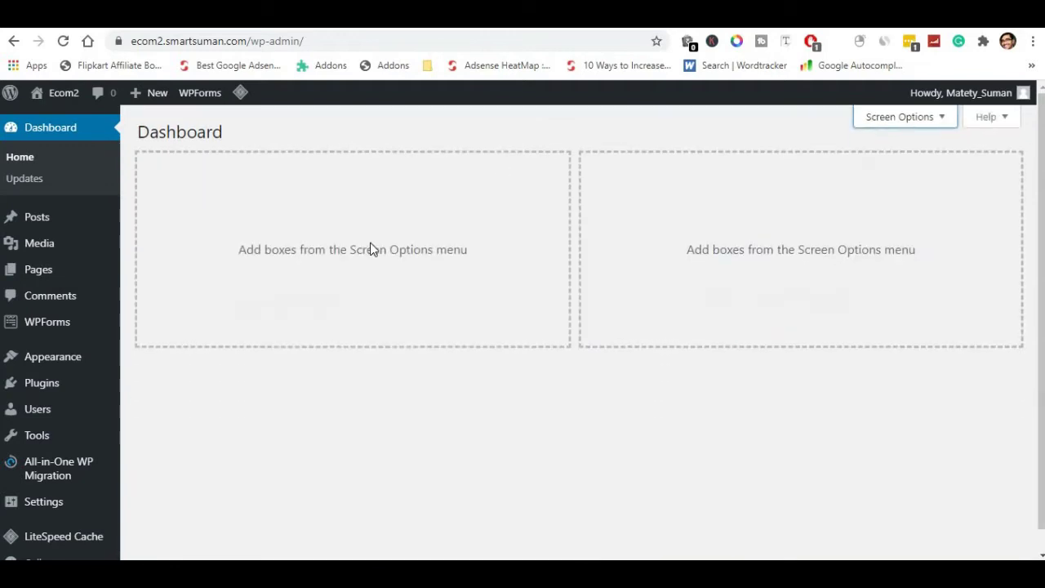
Go to Settings > General.
mouse_move(35, 395)
scroll(35, 395, "down", 1)
mouse_move(53, 481)
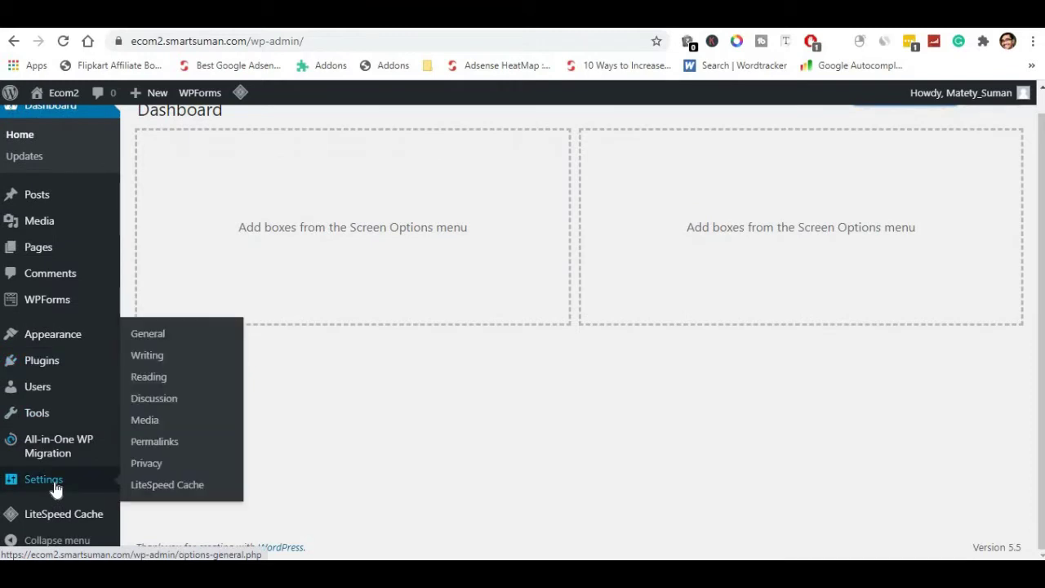
left_click(138, 341)
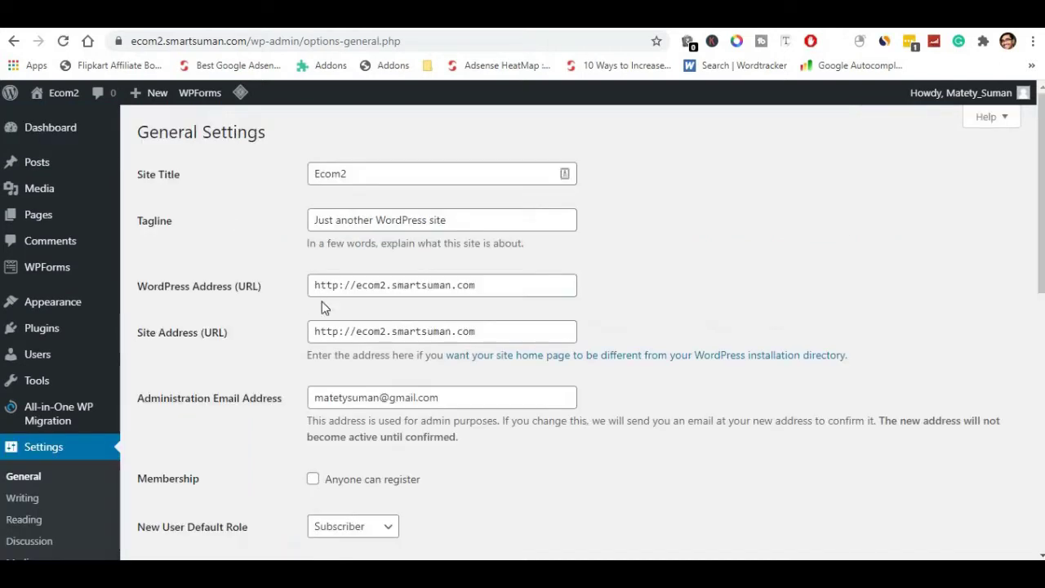
Review the Ecom2 site title, then go to the Permalink Settings page.
double_click(324, 171)
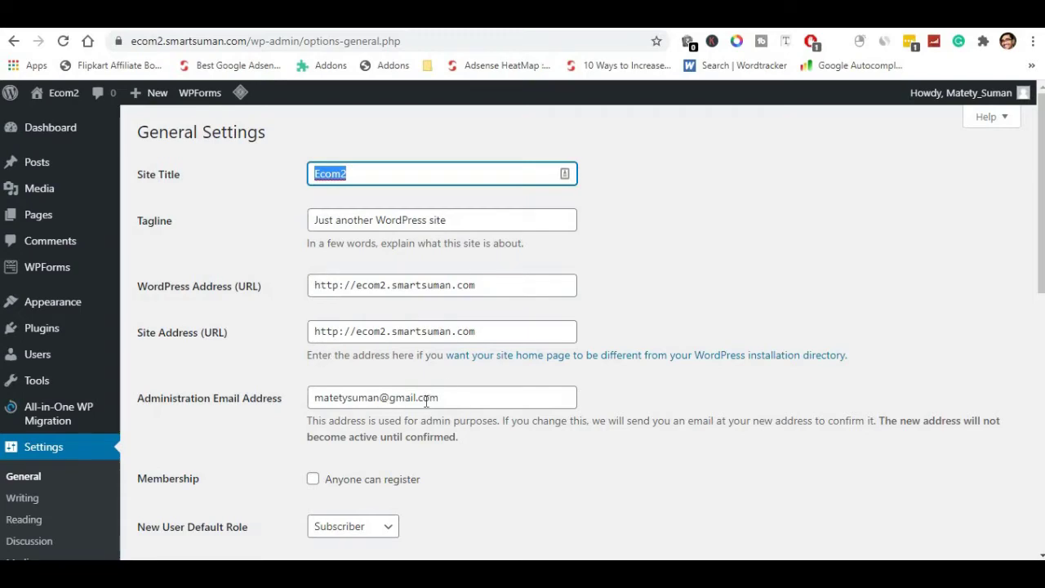
scroll(425, 400, "down", 1)
scroll(425, 400, "down", 5)
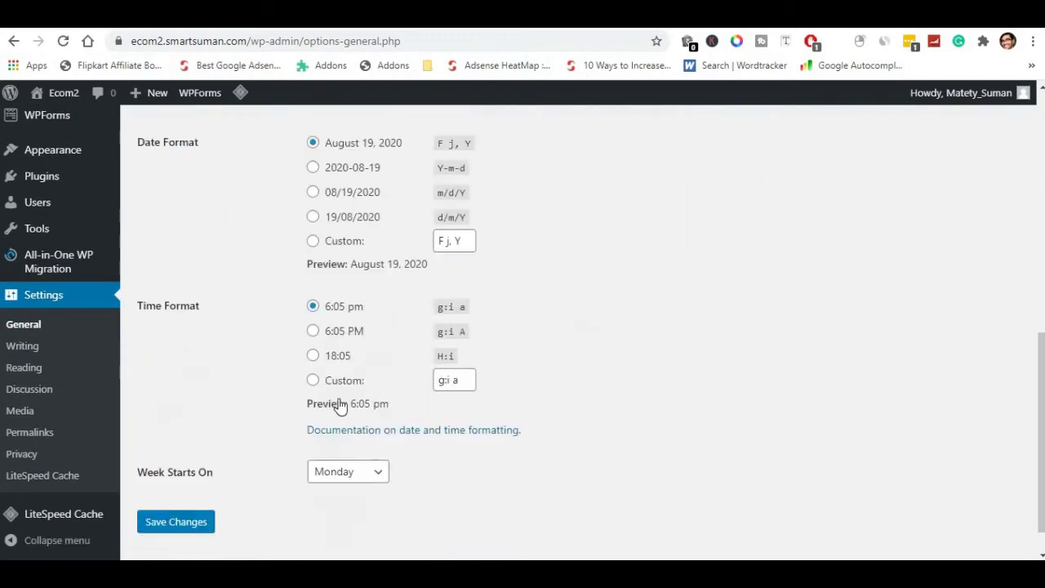
scroll(361, 405, "down", 1)
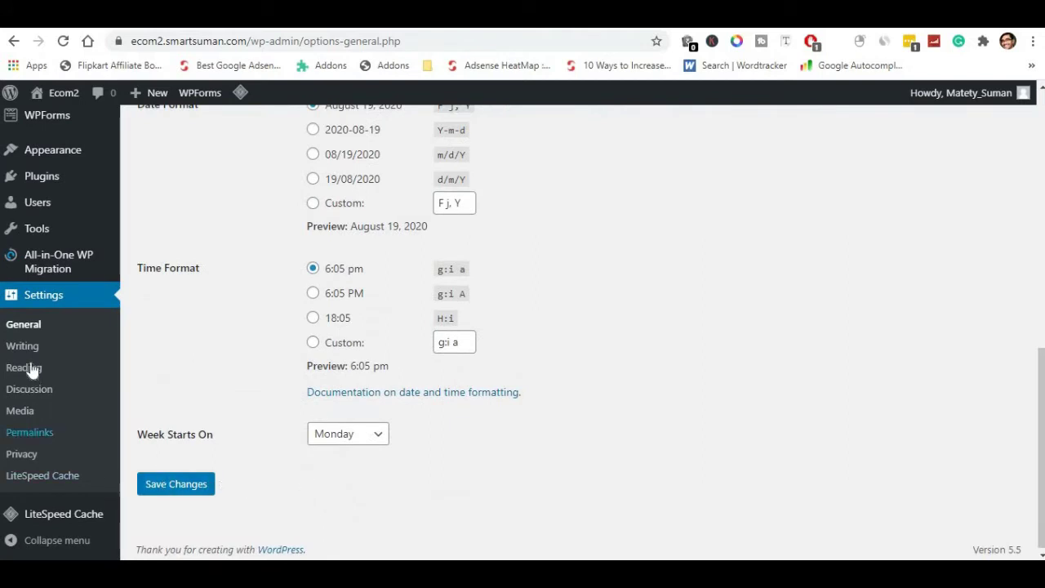
left_click(28, 435)
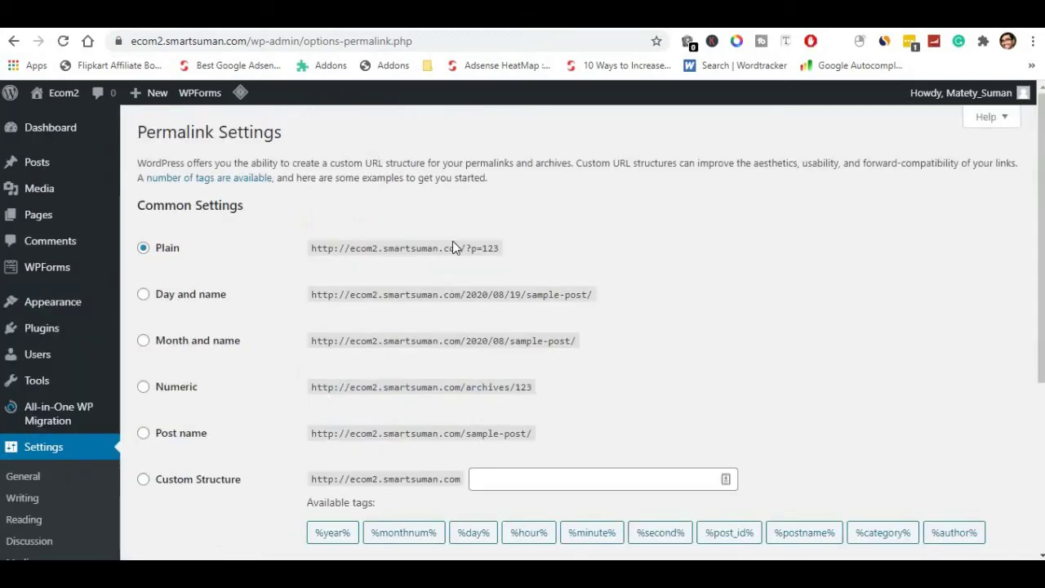
Choose the Post name (/%postname%/) permalink structure and save the changes.
scroll(240, 313, "down", 2)
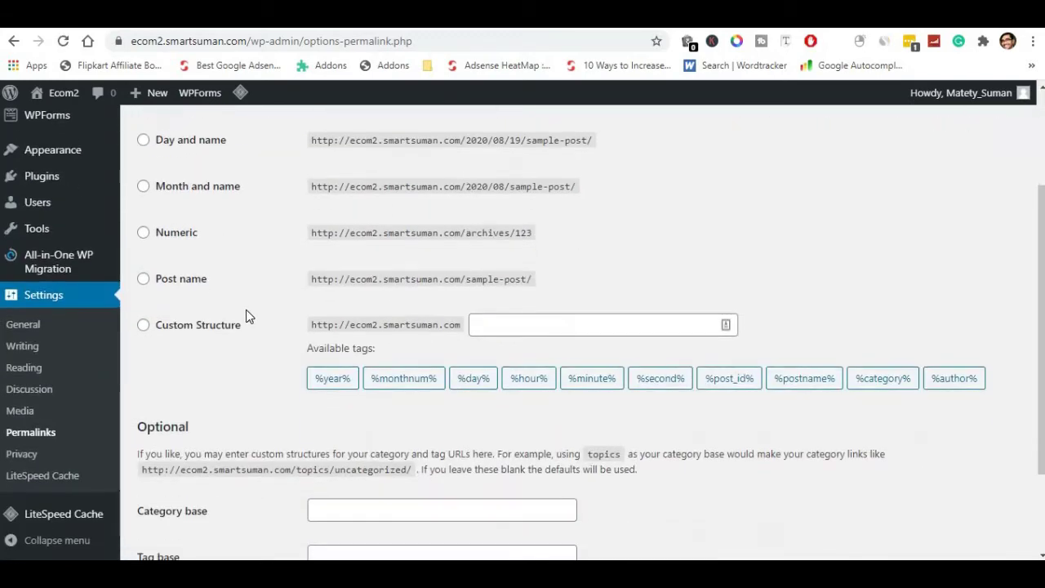
left_click(143, 281)
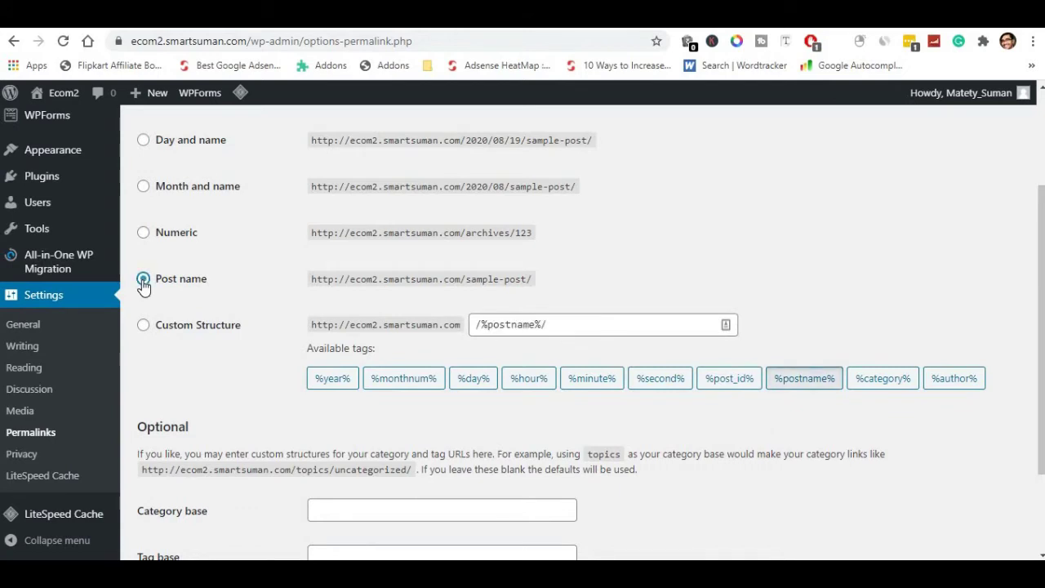
scroll(175, 425, "down", 3)
left_click(170, 485)
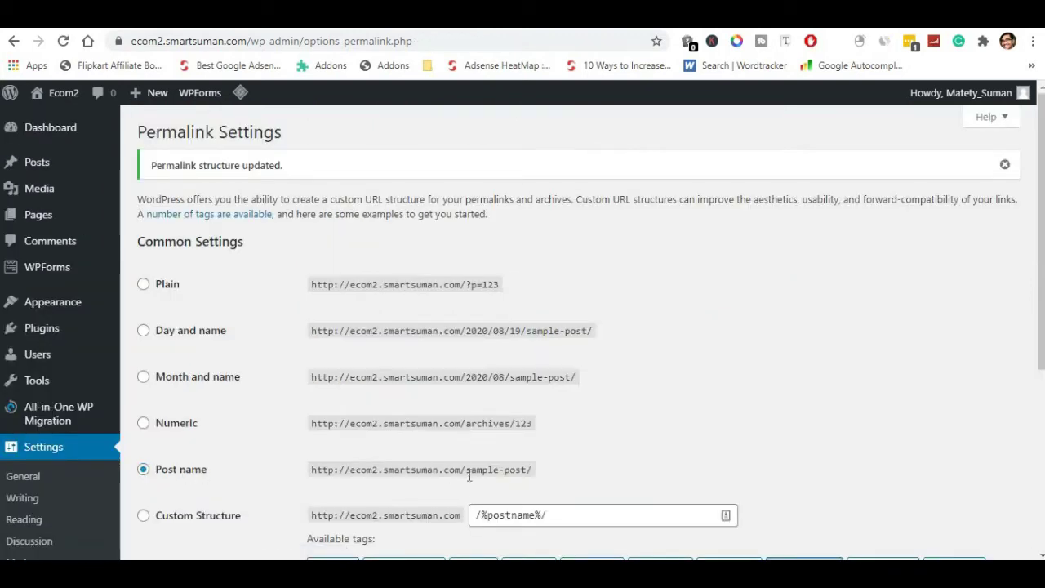
left_click_drag(466, 471, 527, 470)
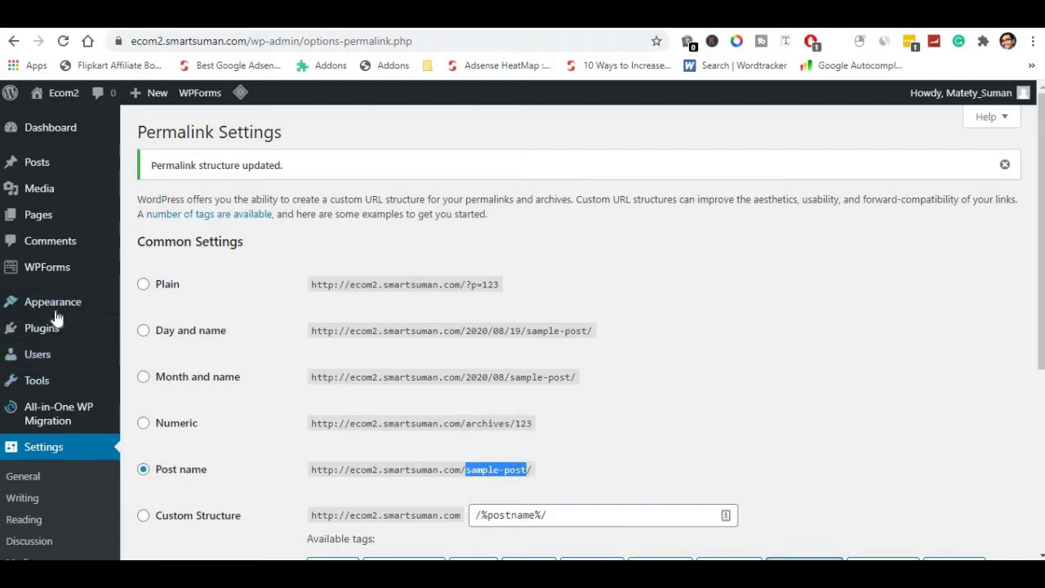
mouse_move(32, 325)
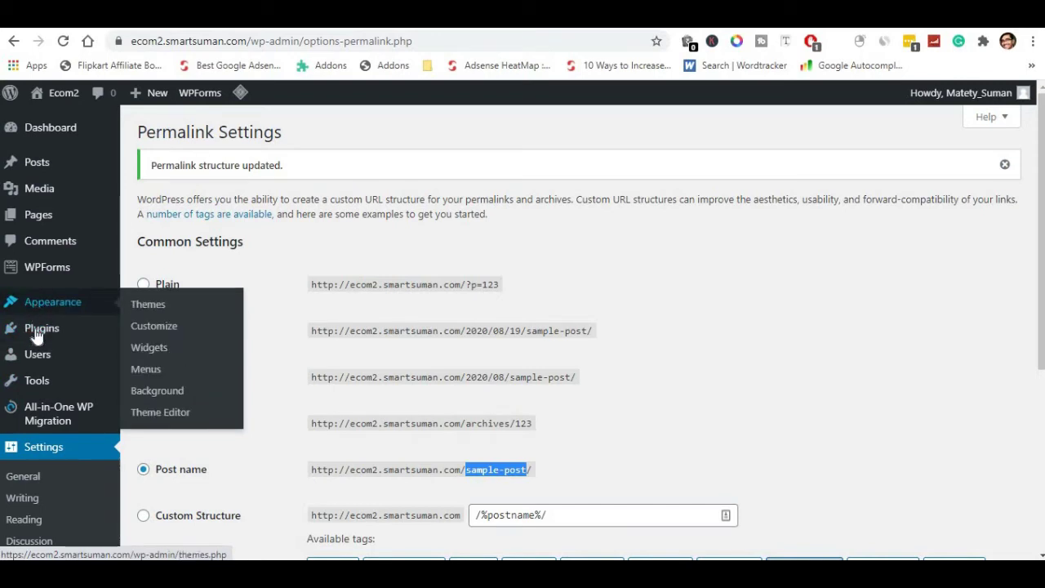
From Themes, open the live Ecom2 homepage in a new tab, then go to Add New.
left_click(140, 309)
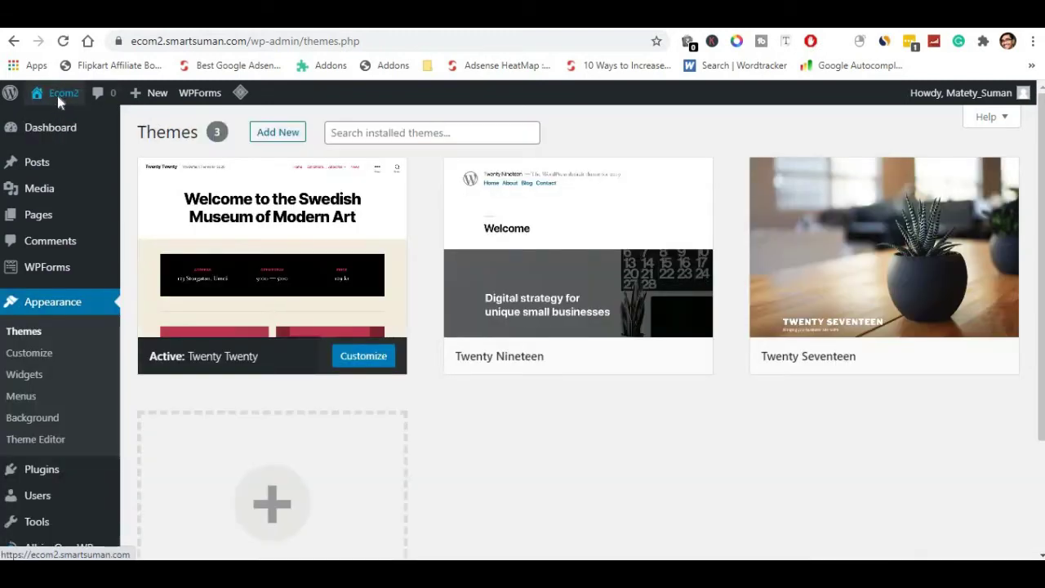
right_click(57, 96)
left_click(114, 107)
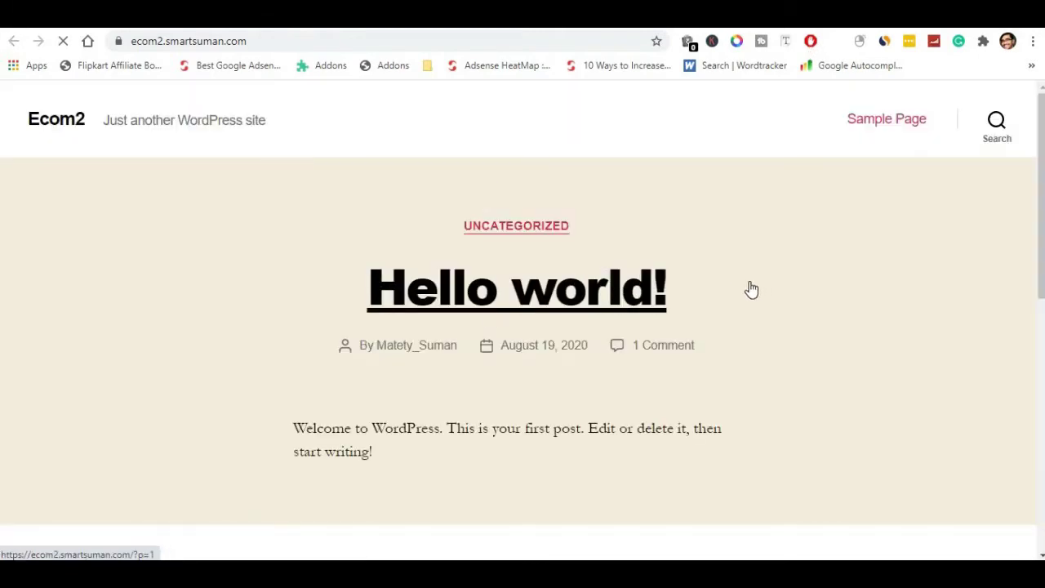
scroll(757, 289, "down", 7)
scroll(756, 289, "up", 6)
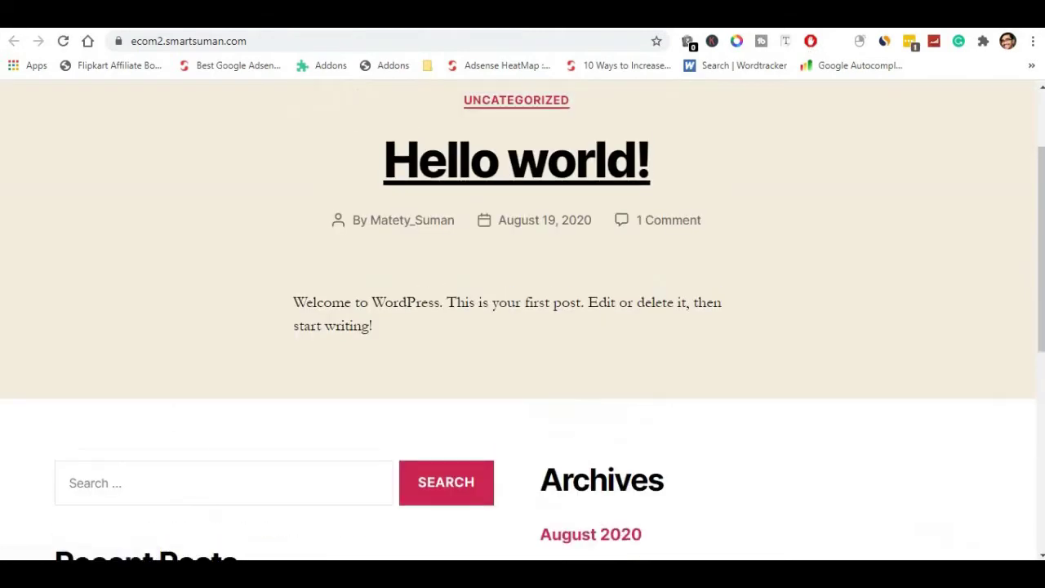
key("alt+Left")
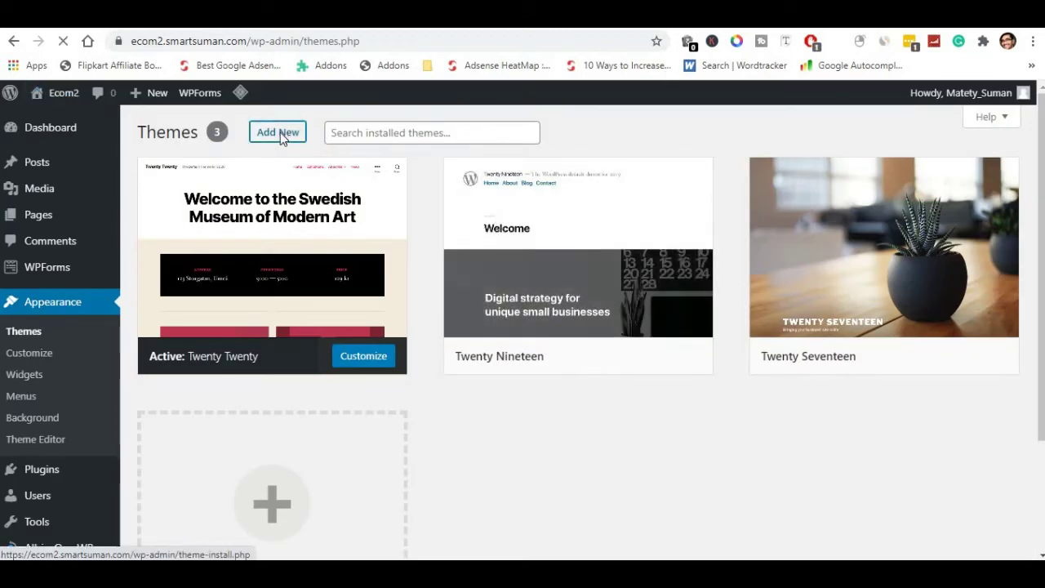
left_click(280, 132)
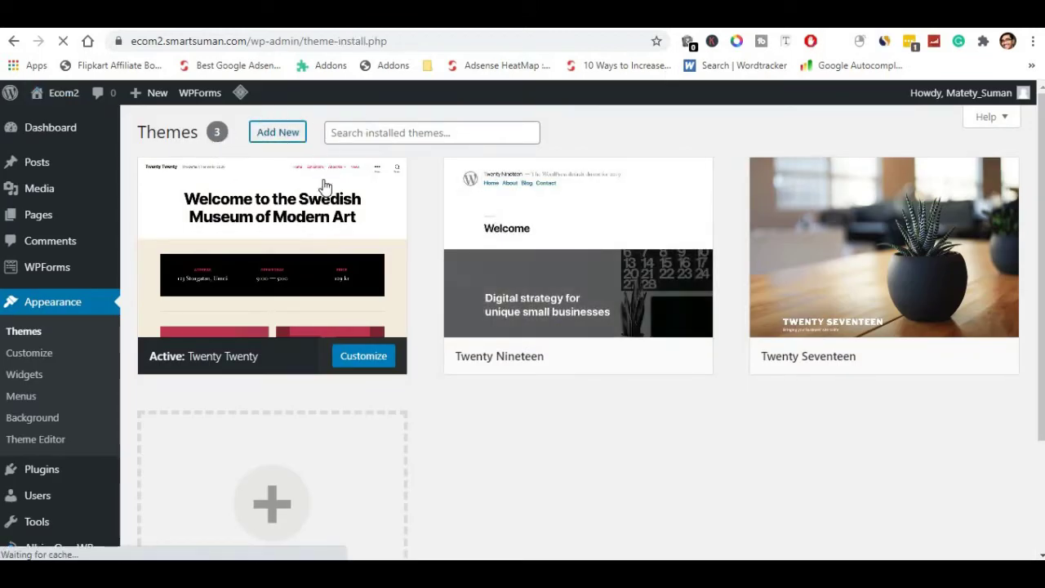
Search for astra, then install and activate the Astra theme.
left_click(848, 174)
type("astra")
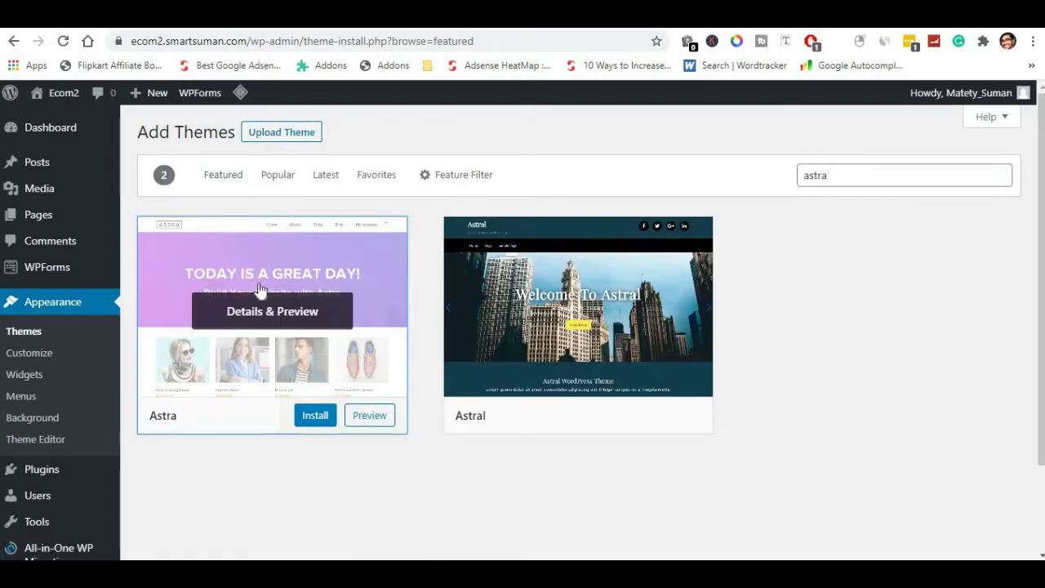
left_click(324, 425)
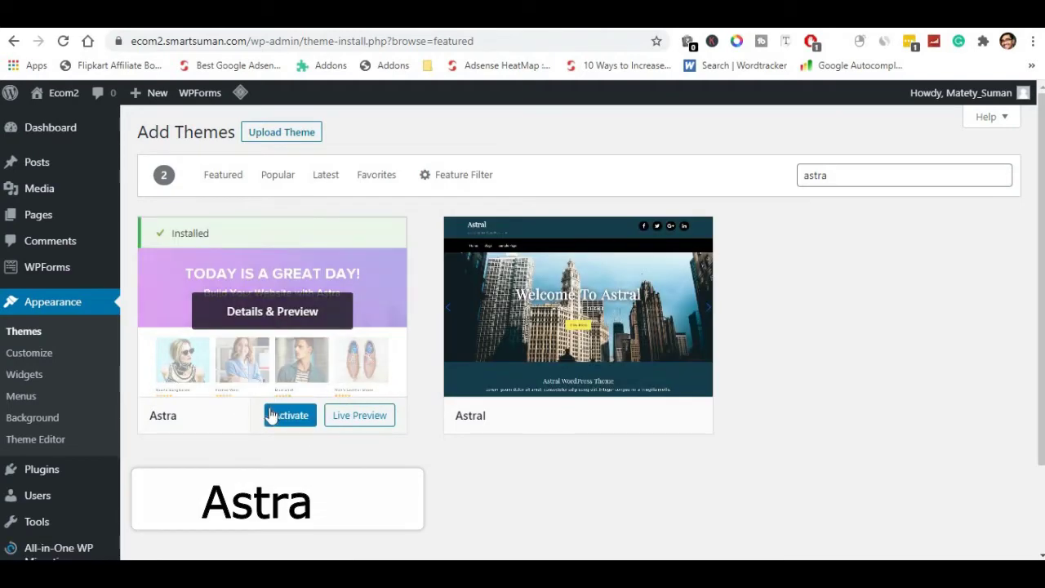
left_click(278, 418)
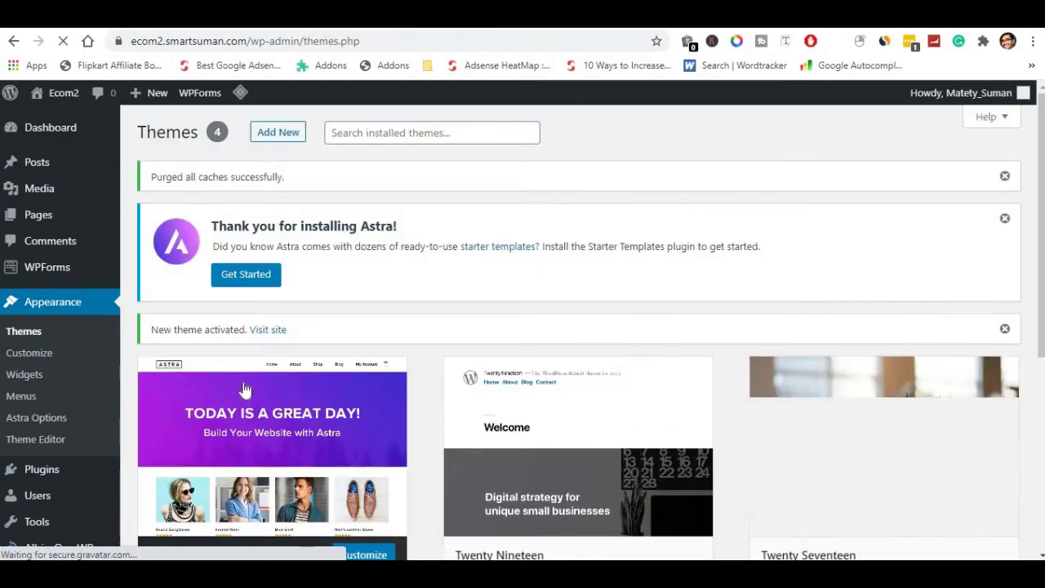
Reload the live site to confirm the Astra theme, then return to the admin tab.
scroll(272, 406, "down", 4)
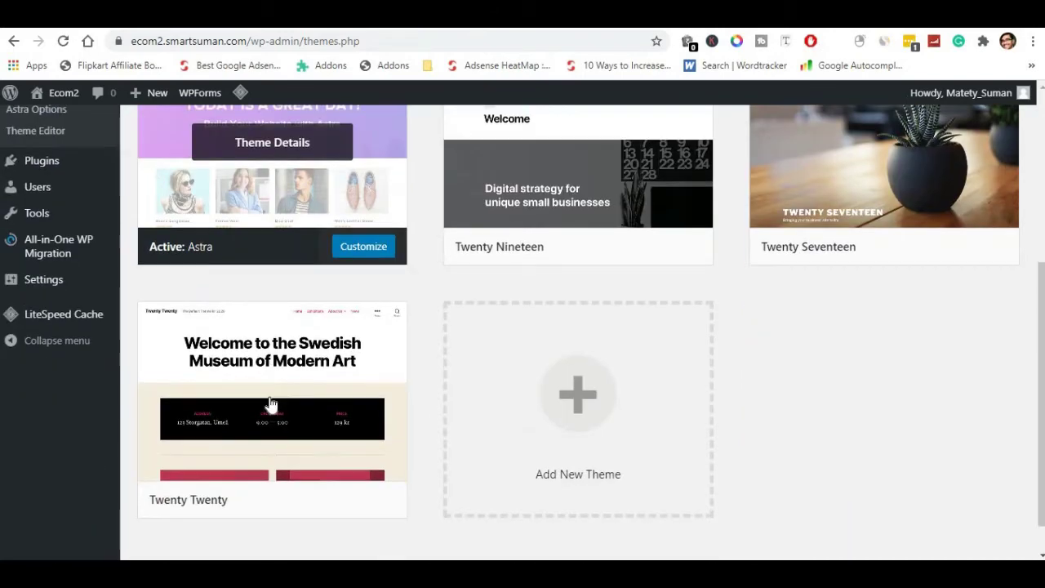
scroll(272, 406, "up", 5)
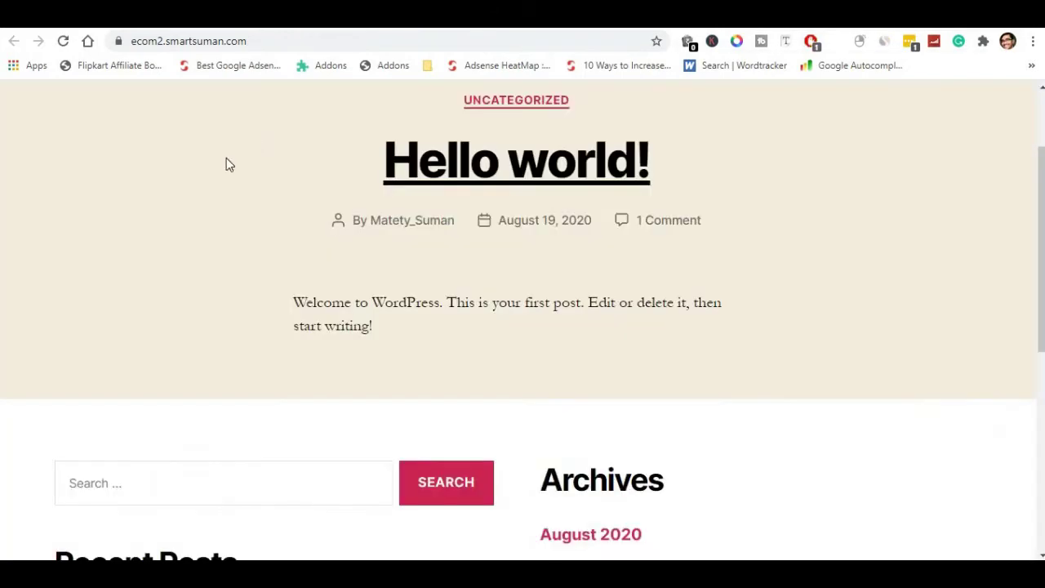
left_click(63, 41)
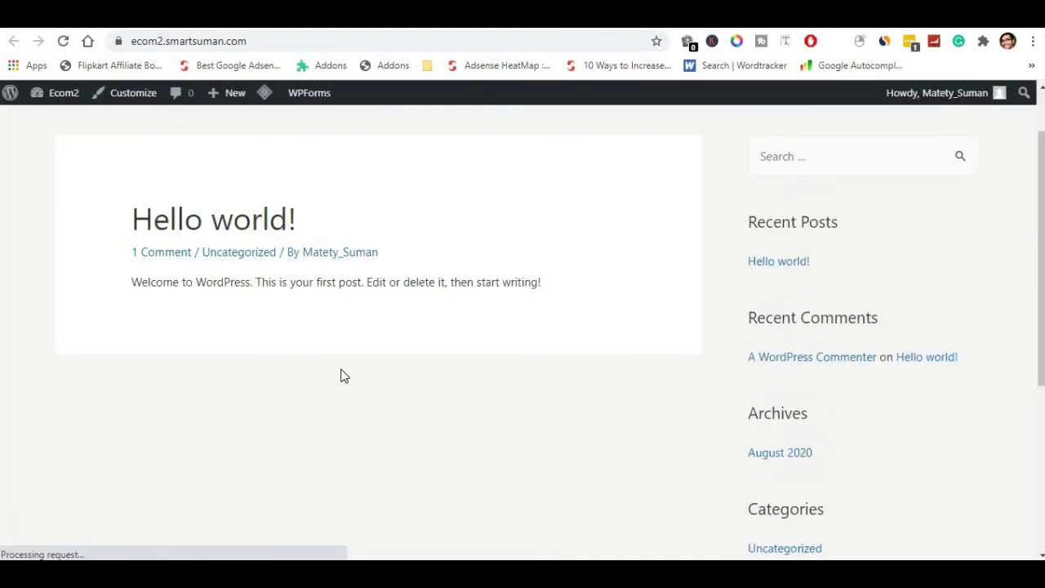
key("ctrl+shift+Tab")
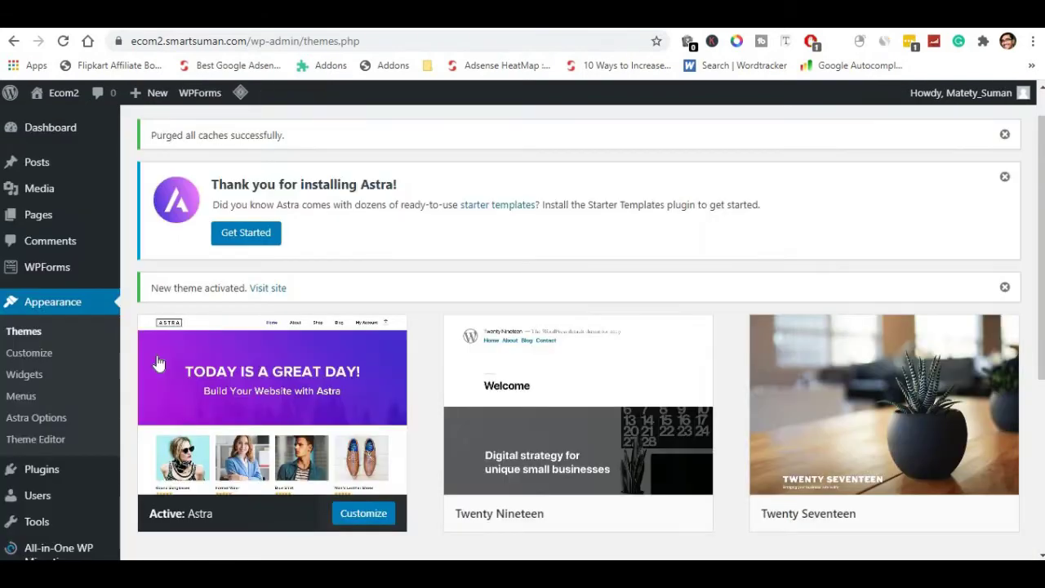
scroll(31, 400, "down", 1)
Search plugins for astra, then install and activate the Starter Templates plugin.
mouse_move(31, 400)
left_click(152, 418)
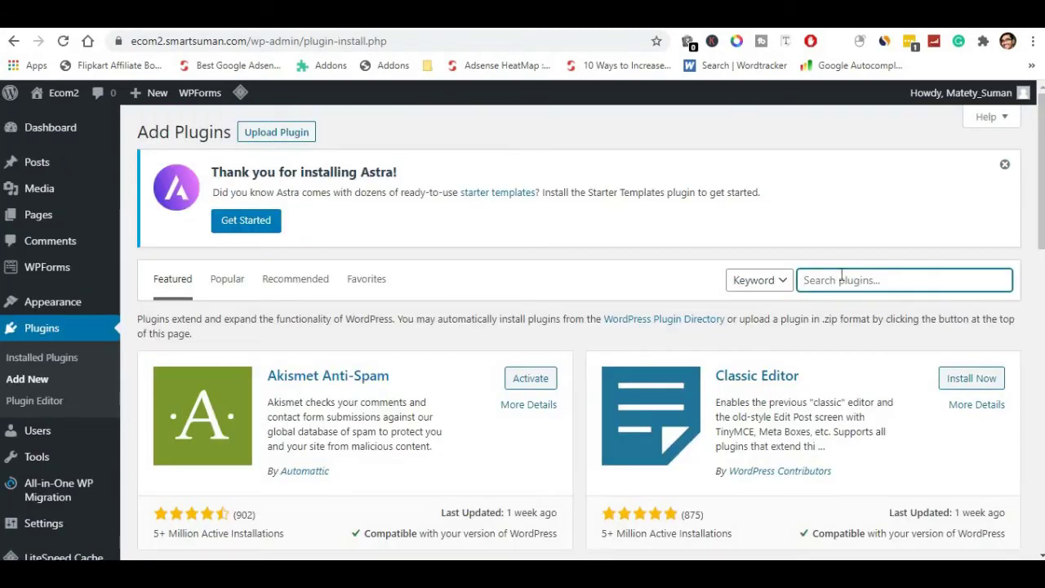
type("astra")
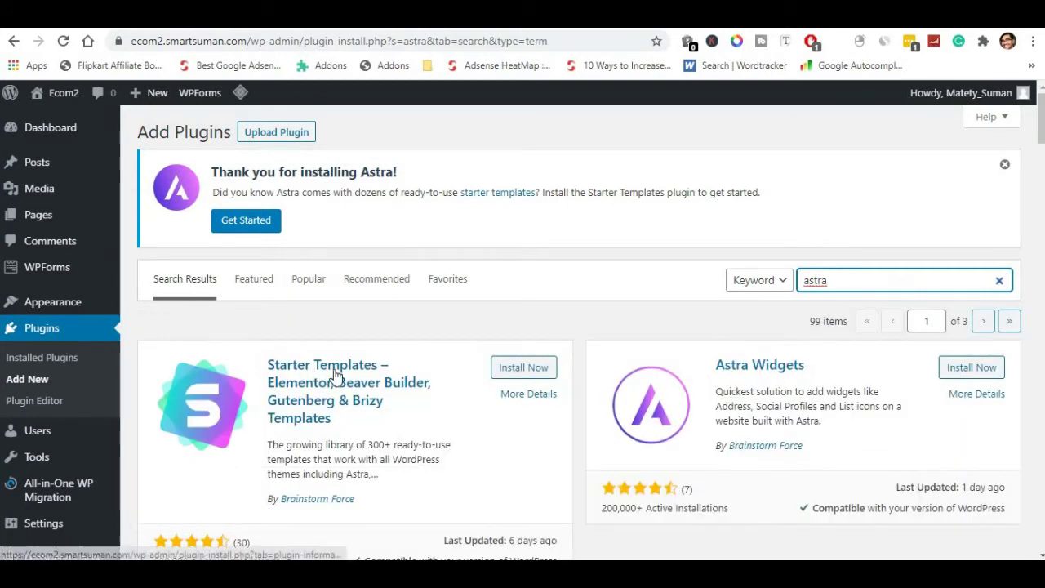
scroll(343, 376, "down", 2)
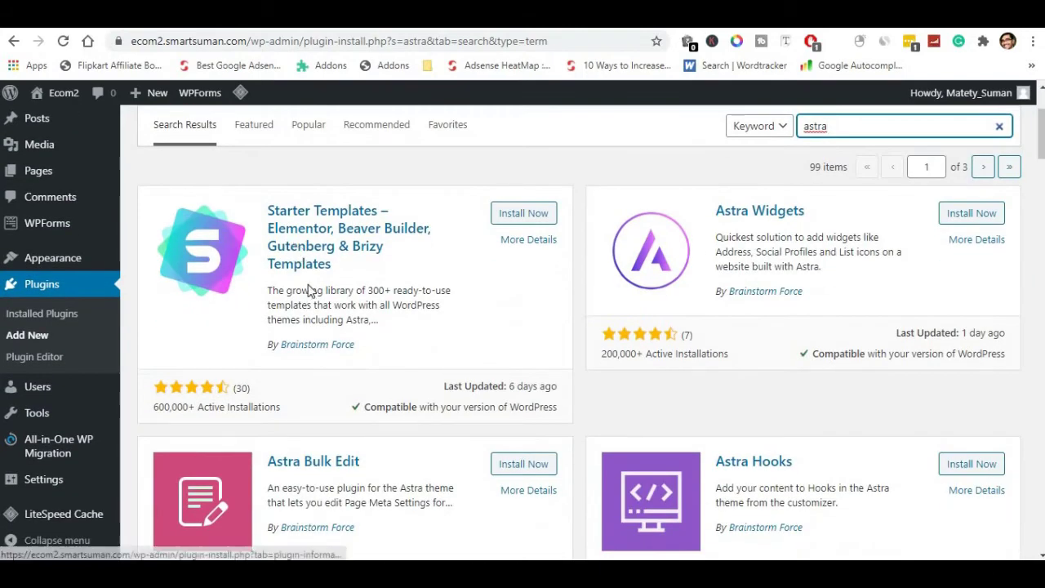
left_click(522, 216)
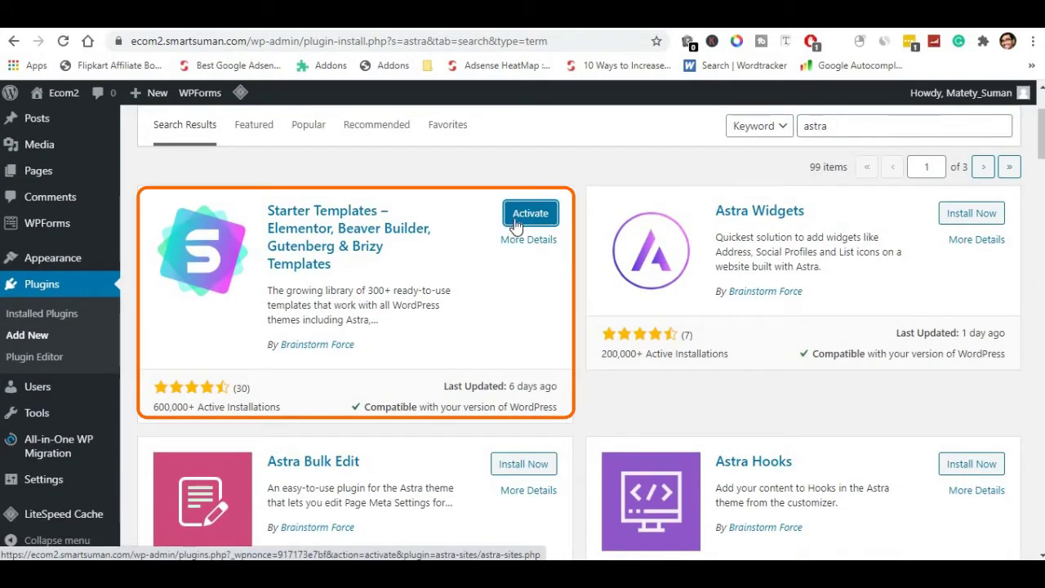
left_click(529, 214)
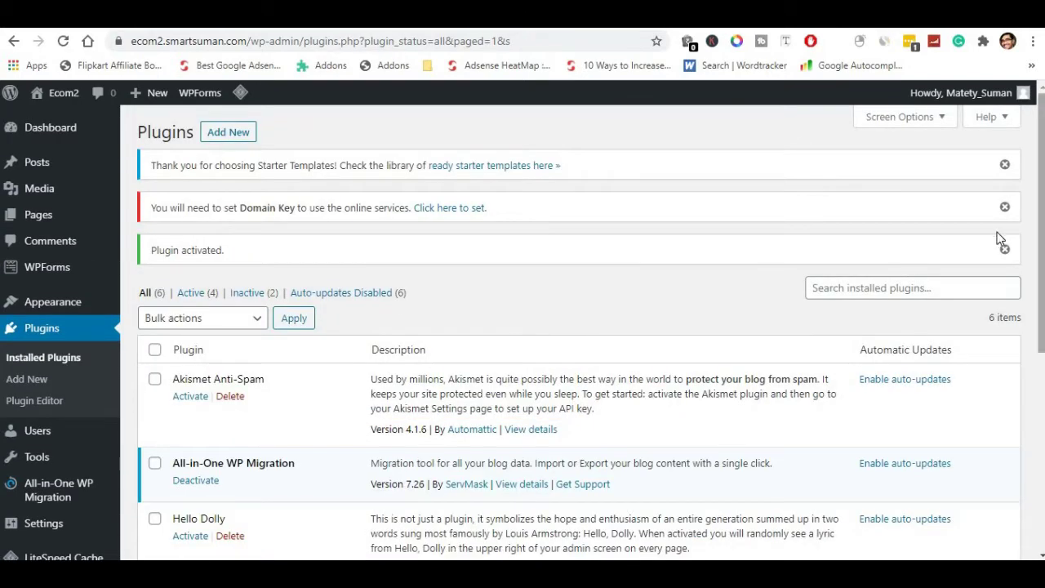
scroll(378, 367, "down", 5)
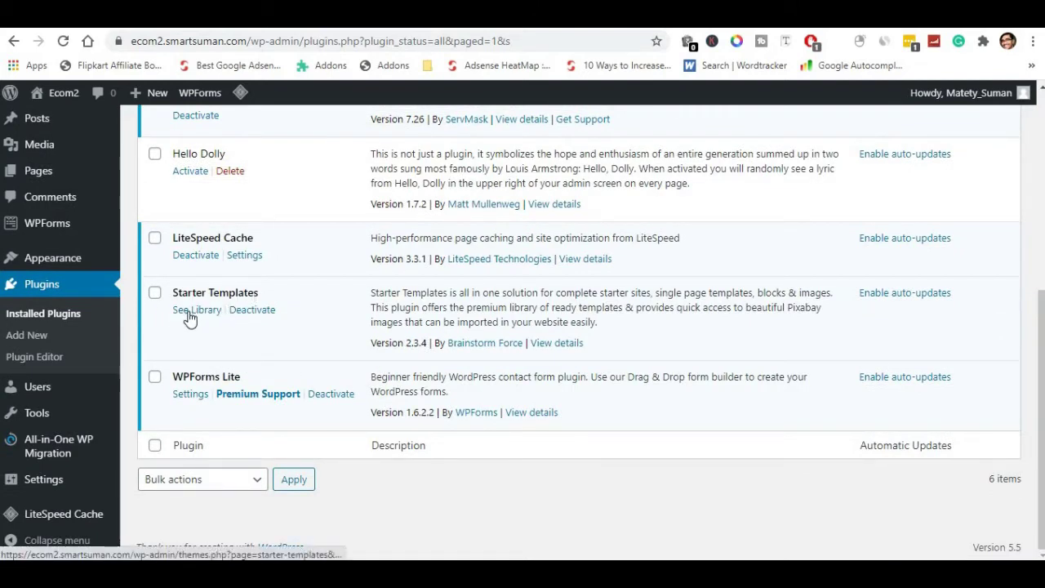
scroll(181, 302, "up", 2)
scroll(182, 301, "down", 2)
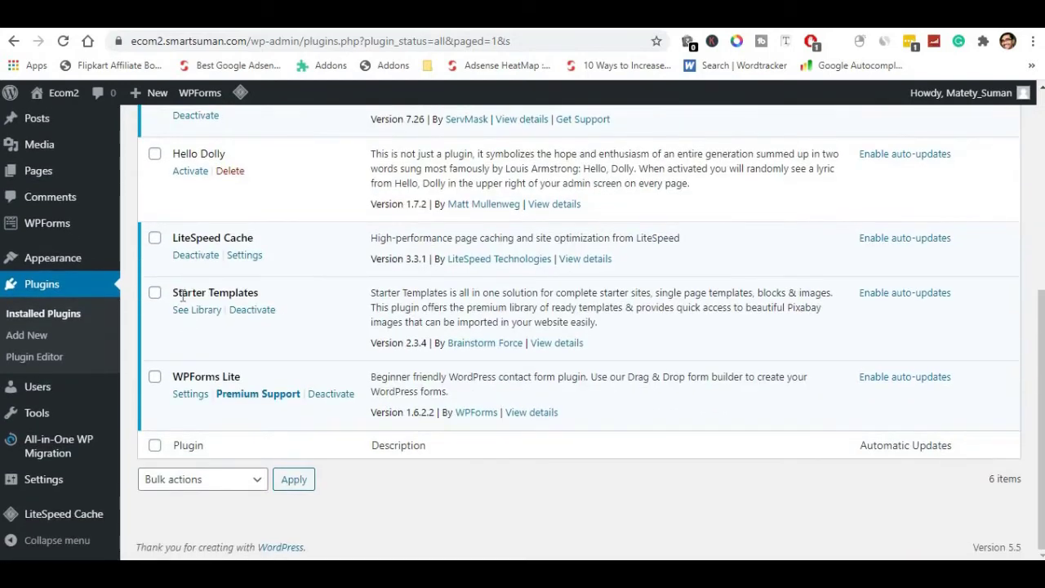
left_click_drag(172, 299, 284, 294)
Launch the Starter Templates library from See Library, picking Elementor as the page builder.
left_click(182, 314)
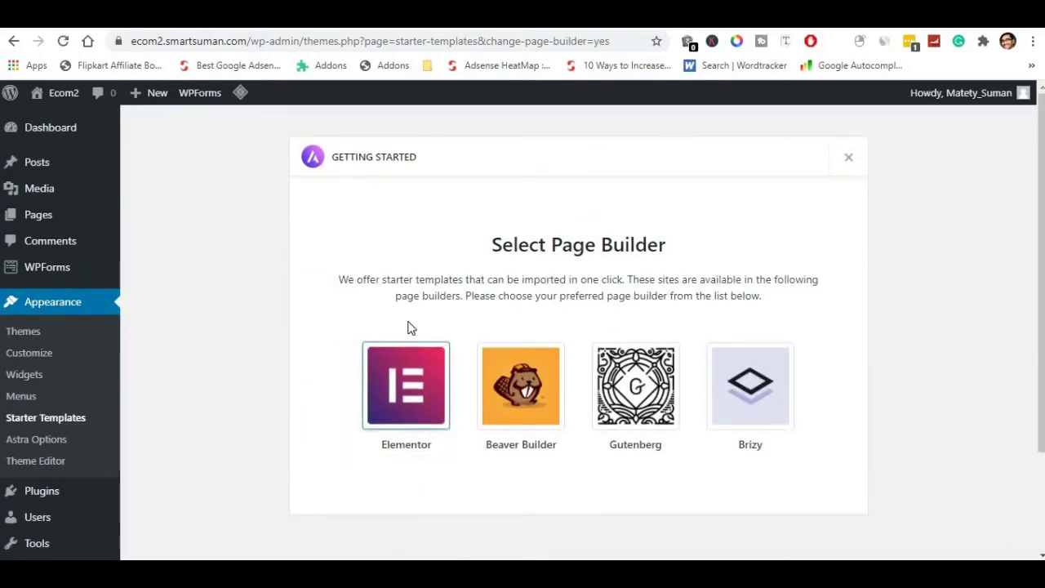
left_click(410, 405)
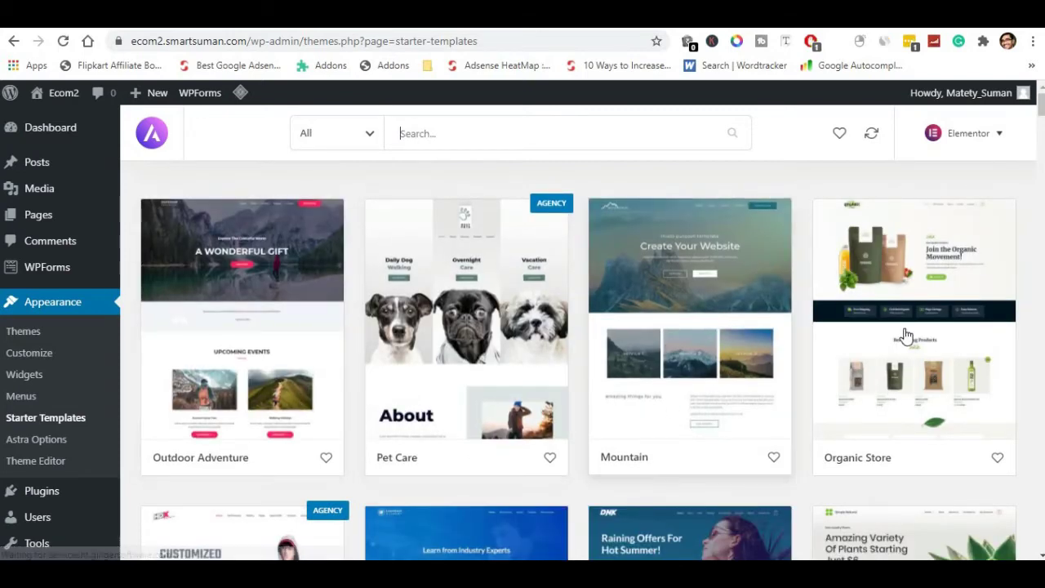
Browse the template gallery, then return from the LearnDash Academy preview to the gallery.
scroll(778, 343, "down", 3)
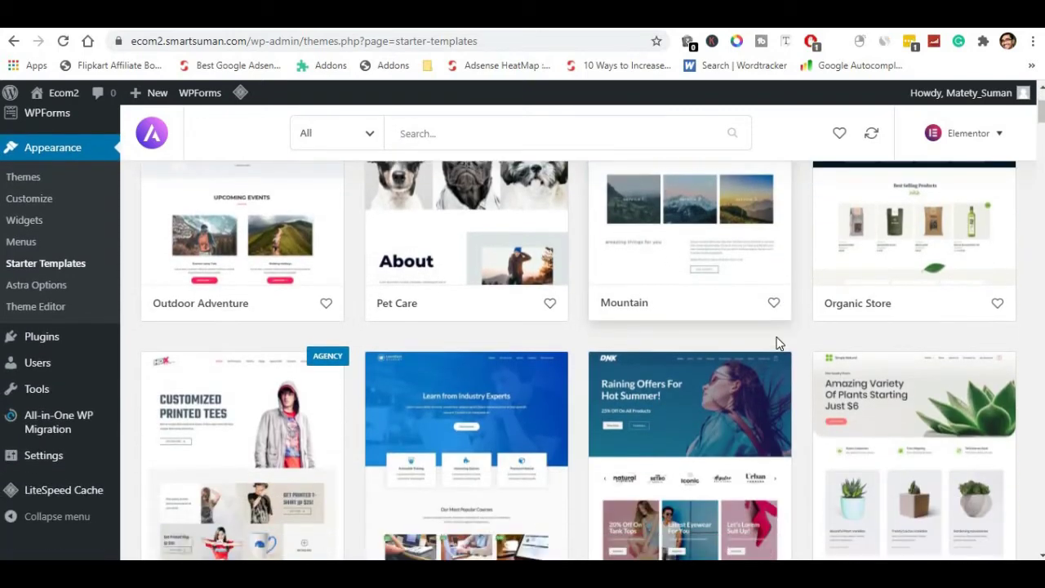
scroll(777, 346, "down", 2)
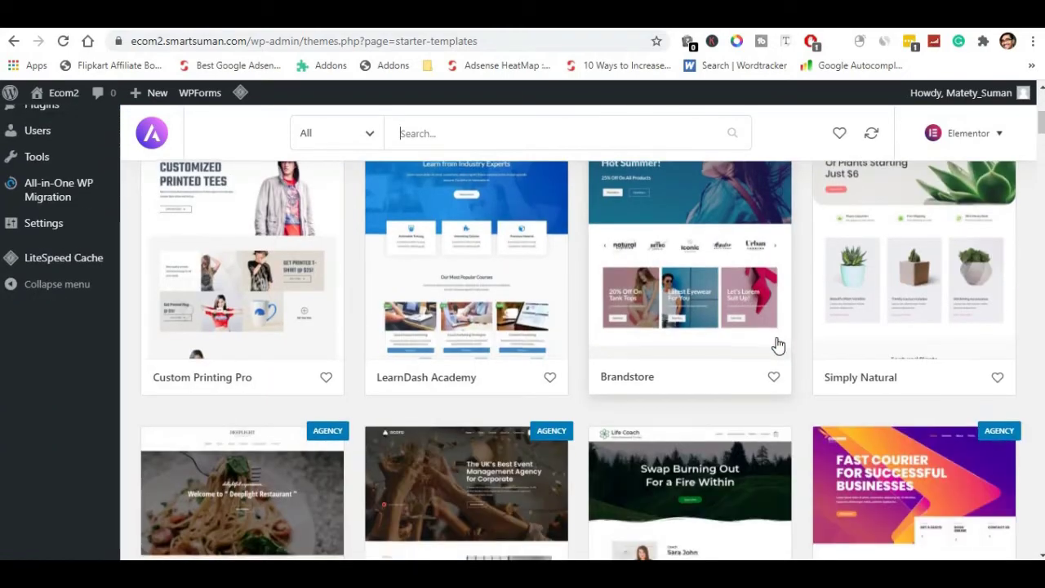
scroll(777, 346, "down", 3)
scroll(778, 346, "down", 2)
scroll(778, 346, "down", 3)
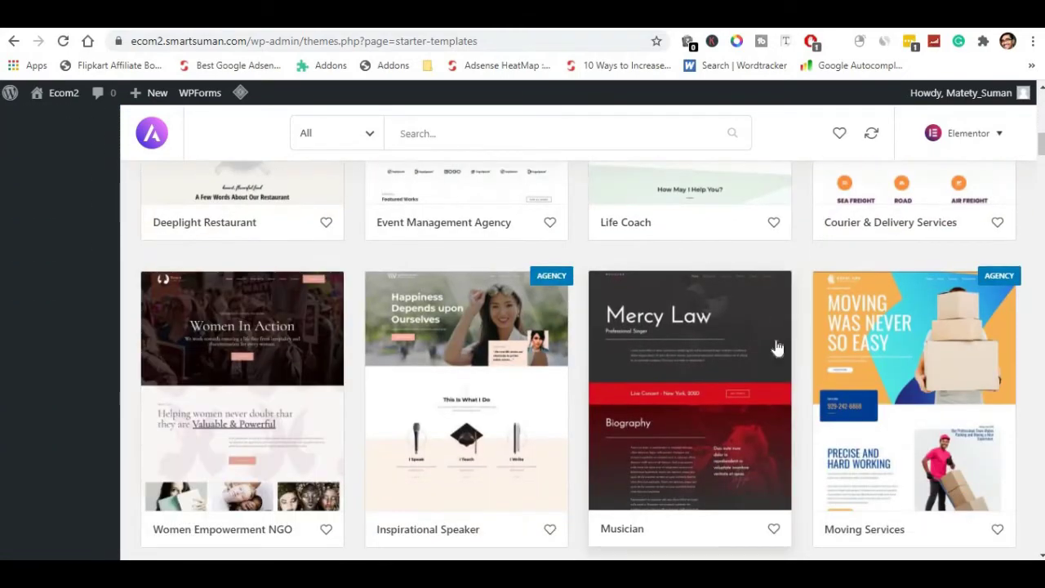
scroll(778, 347, "down", 4)
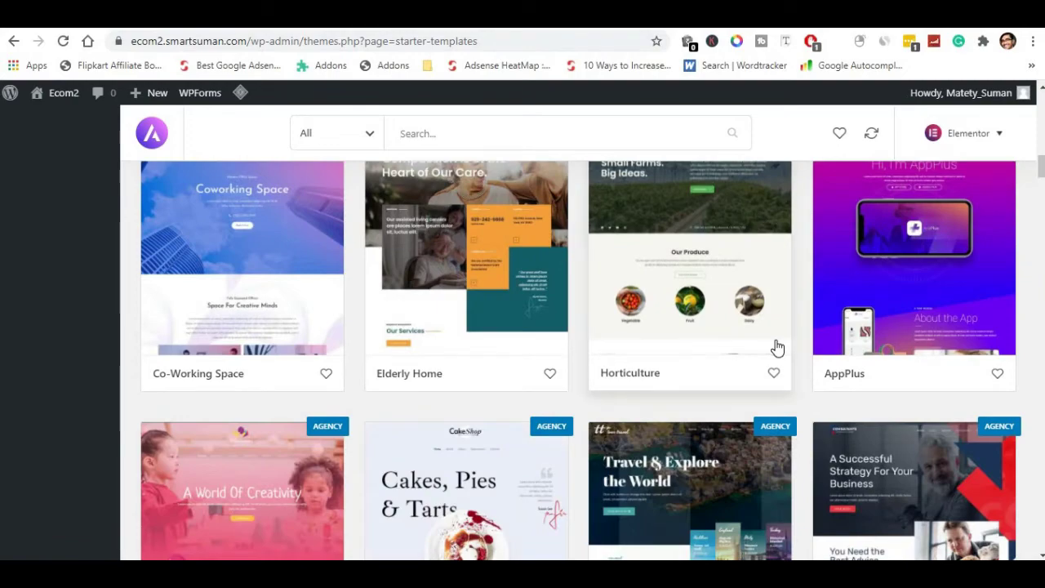
scroll(778, 347, "up", 2)
scroll(778, 348, "down", 2)
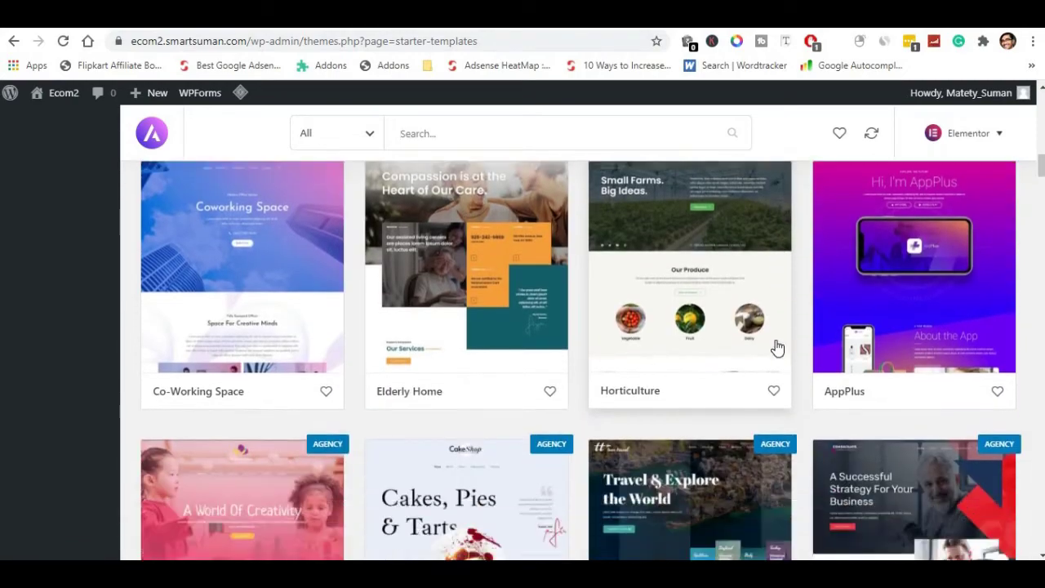
scroll(725, 370, "down", 5)
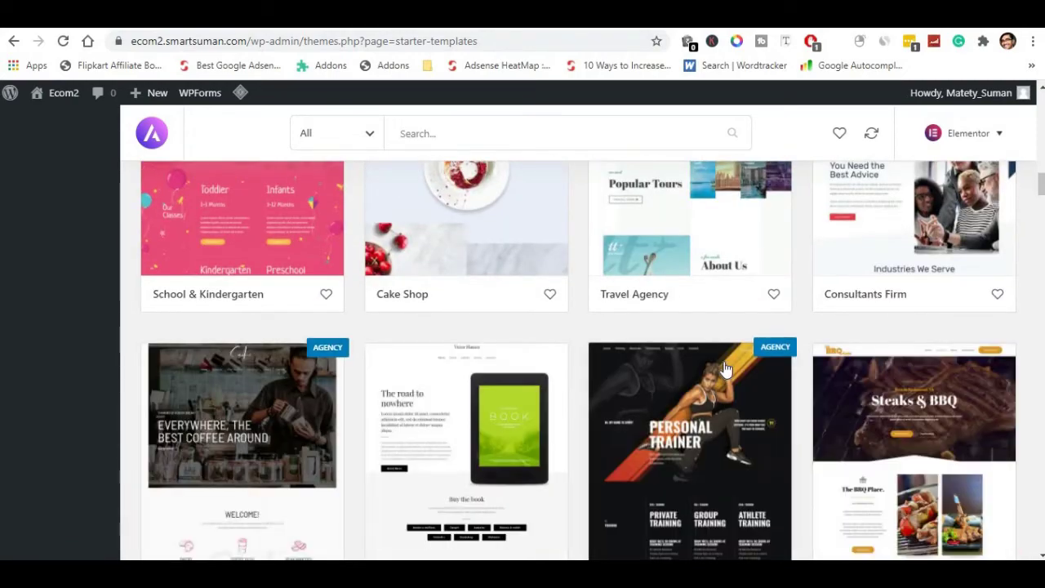
scroll(726, 370, "up", 2)
scroll(725, 370, "up", 1)
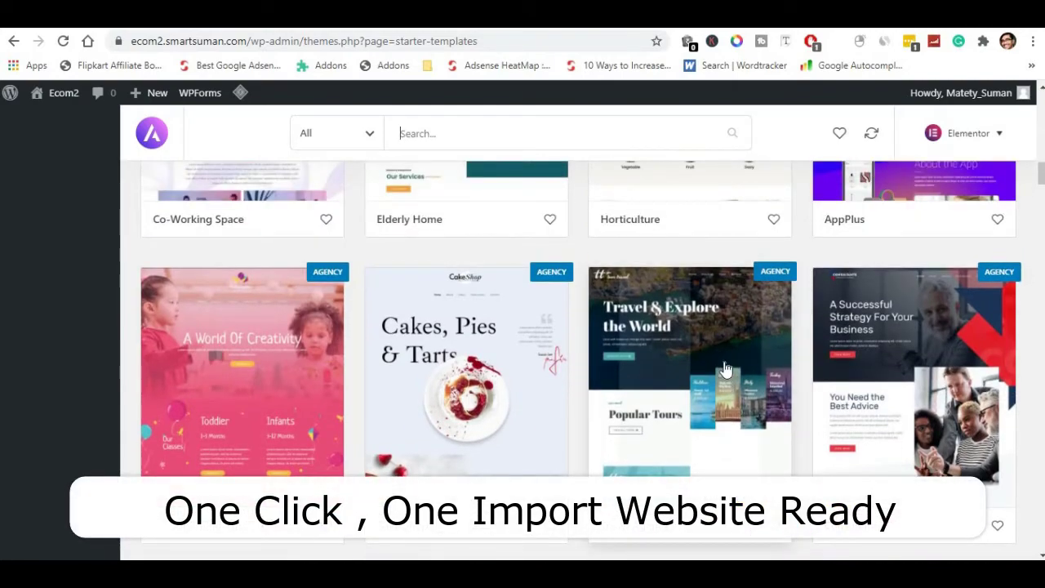
scroll(726, 370, "up", 1)
scroll(723, 368, "up", 3)
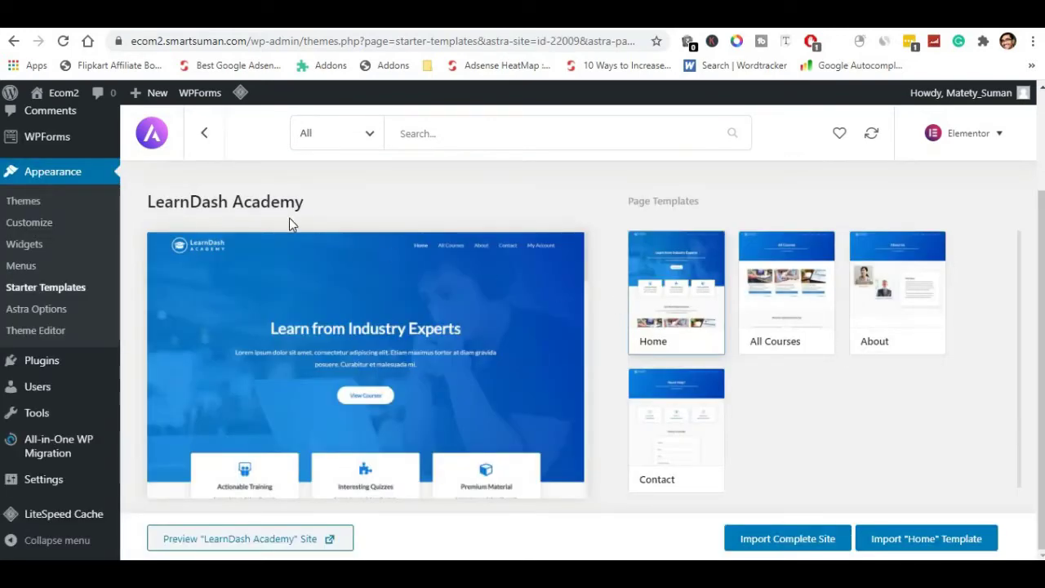
left_click(205, 135)
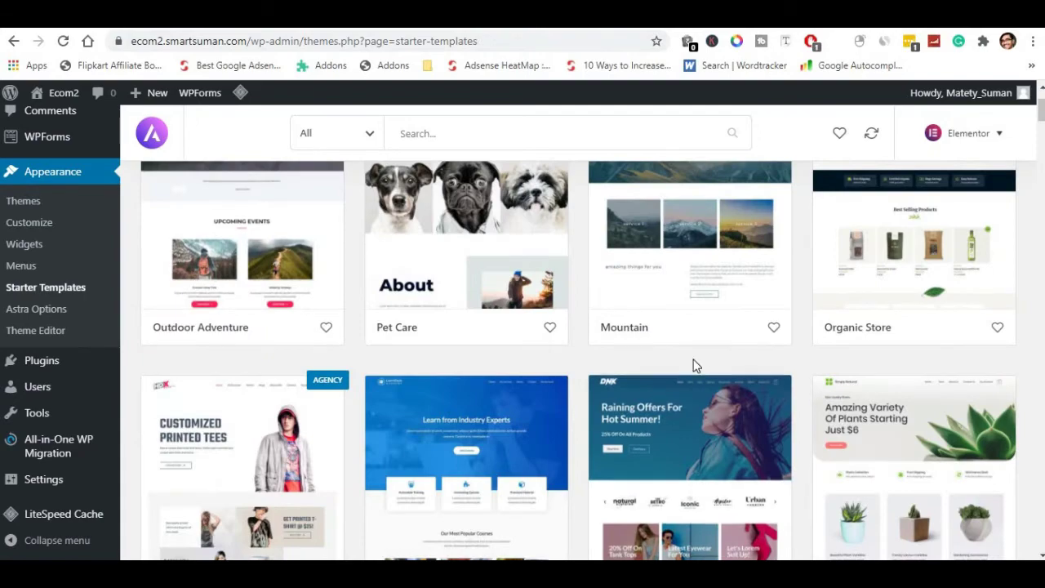
Scroll further through the gallery of Elementor site designs.
scroll(689, 373, "down", 10)
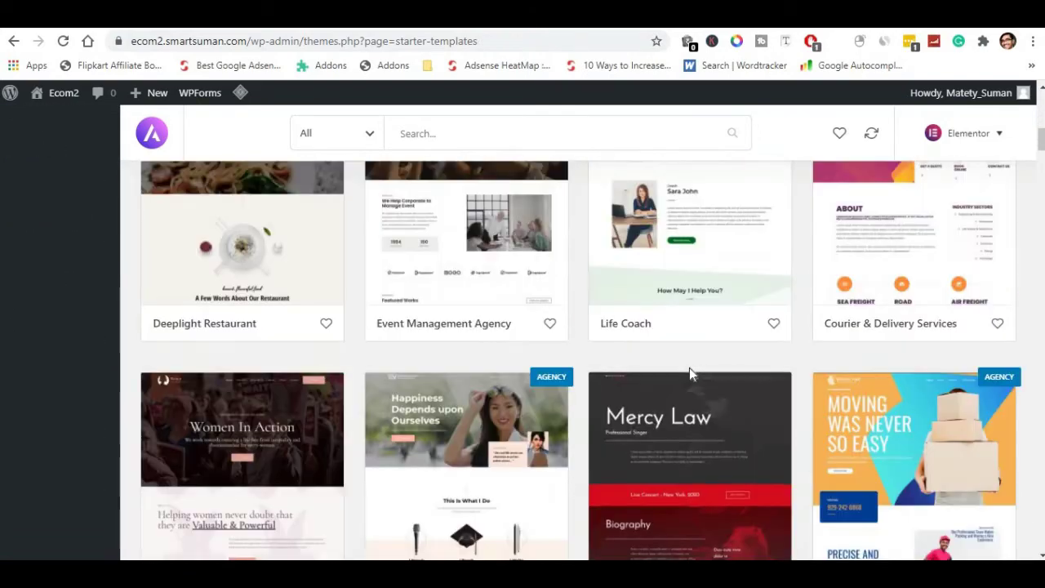
scroll(689, 373, "down", 3)
scroll(690, 375, "up", 4)
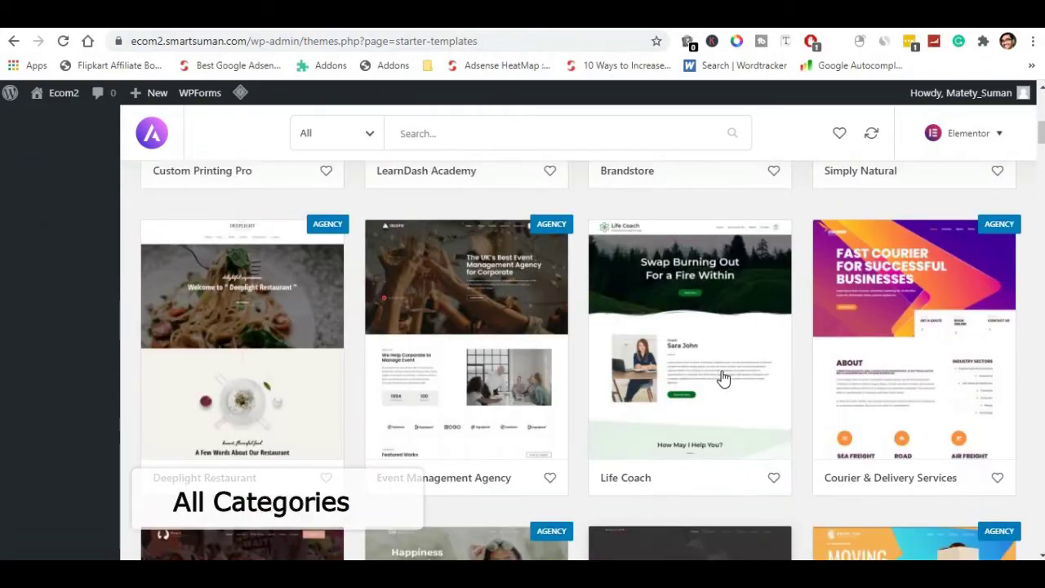
scroll(906, 392, "down", 2)
scroll(885, 394, "down", 3)
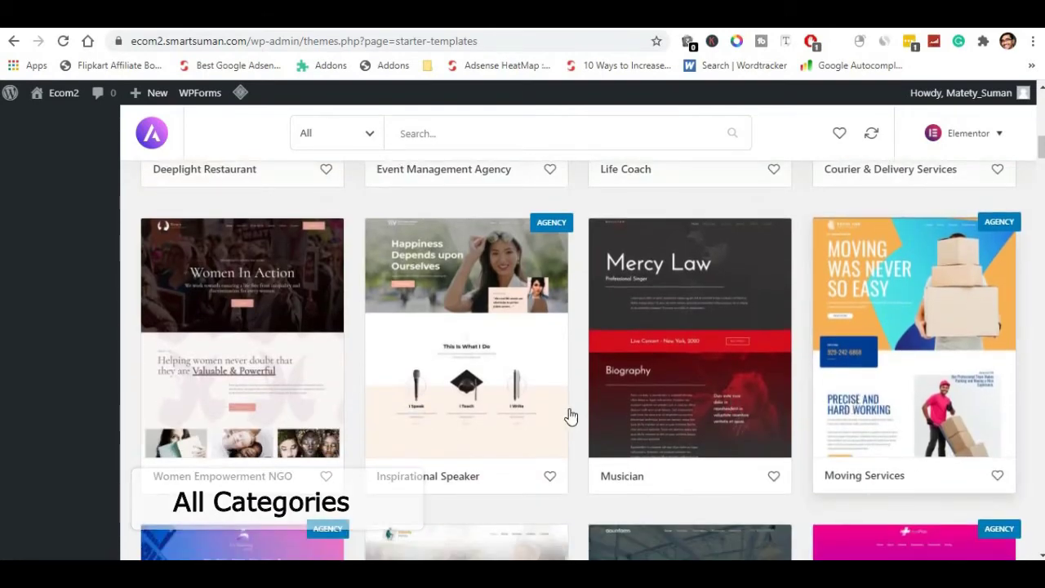
scroll(560, 416, "down", 1)
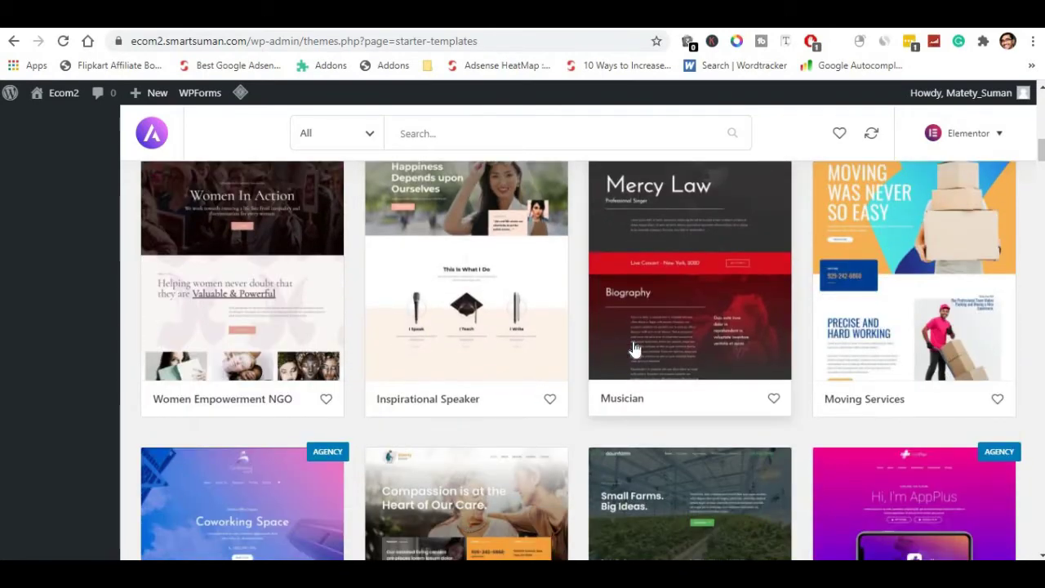
scroll(630, 350, "down", 3)
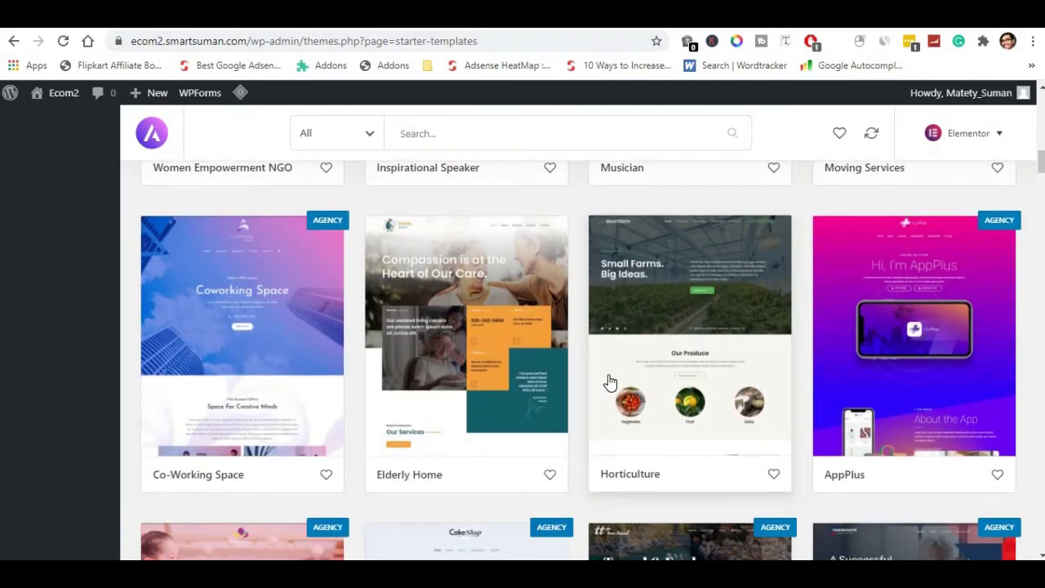
scroll(608, 383, "down", 1)
scroll(466, 378, "down", 2)
scroll(466, 378, "down", 1)
scroll(515, 343, "down", 5)
scroll(516, 343, "down", 5)
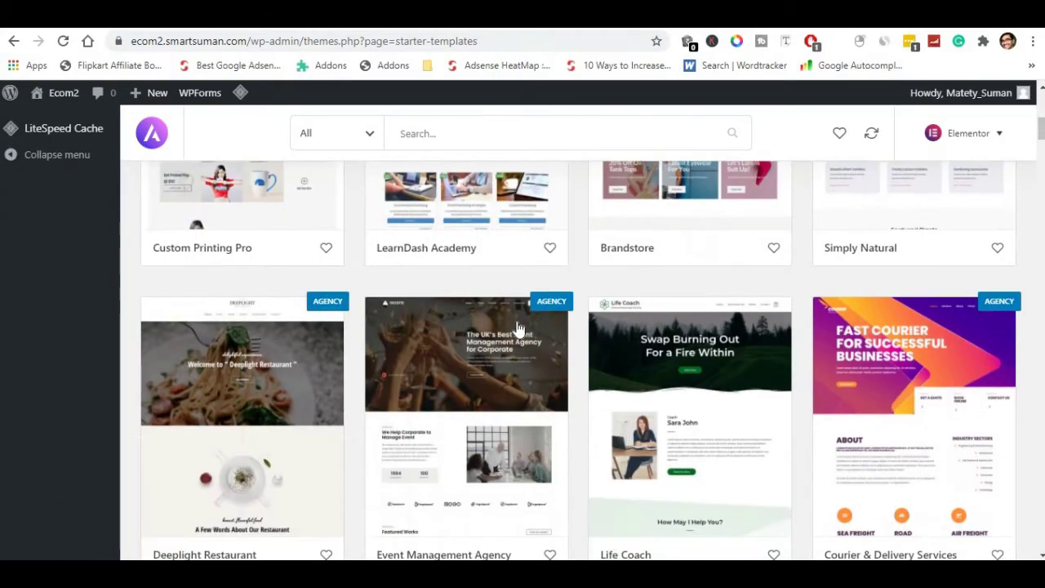
scroll(517, 327, "down", 2)
scroll(518, 327, "up", 5)
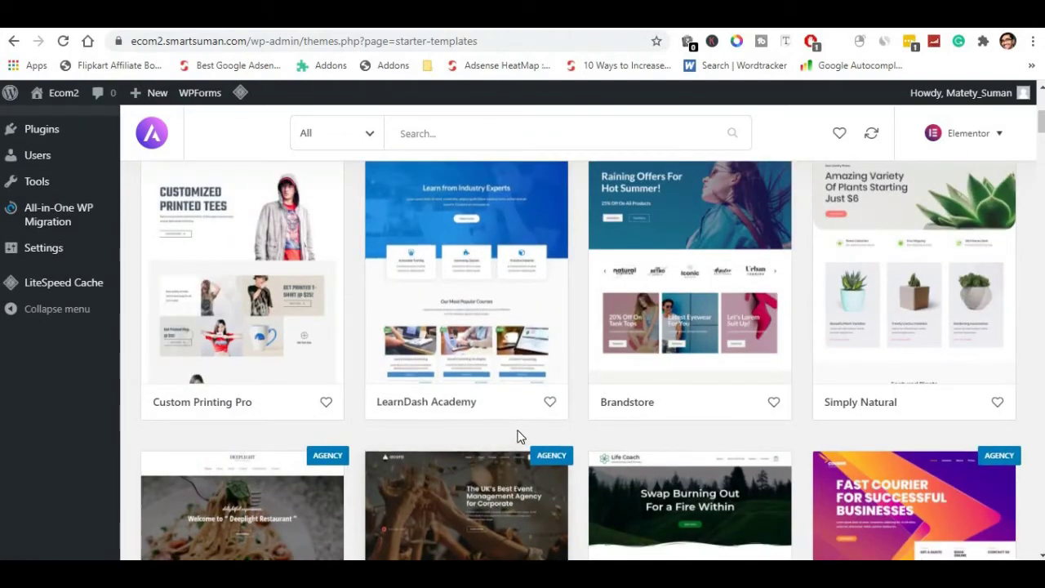
scroll(518, 435, "down", 10)
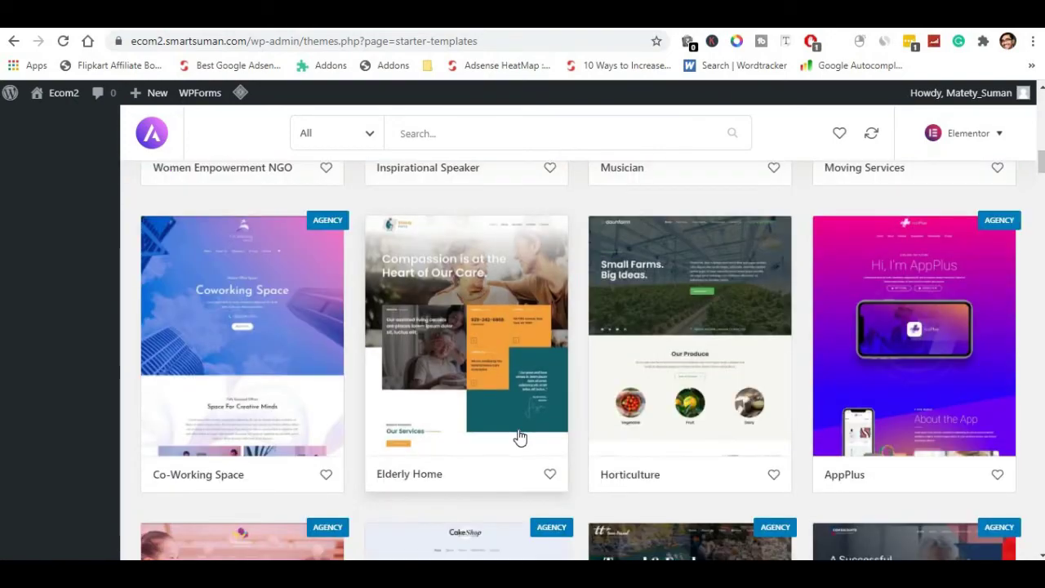
scroll(519, 439, "down", 5)
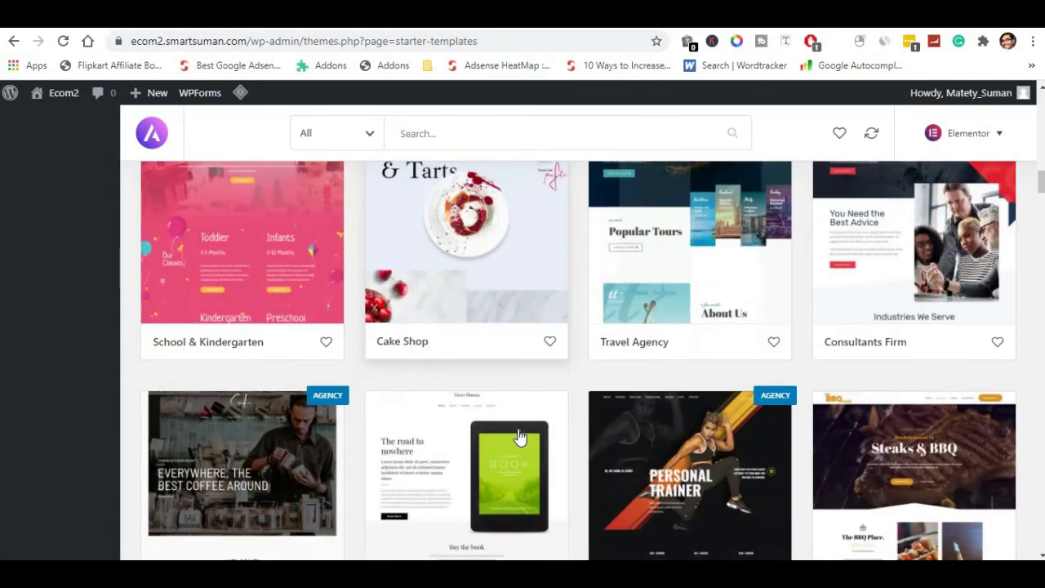
scroll(519, 438, "down", 8)
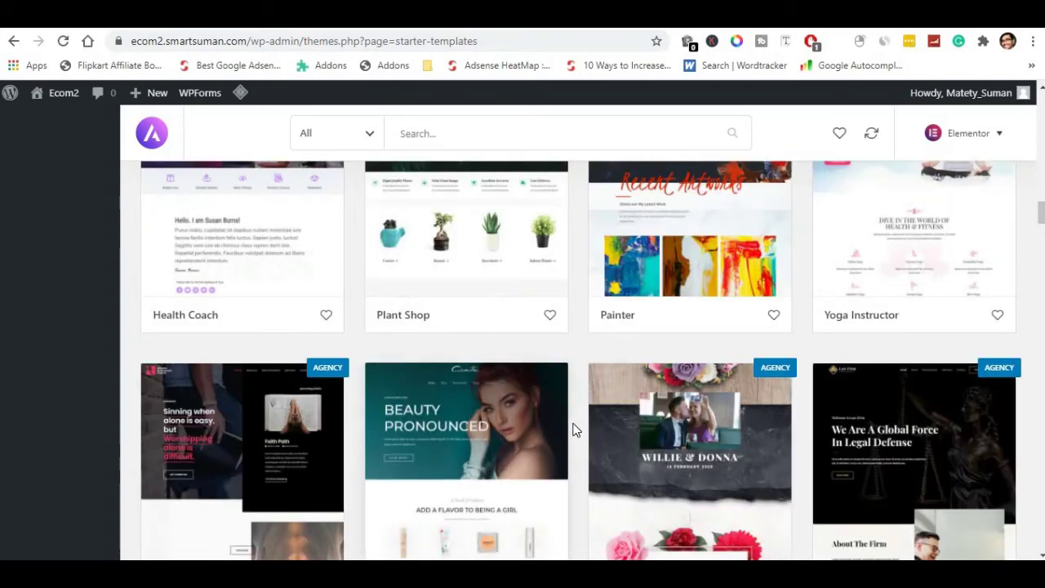
scroll(573, 430, "down", 5)
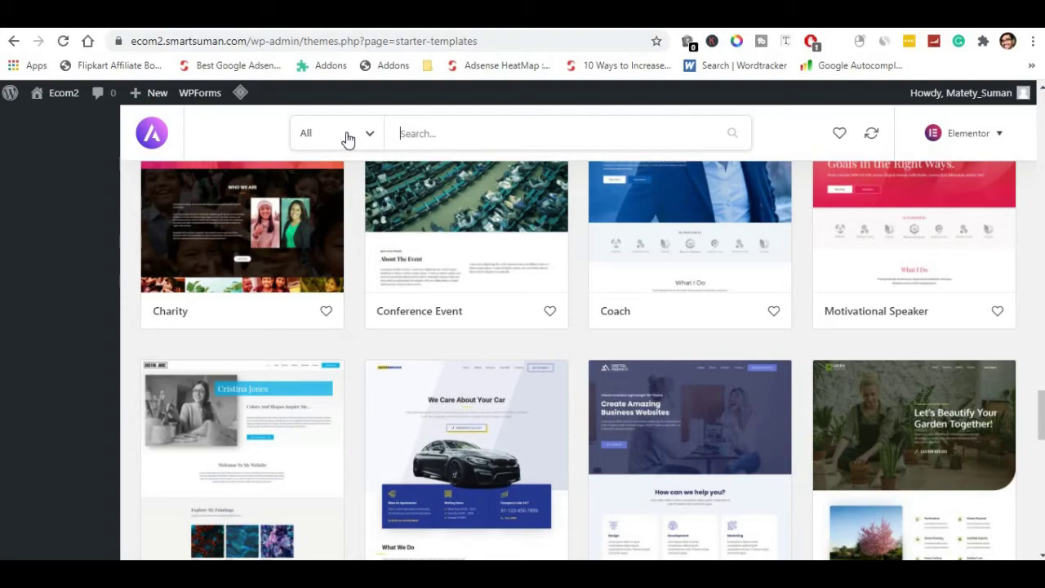
Filter the template gallery to Free designs, led by Outdoor Adventure and Mountain.
left_click(347, 139)
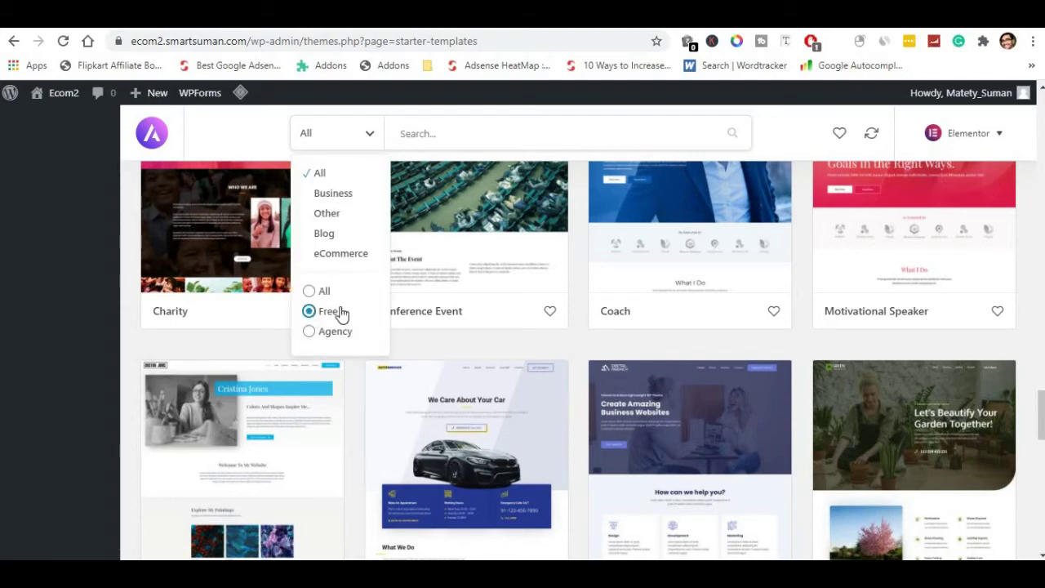
left_click(310, 312)
scroll(604, 305, "up", 5)
scroll(621, 306, "up", 10)
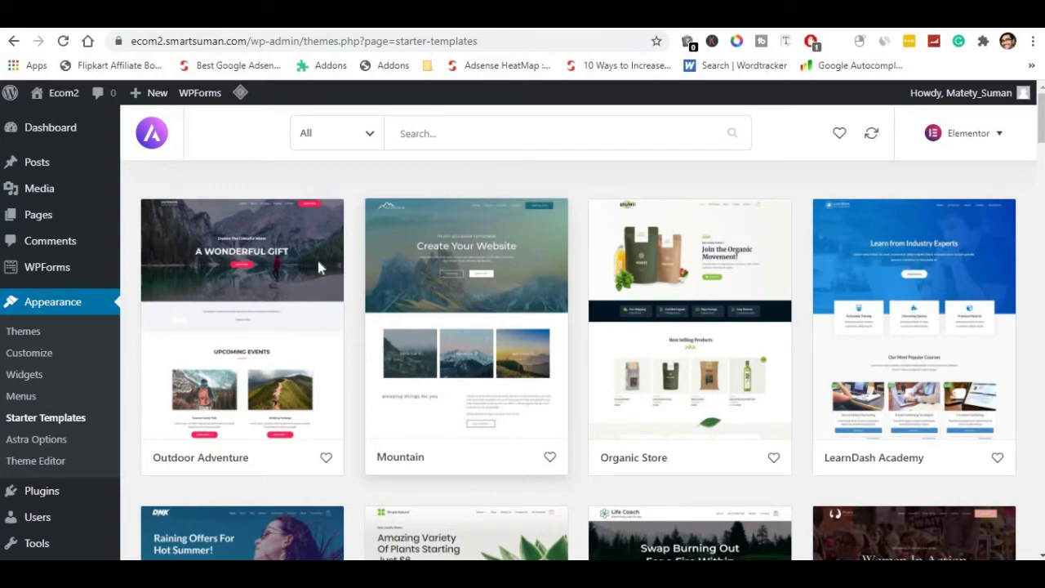
Open the Outdoor Adventure template and start Import Complete Site to show its options.
left_click(231, 323)
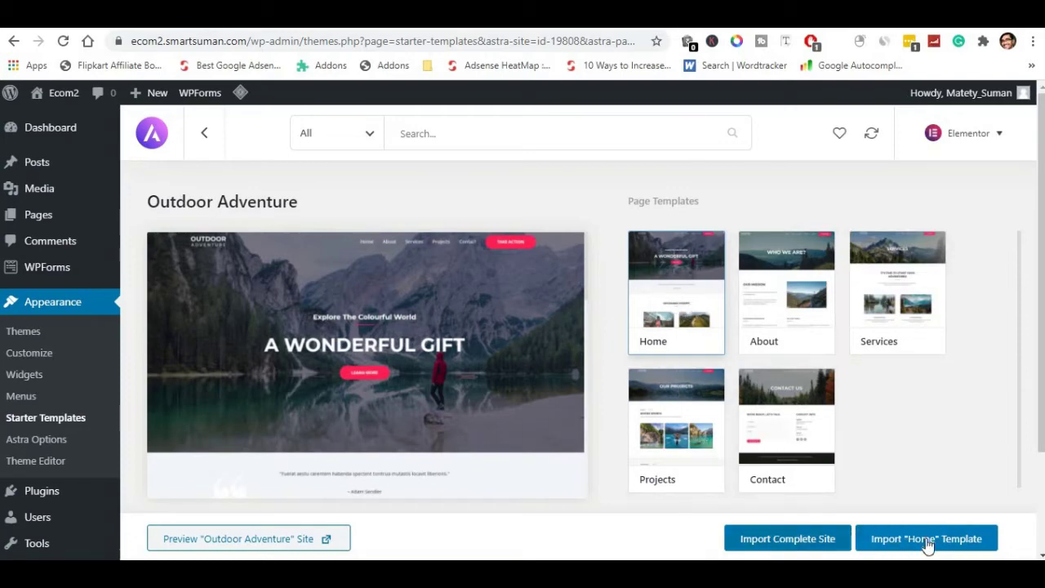
left_click(782, 545)
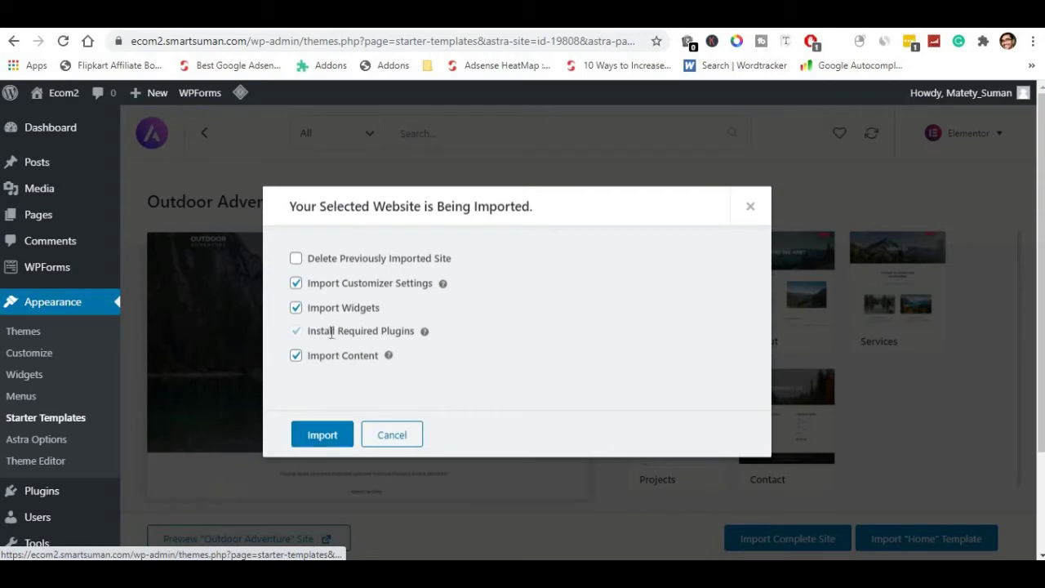
Import the Outdoor Adventure site with the checked options, then view the live site.
left_click(325, 437)
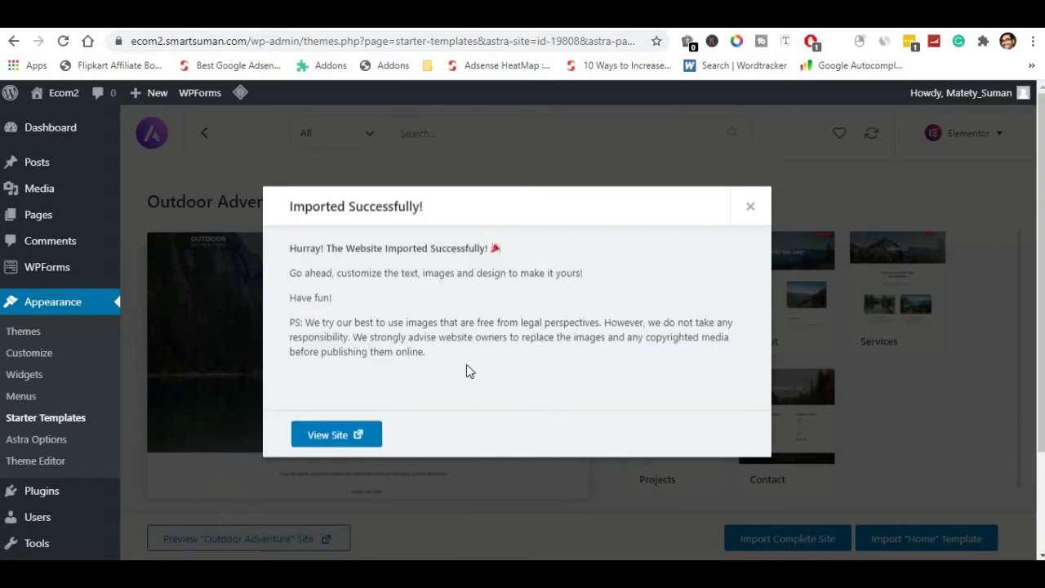
left_click(334, 436)
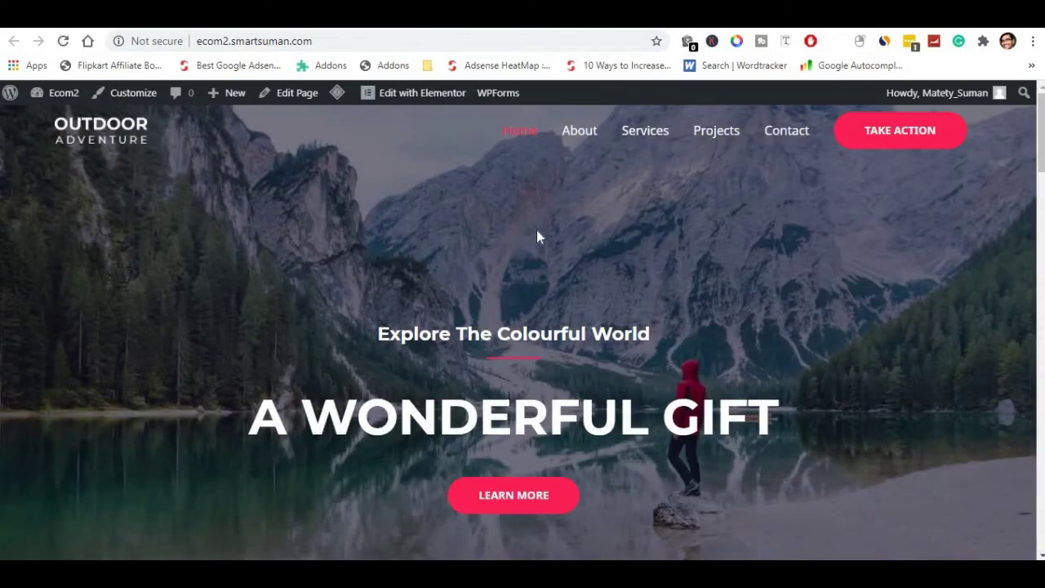
Review the imported homepage down to the footer and back, then open it in Elementor.
scroll(534, 223, "down", 10)
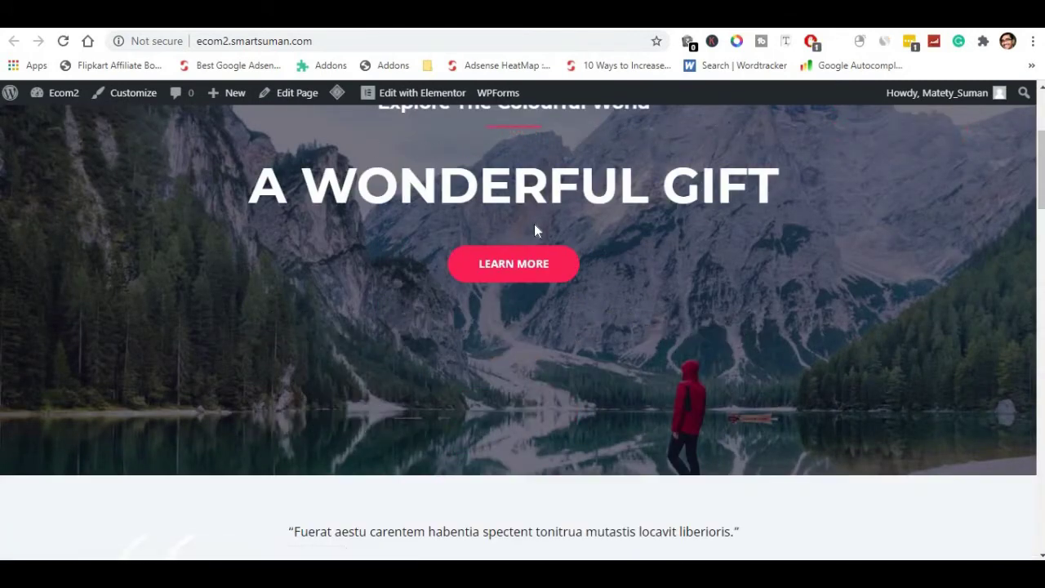
scroll(535, 230, "down", 7)
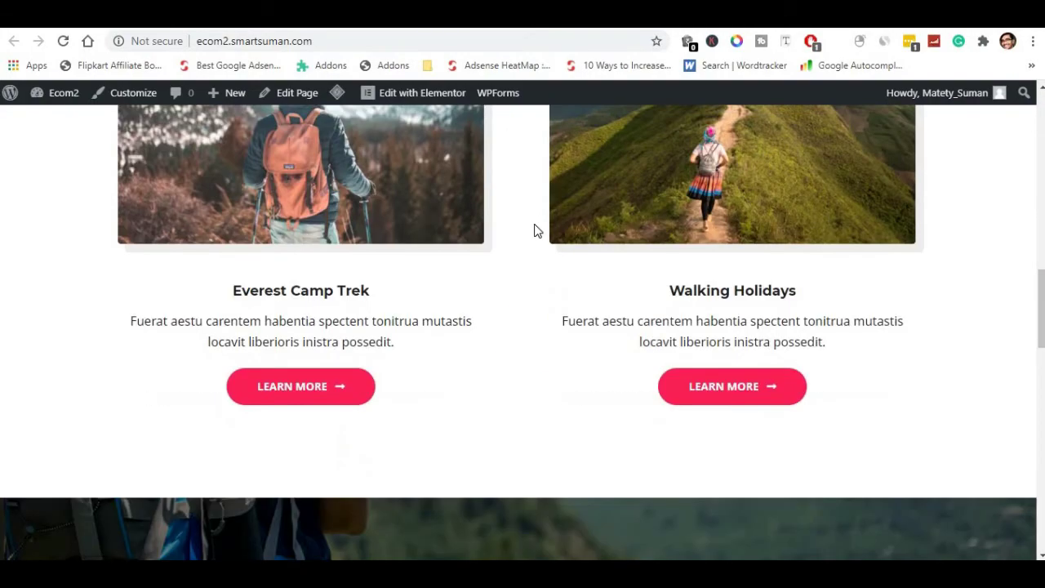
scroll(536, 231, "down", 15)
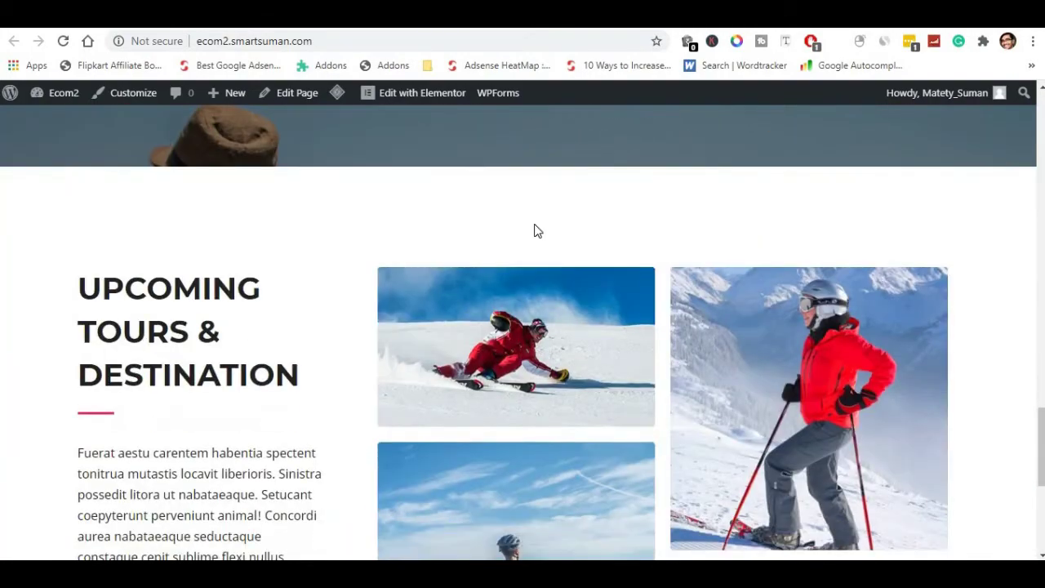
scroll(534, 231, "down", 2)
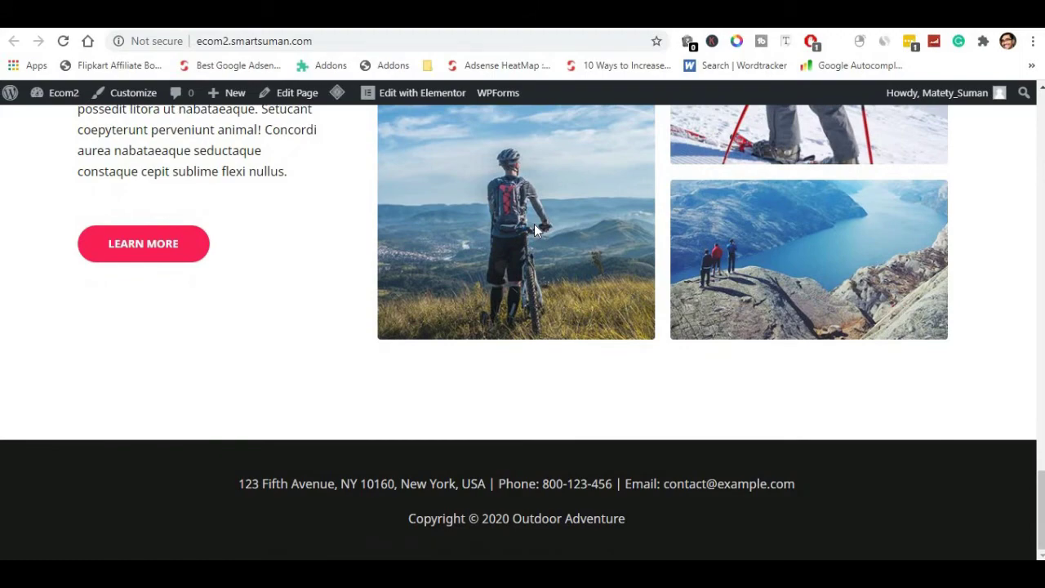
scroll(535, 231, "up", 18)
scroll(535, 231, "up", 12)
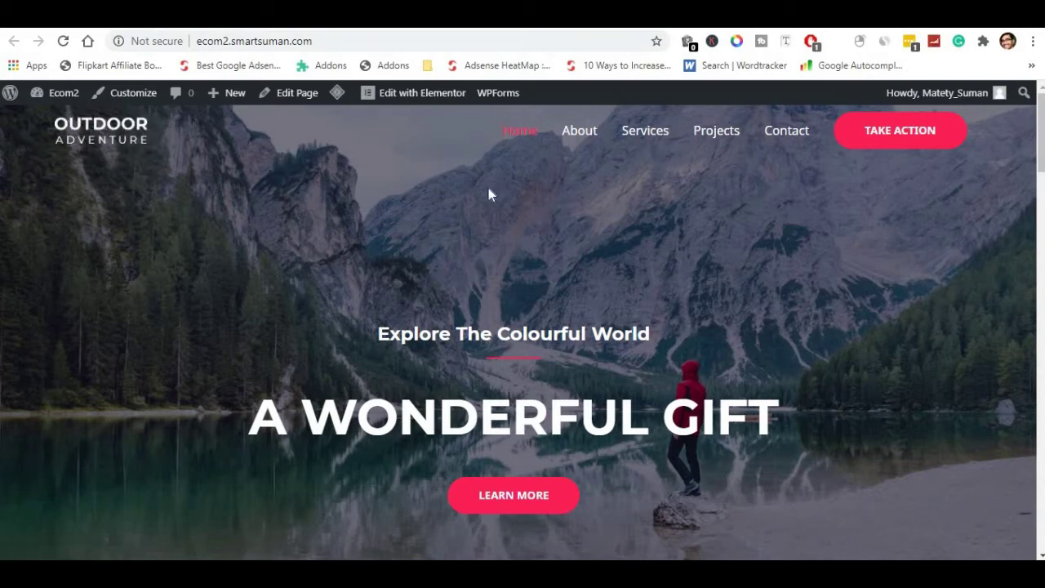
left_click(422, 93)
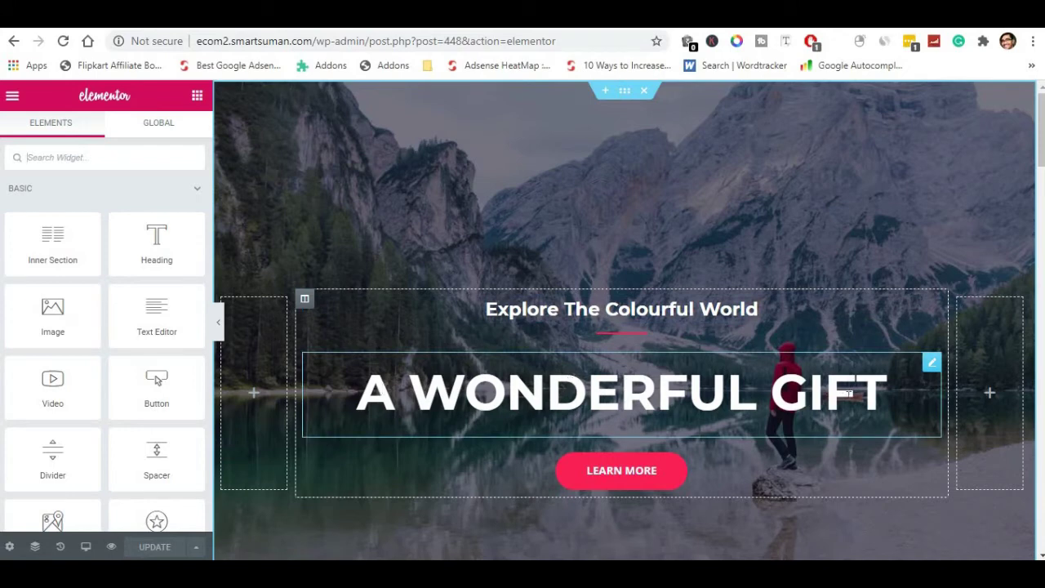
Replace the hero heading 'A WONDERFUL GIFT' with 'jammu kashmir' and preview it full width.
left_click(885, 393)
left_click_drag(885, 393, 353, 398)
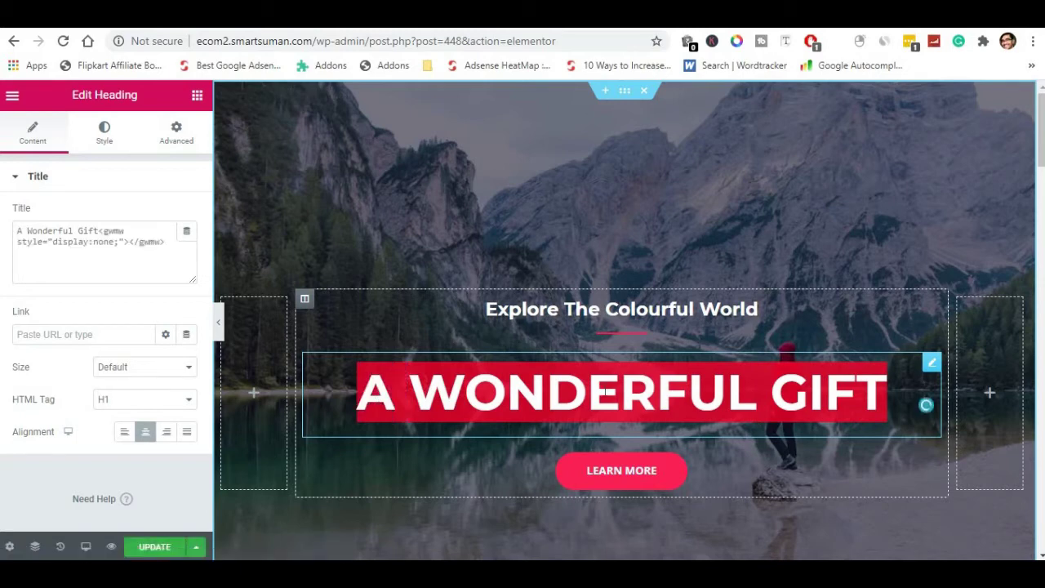
left_click(837, 394)
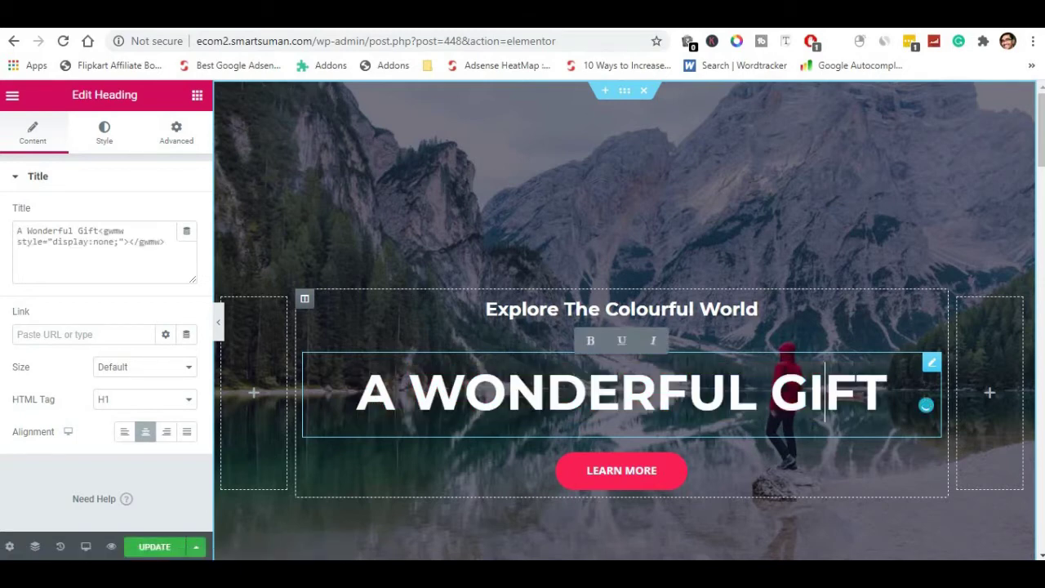
left_click_drag(888, 393, 369, 393)
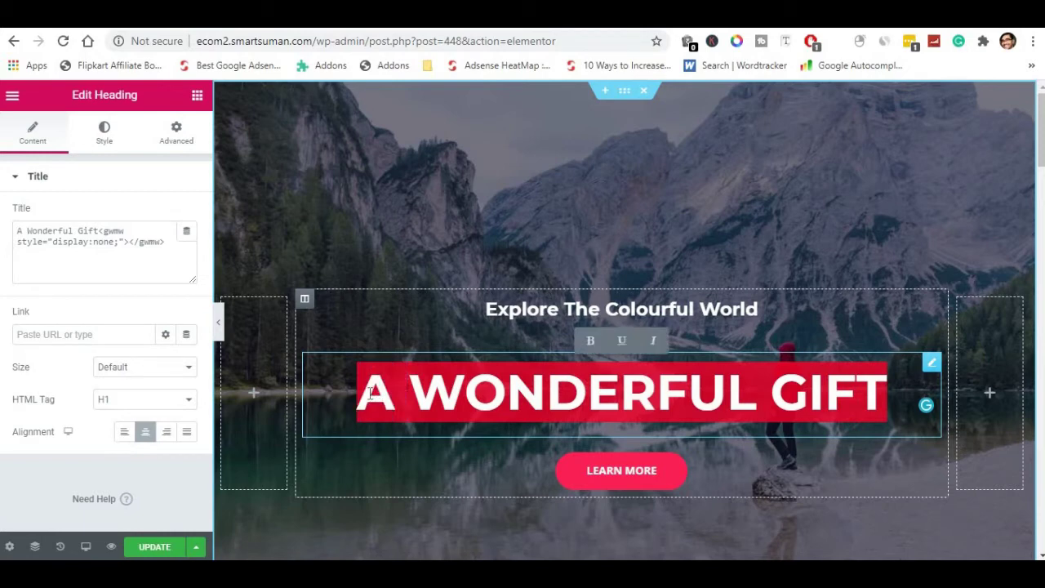
type("ja")
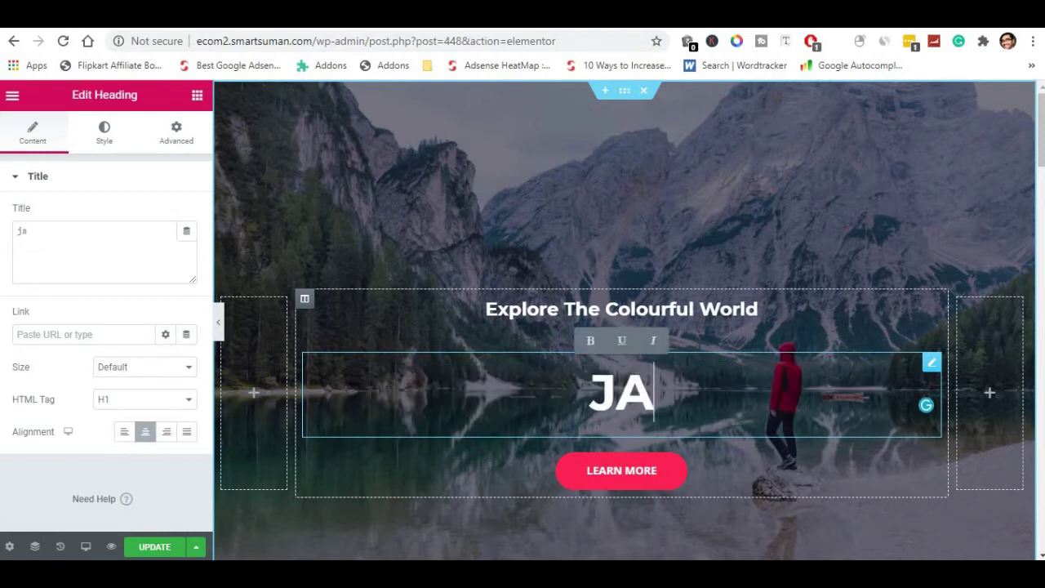
type("mmu")
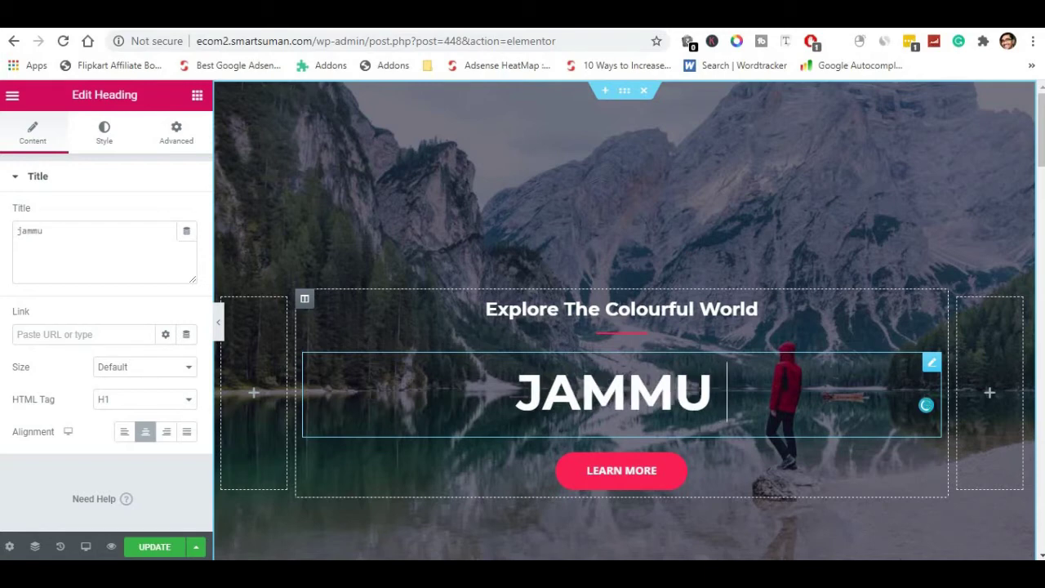
double_click(925, 405)
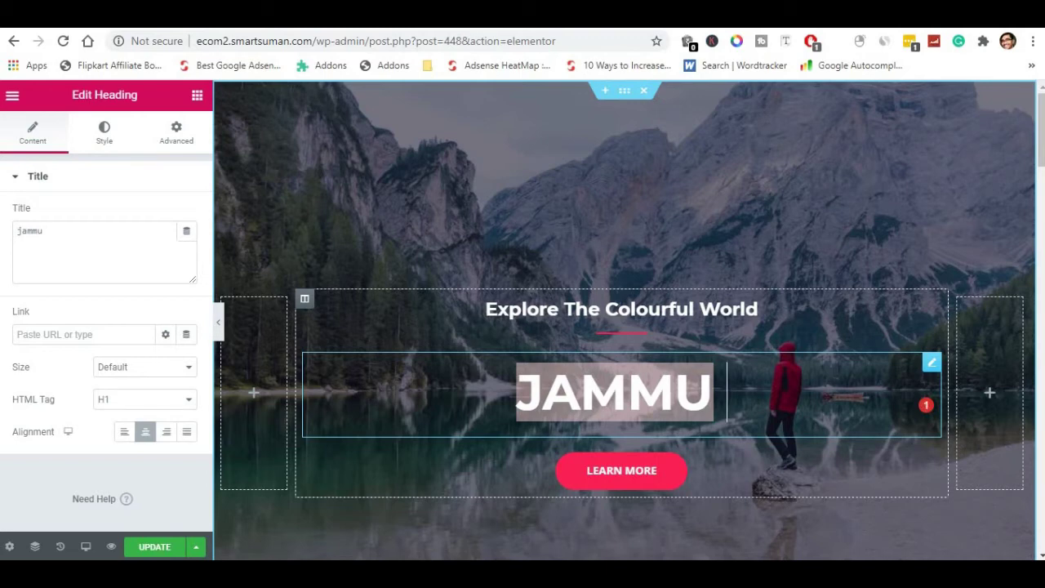
type("kas")
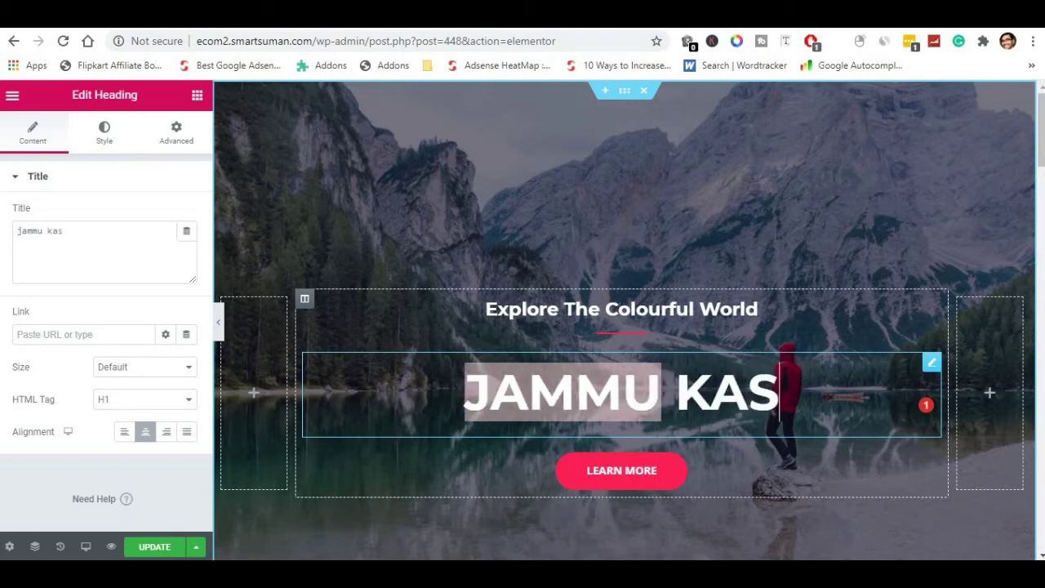
type("hmir")
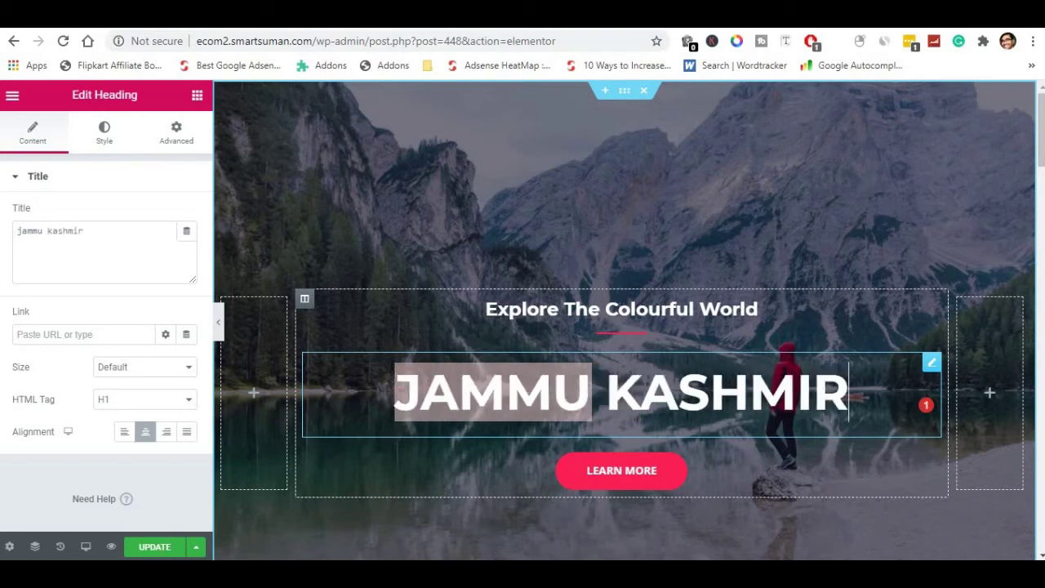
left_click(218, 327)
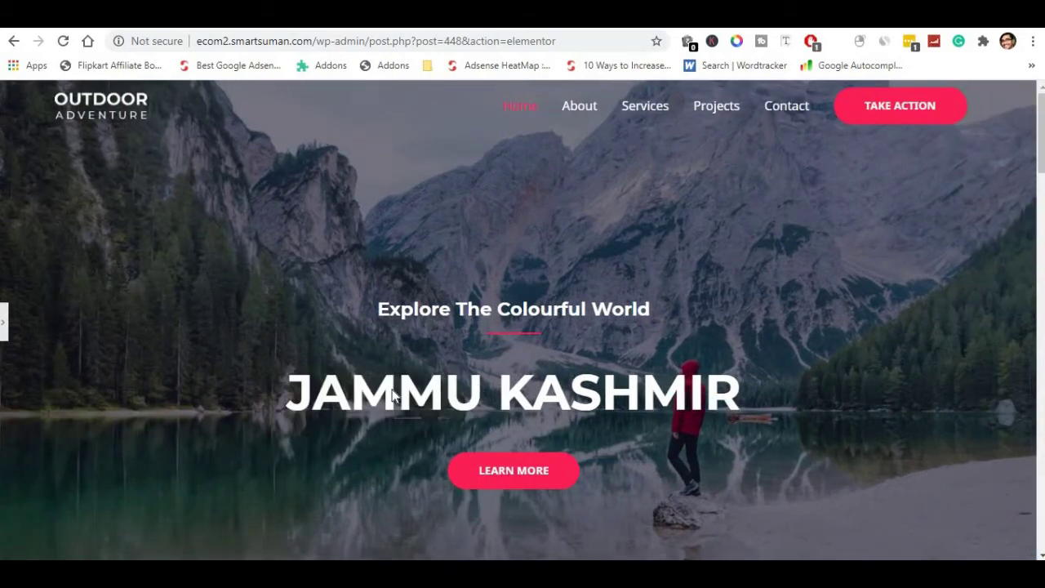
left_click(6, 335)
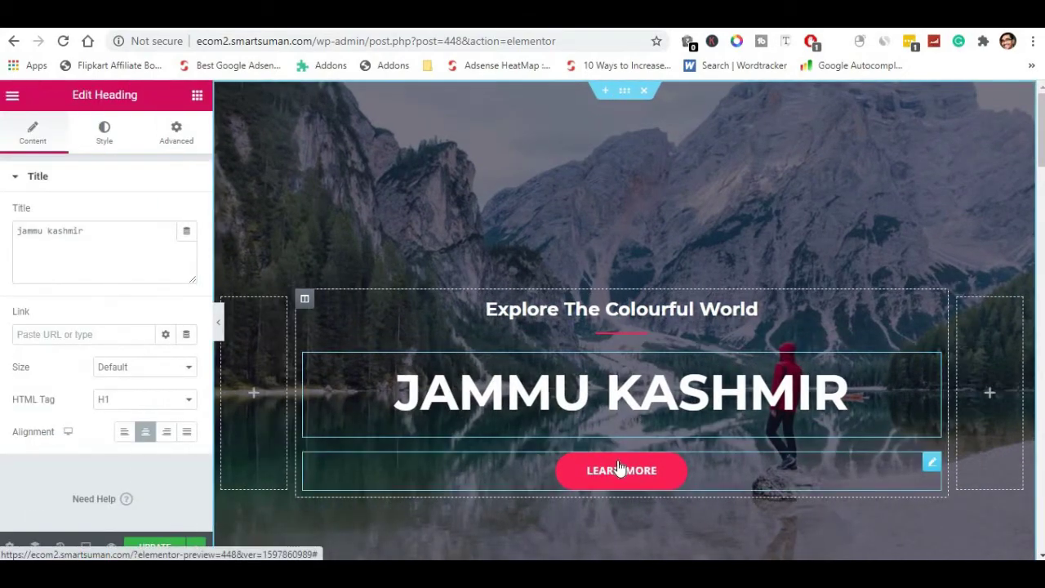
Change the hero button label from Learn More to 'Know more' with Center alignment.
left_click(618, 467)
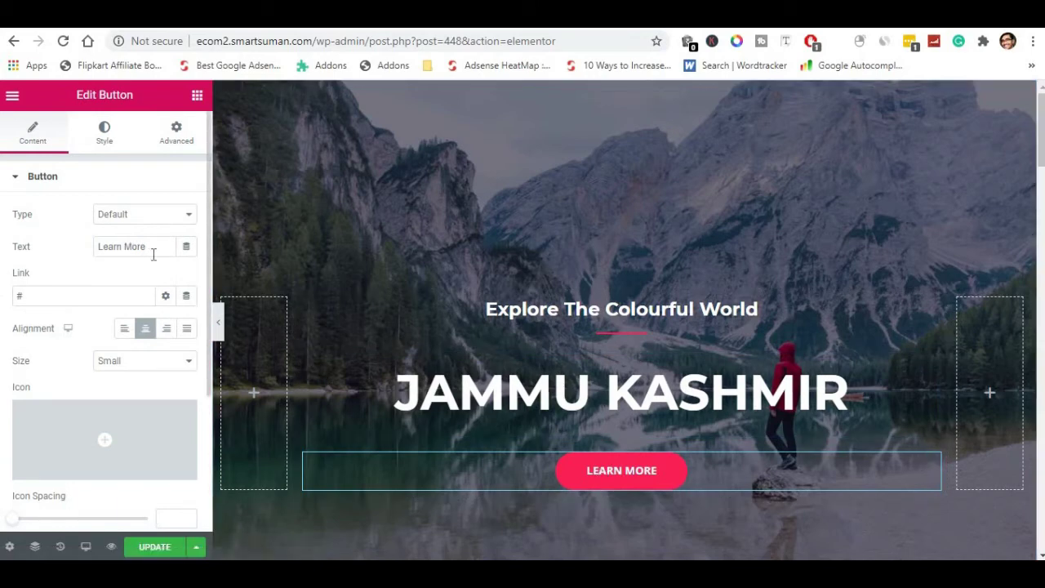
left_click_drag(158, 250, 96, 248)
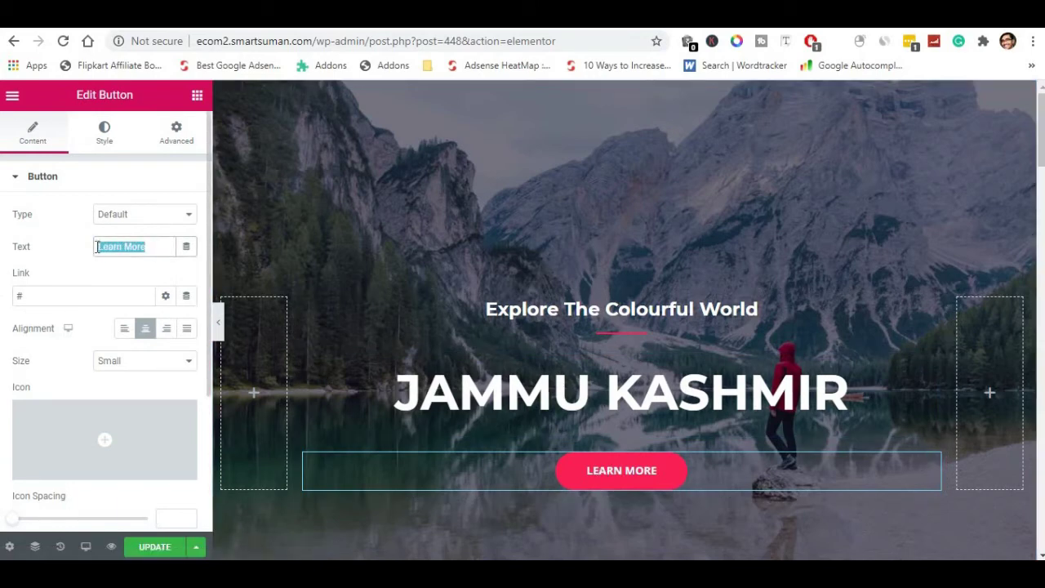
type("Know more")
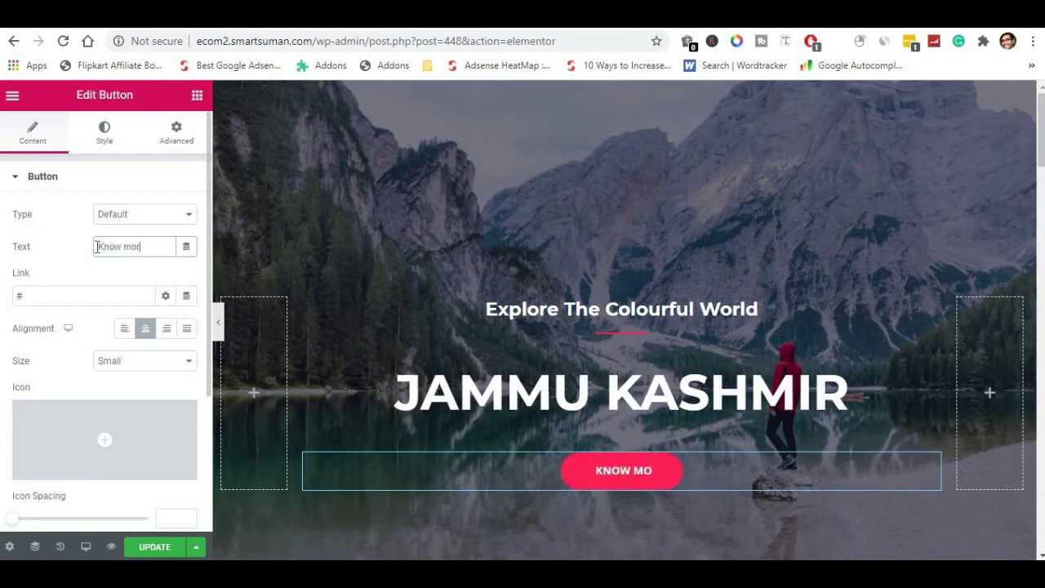
left_click(127, 328)
left_click(185, 331)
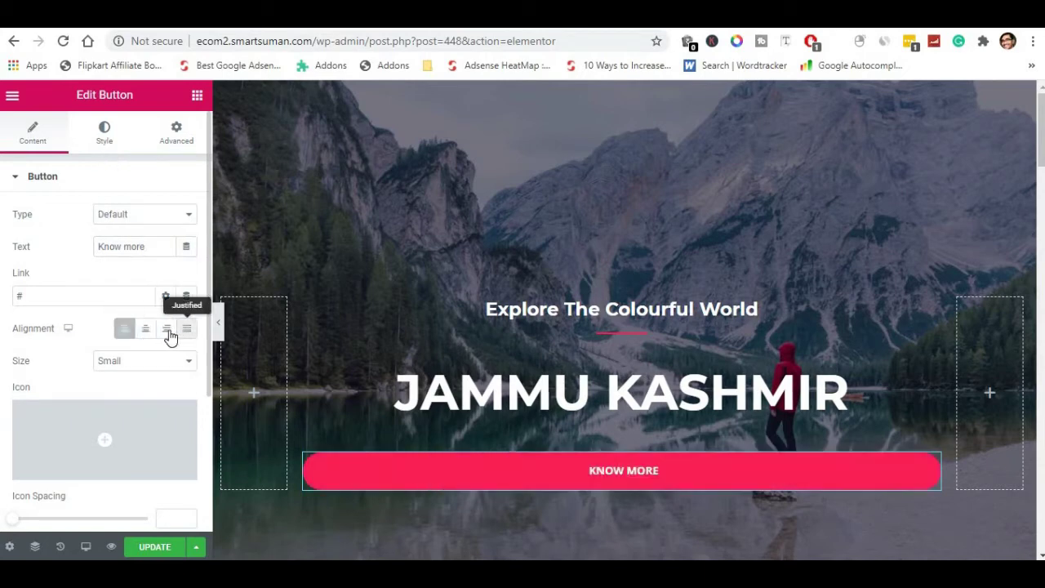
left_click(160, 332)
left_click(147, 332)
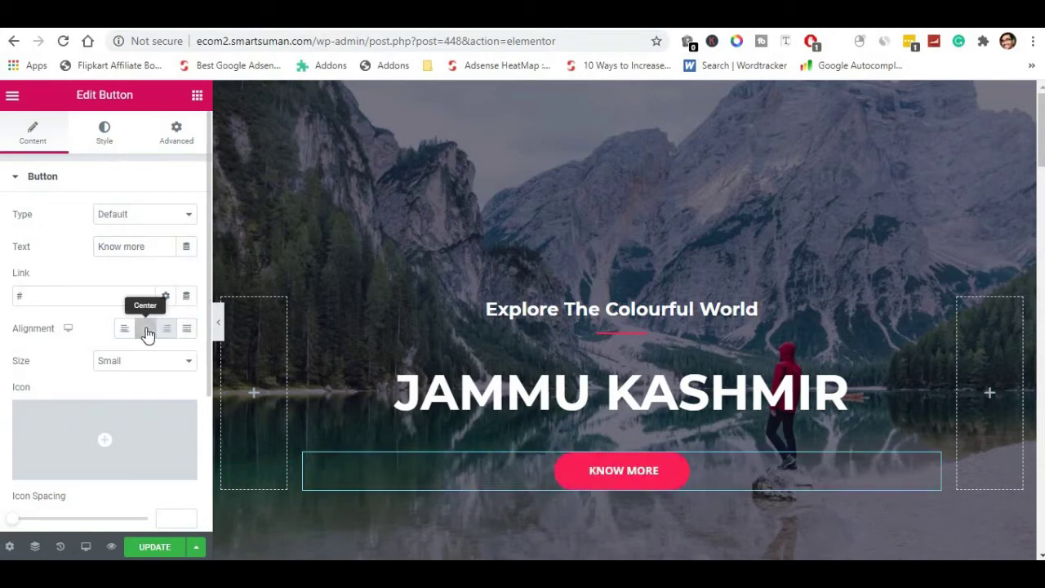
left_click(147, 332)
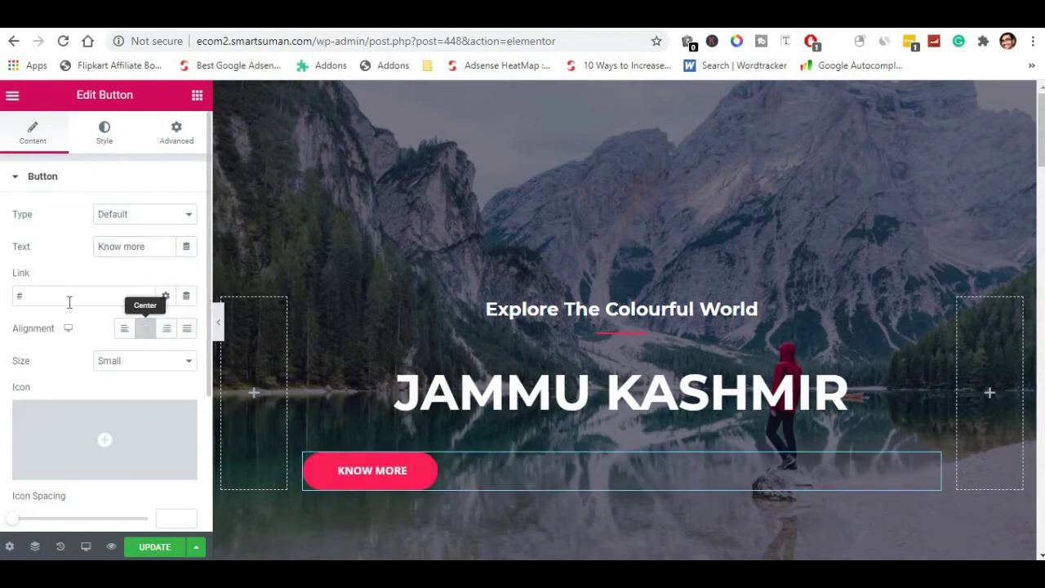
left_click(145, 329)
scroll(59, 420, "down", 2)
scroll(59, 406, "up", 2)
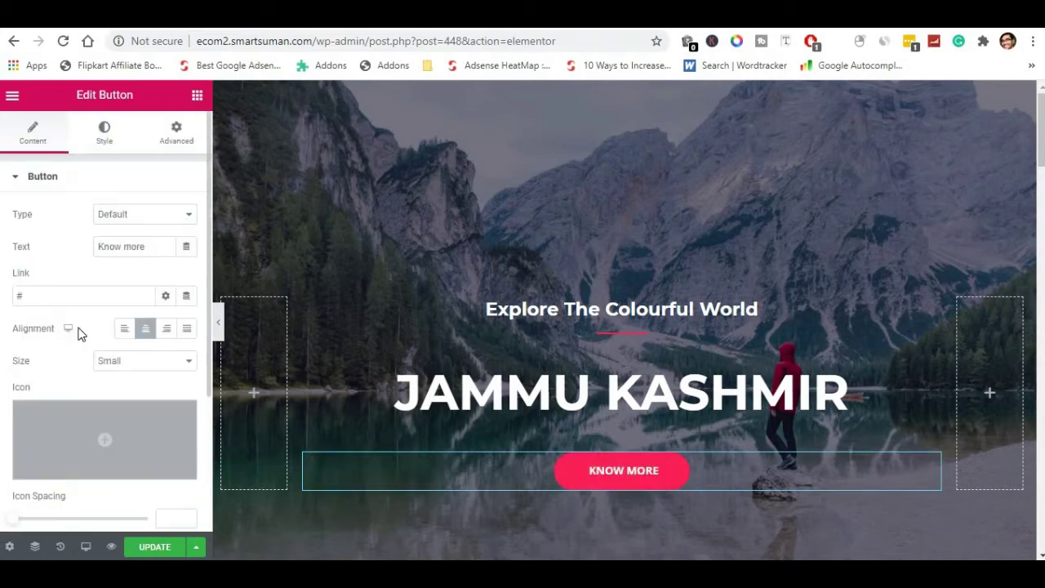
Set the KNOW MORE button's background colour to pink #C5699A in its Style settings.
left_click(105, 134)
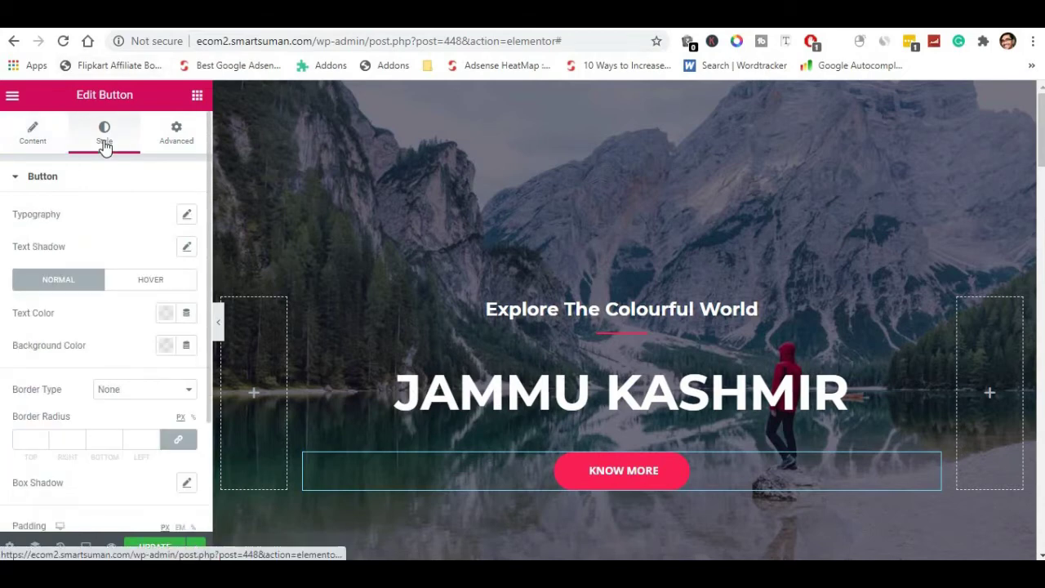
left_click(165, 346)
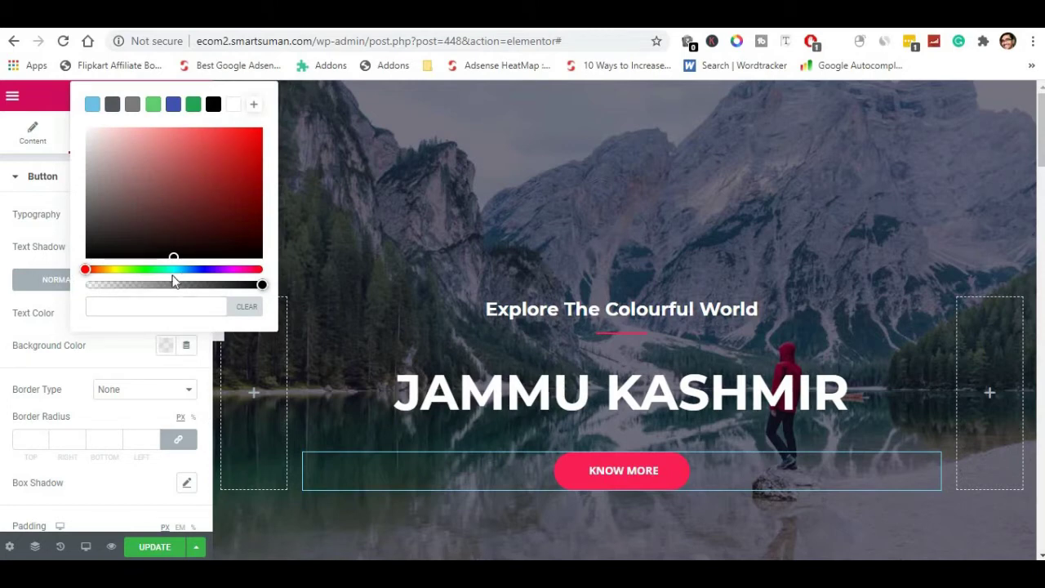
left_click(249, 211)
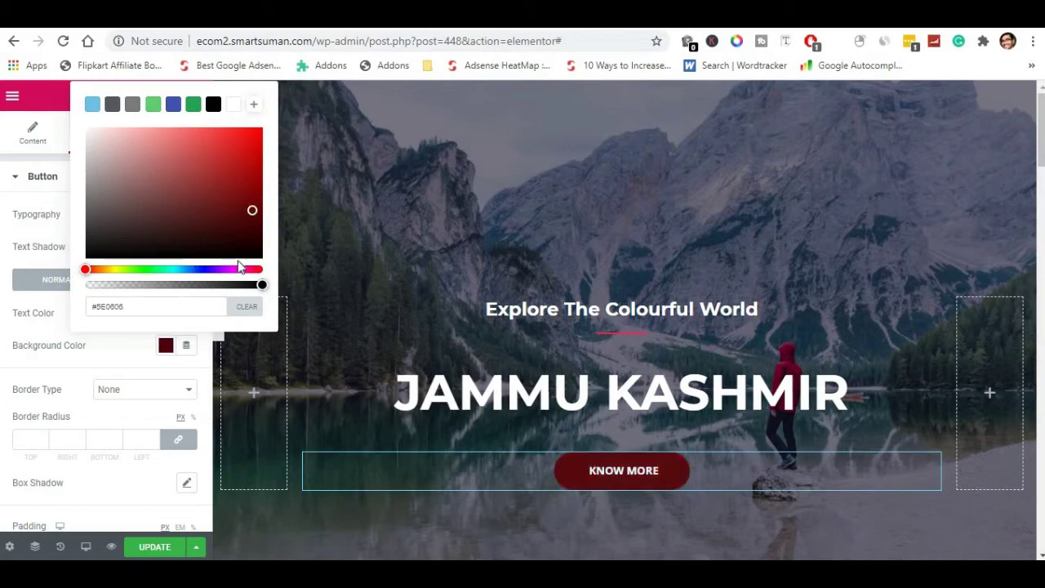
left_click(196, 269)
left_click_drag(159, 271, 204, 269)
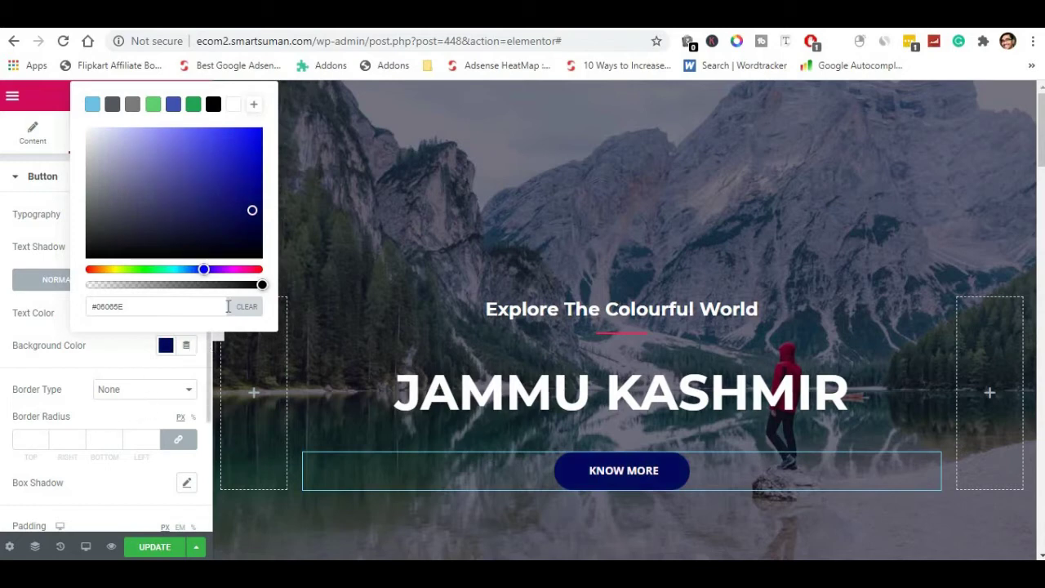
left_click(245, 269)
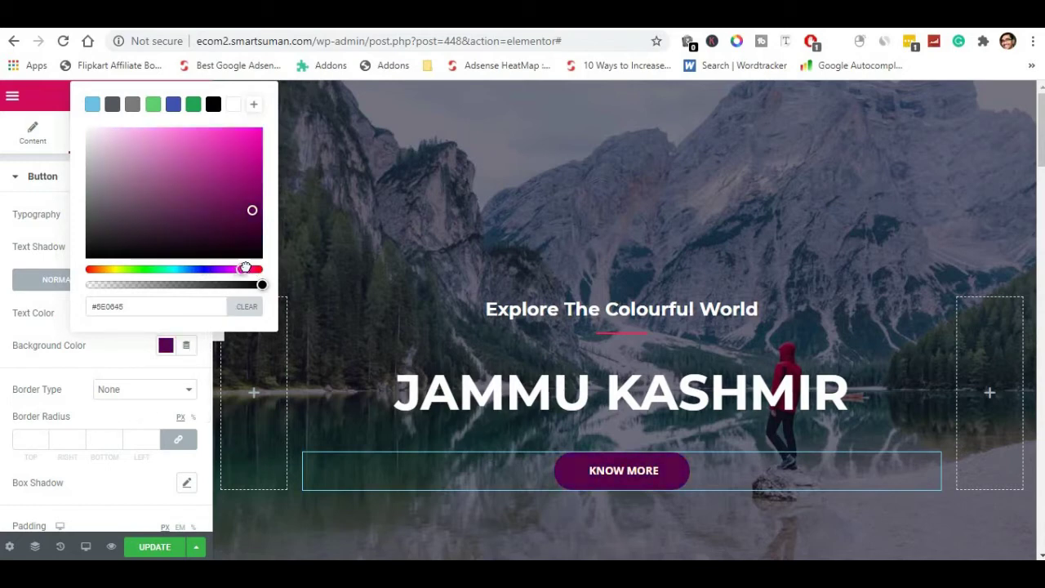
left_click_drag(208, 208, 168, 156)
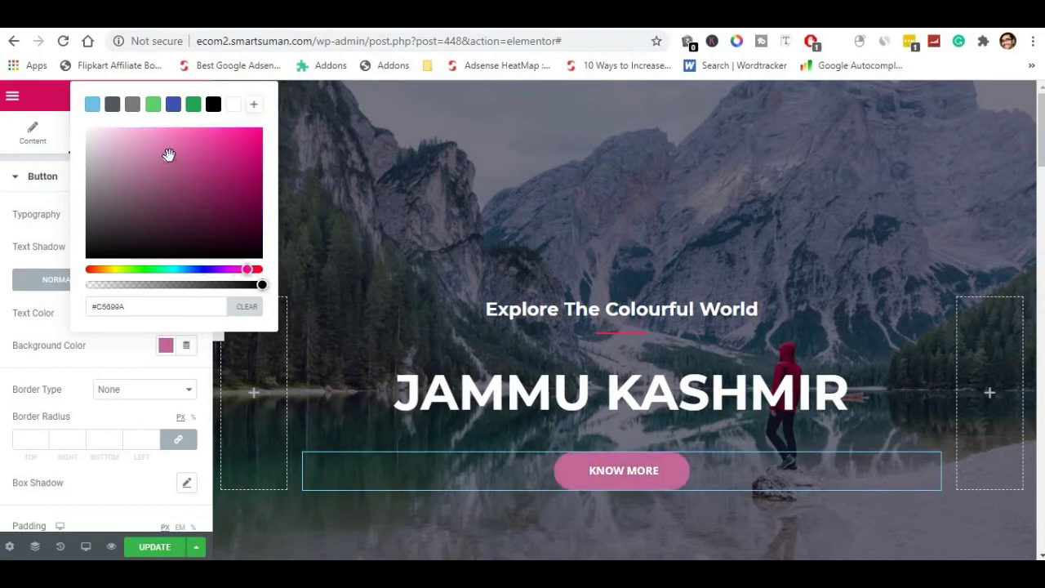
left_click(113, 348)
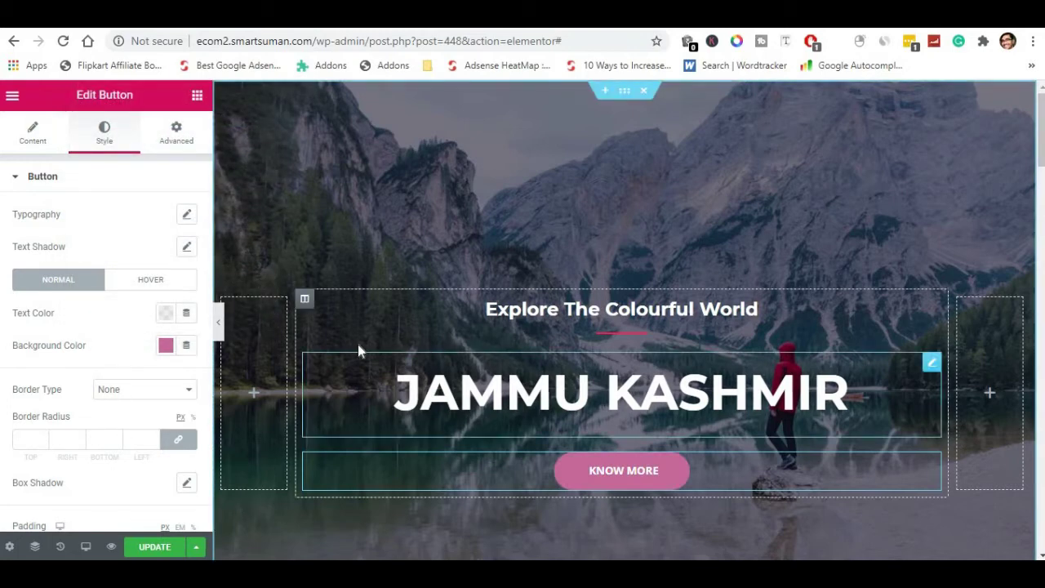
scroll(422, 447, "down", 3)
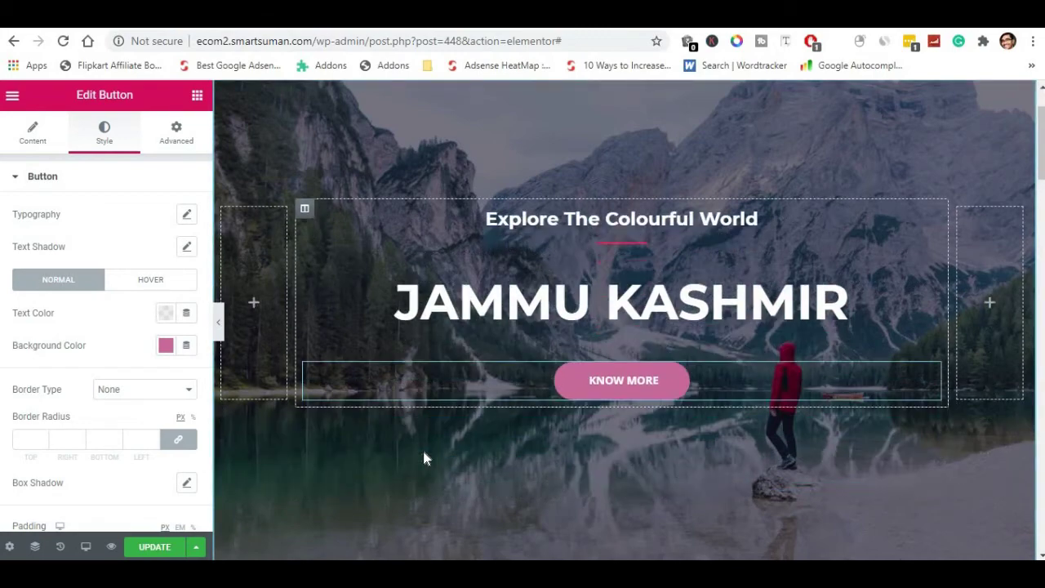
scroll(423, 457, "down", 3)
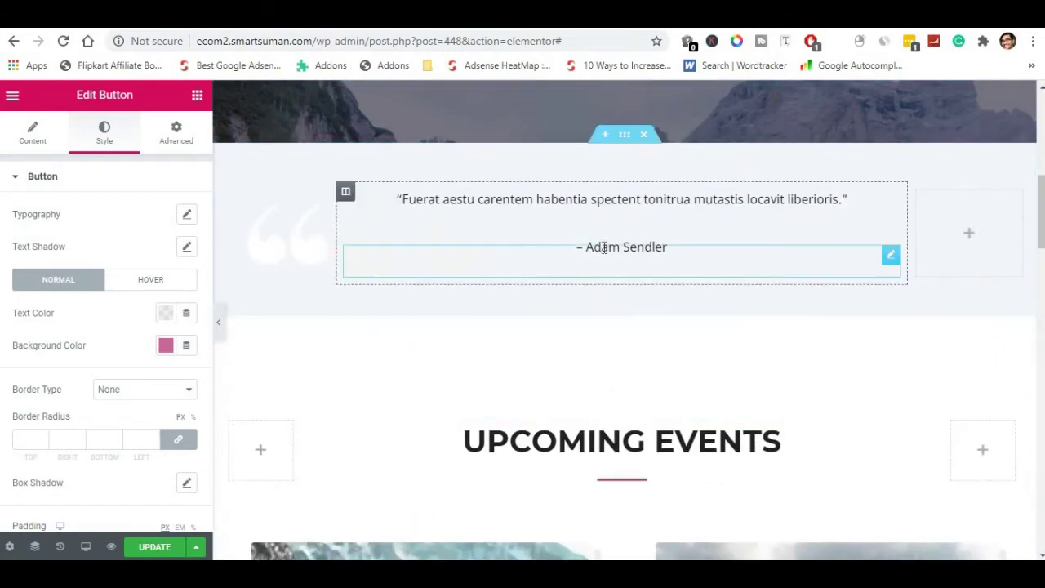
Replace the testimonial author credit with a new person's name.
left_click(669, 249)
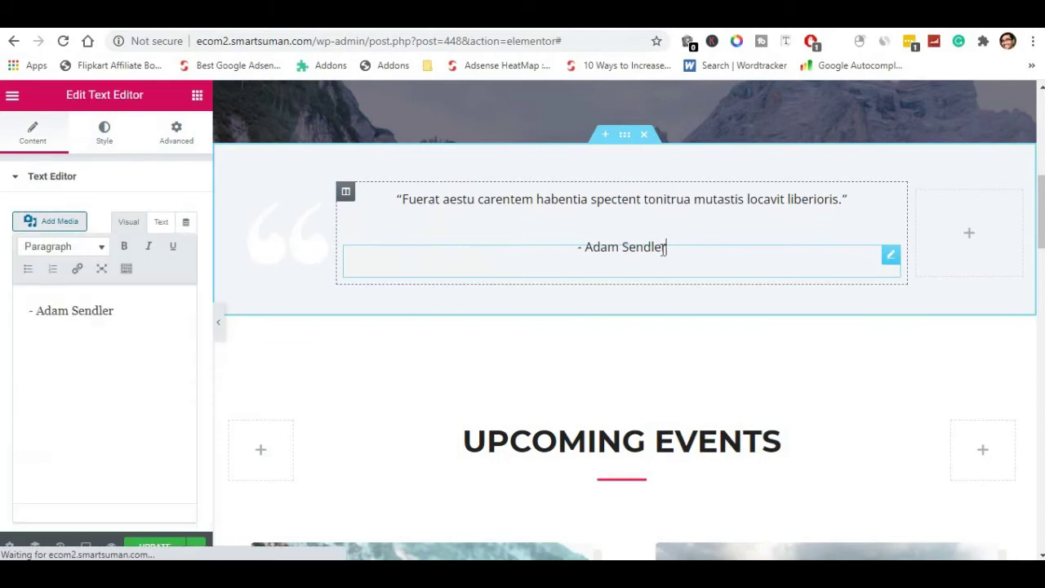
left_click(581, 247, "shift")
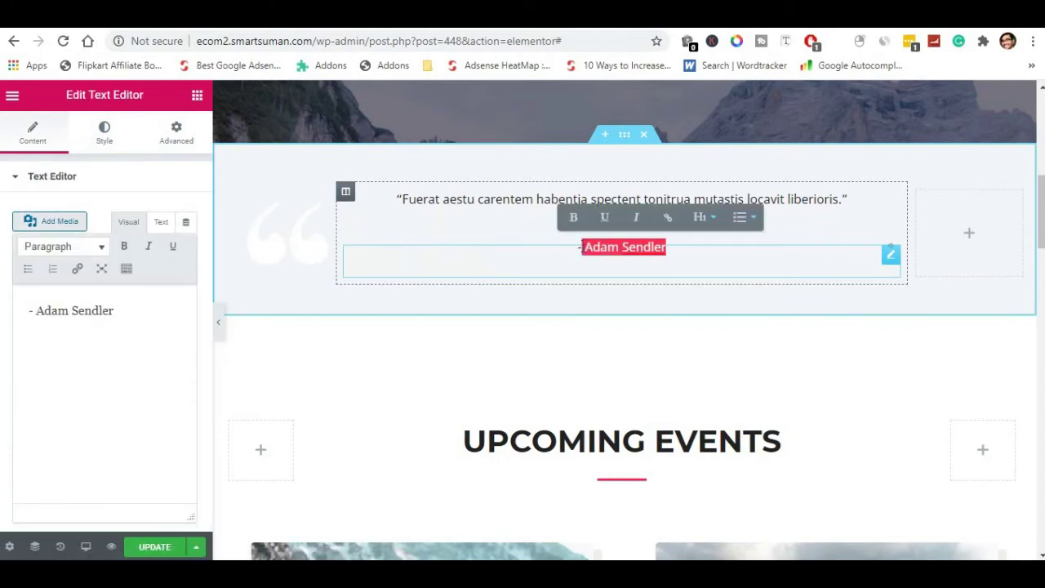
key("BackSpace")
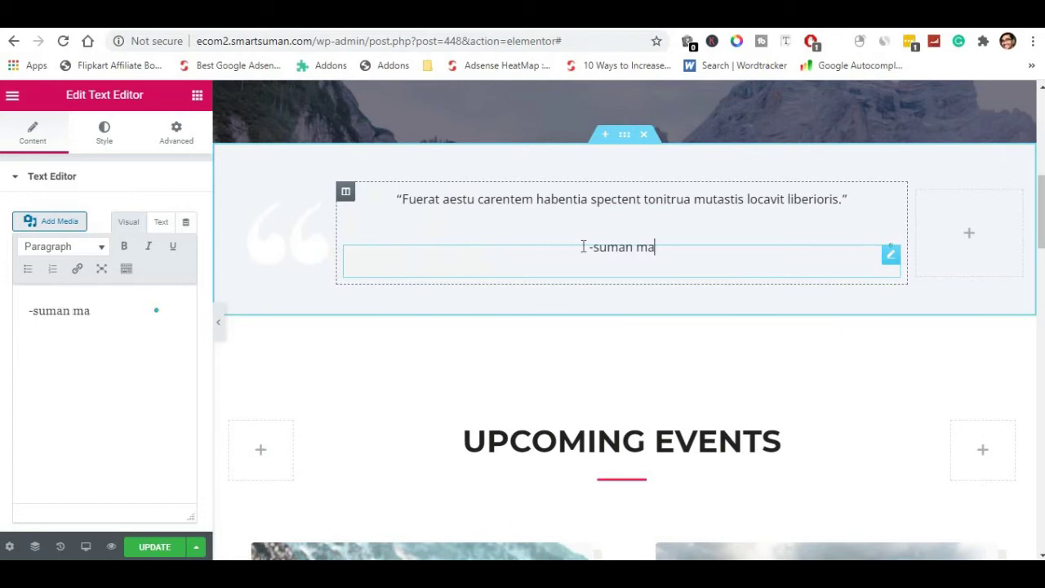
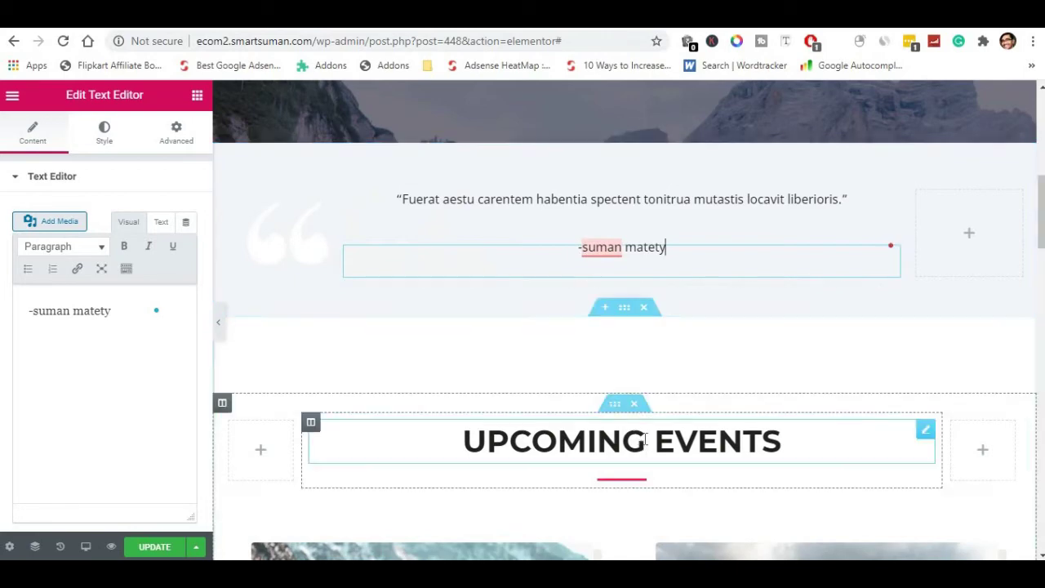
Retitle the UPCOMING EVENTS heading to UPCOMING JOURNEYS.
left_click(646, 441)
scroll(652, 416, "down", 1)
scroll(651, 416, "down", 3)
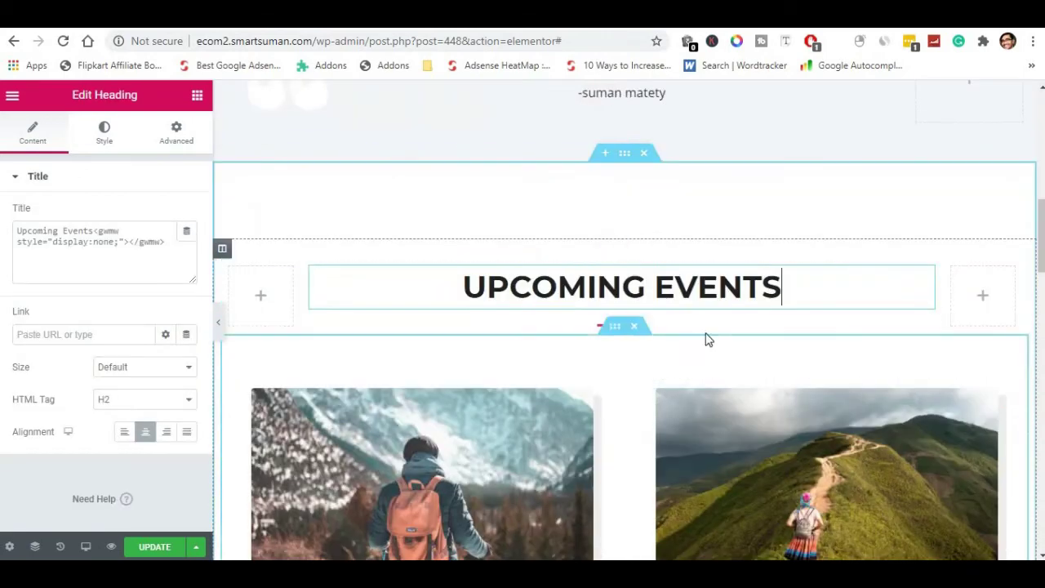
left_click_drag(781, 286, 663, 291)
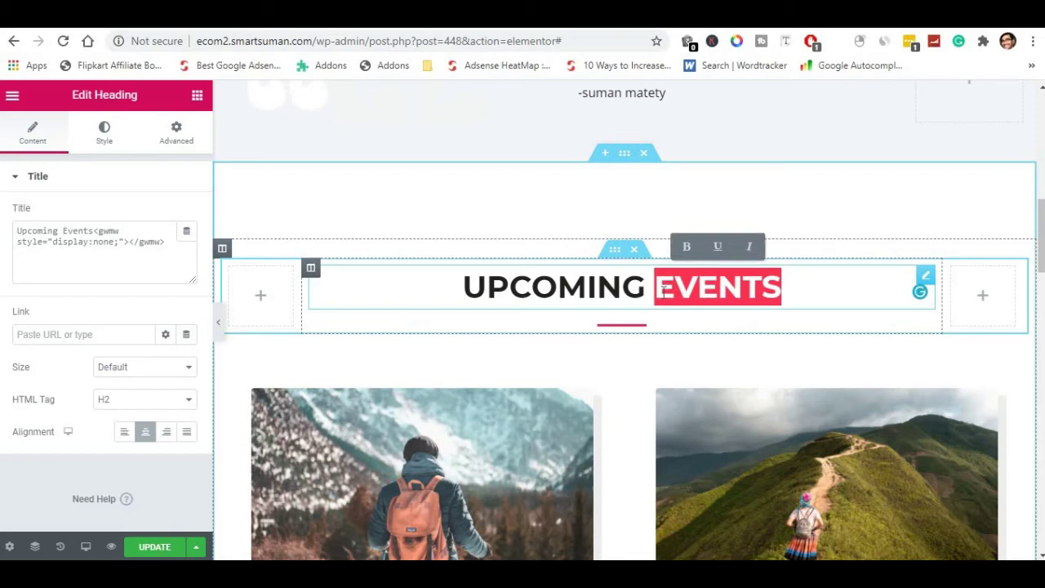
key("Right")
type("JO")
type("NEYS")
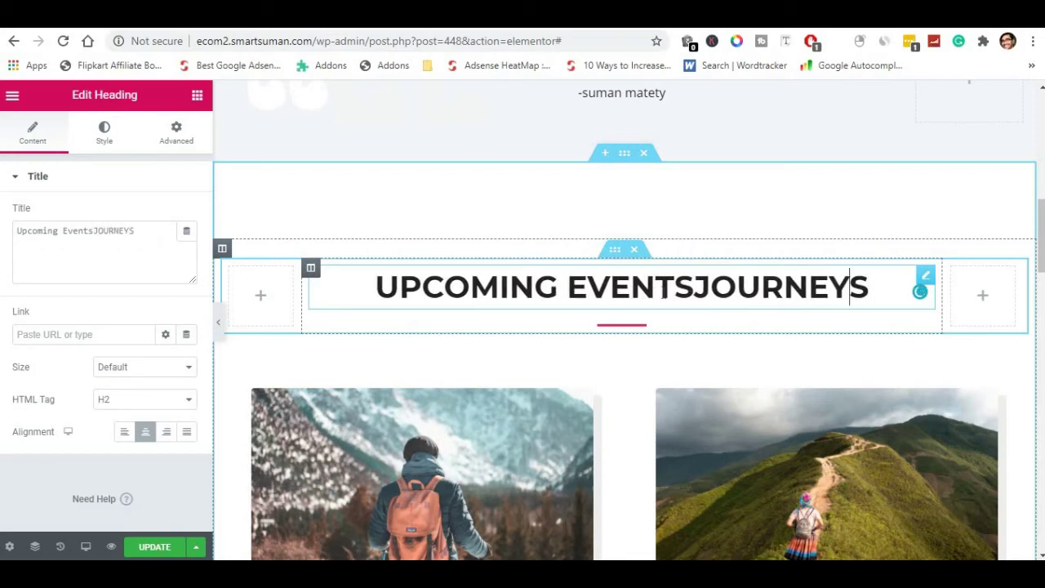
key("BackSpace")
key("BackSpace")
key("BackSpace")
key("BackSpace")
key("BackSpace")
key("BackSpace")
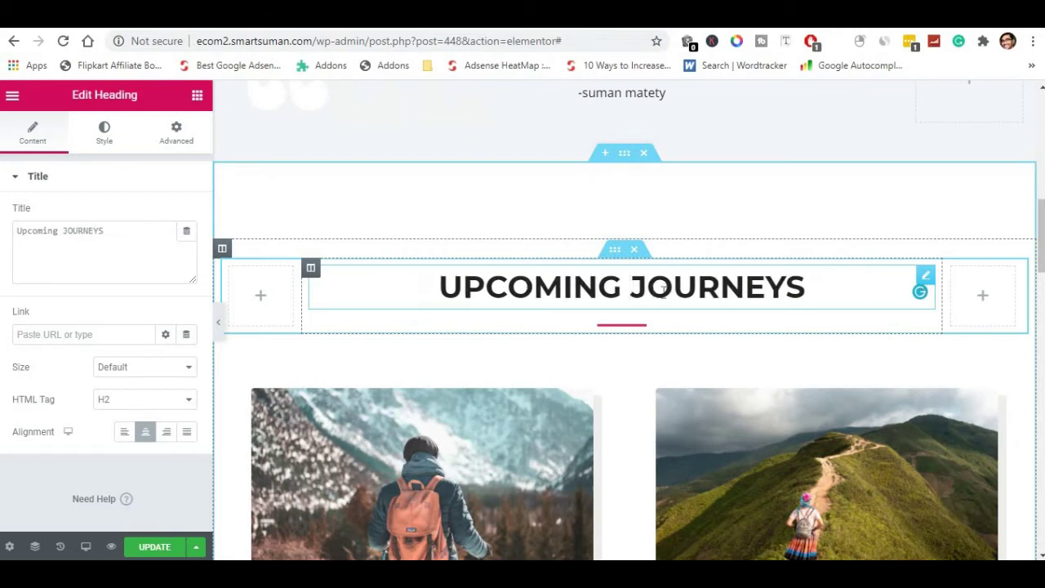
scroll(670, 367, "down", 1)
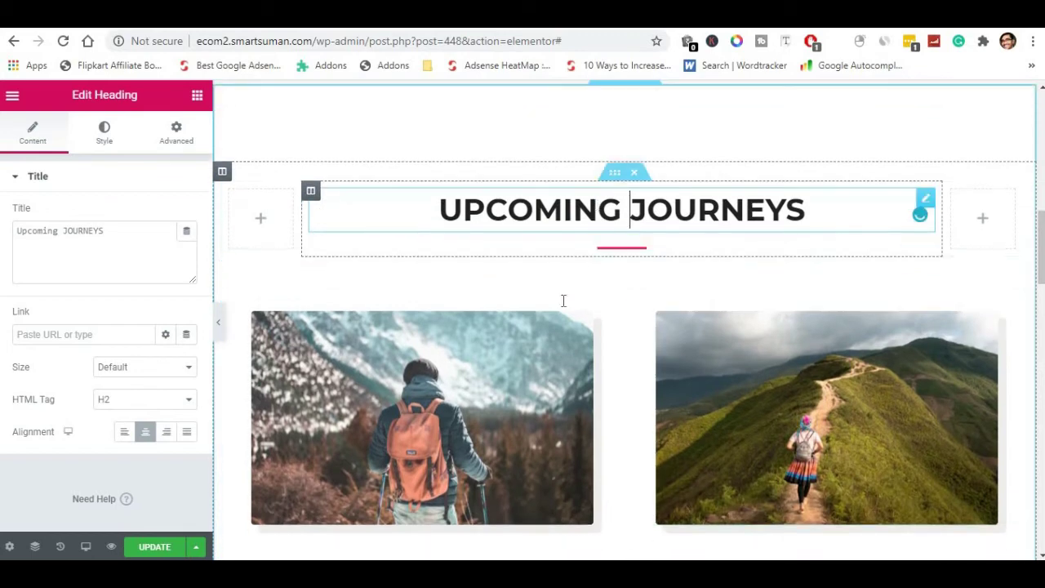
scroll(441, 383, "down", 1)
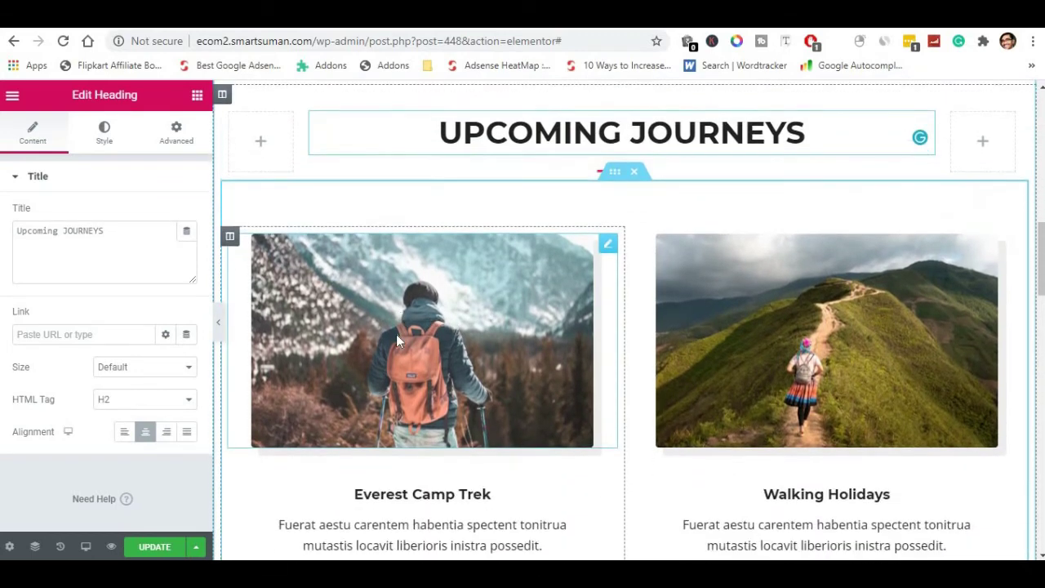
Open the left trek image's media library, then close it leaving the image unchanged.
left_click(278, 262)
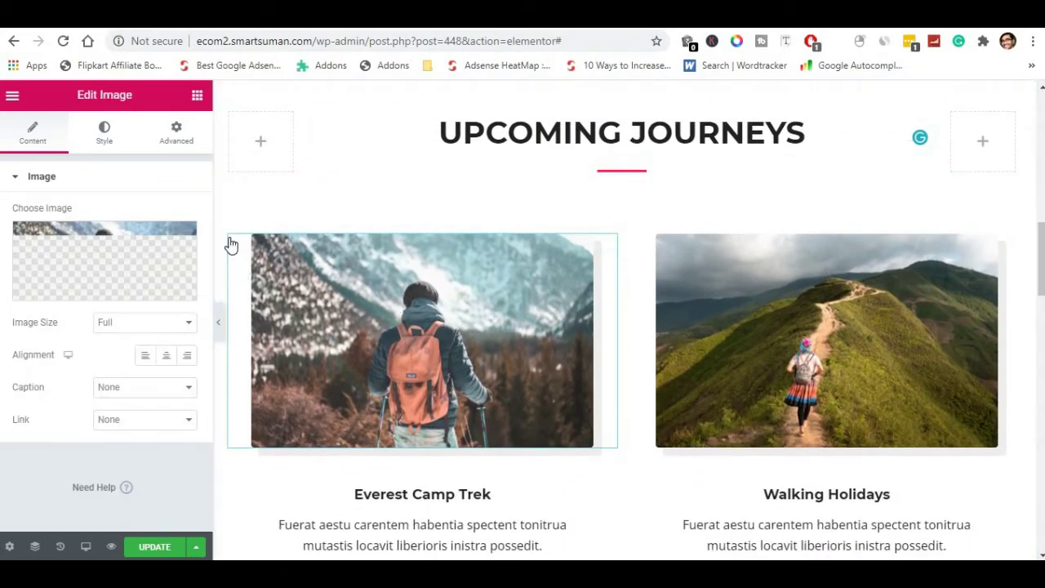
left_click(93, 291)
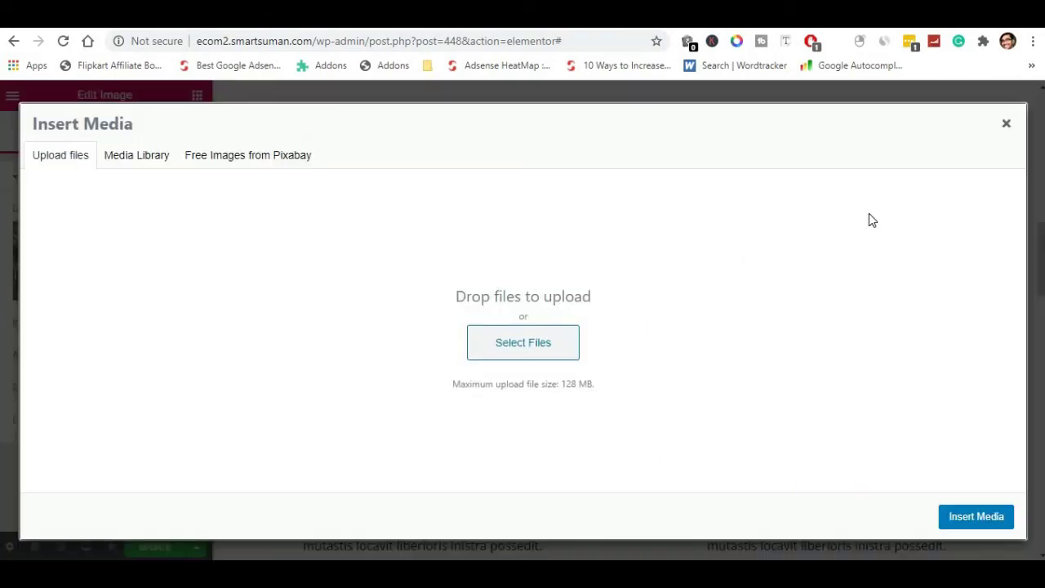
left_click(1007, 126)
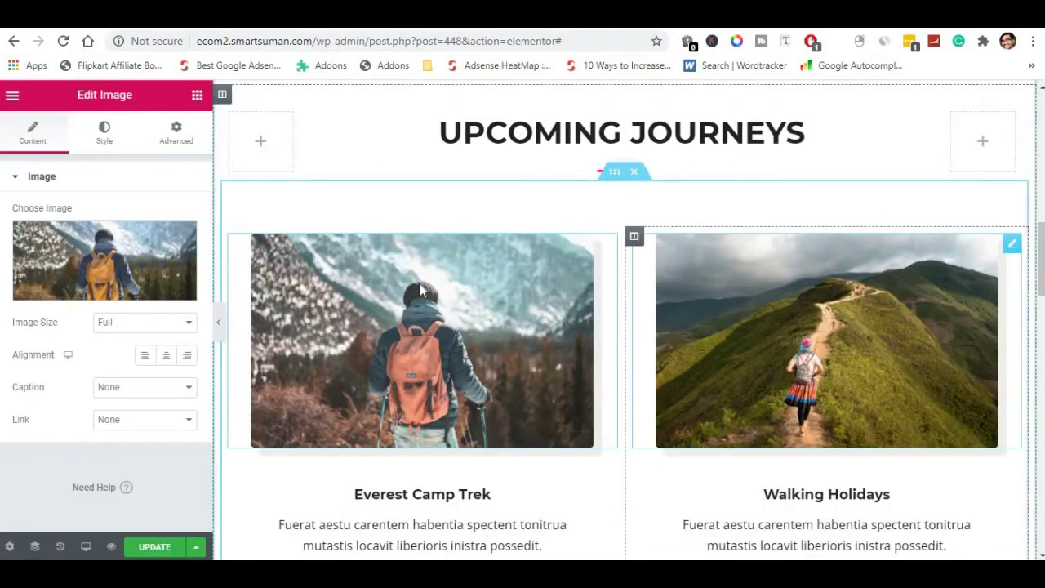
scroll(319, 334, "down", 2)
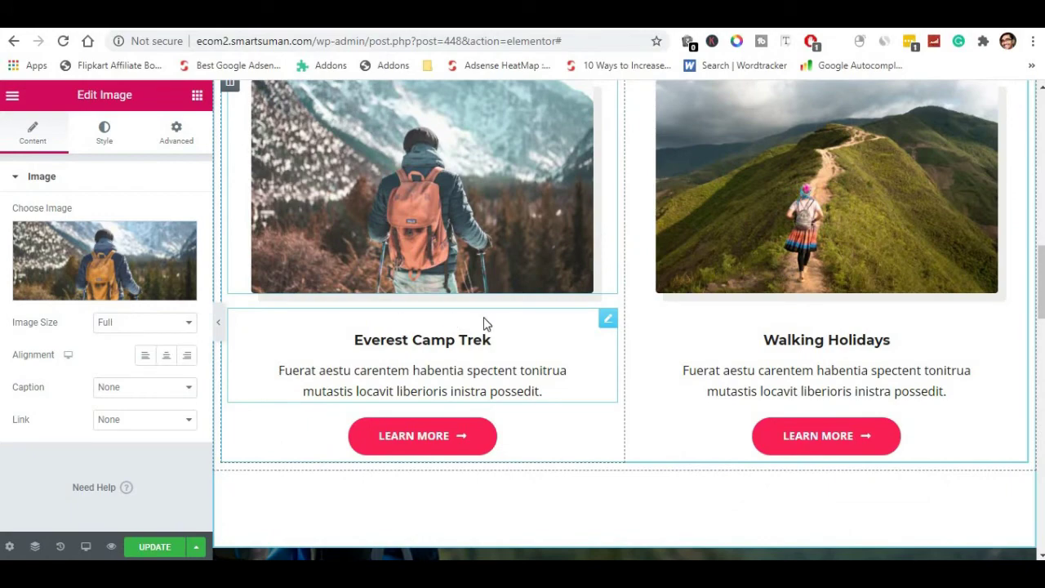
scroll(609, 366, "down", 8)
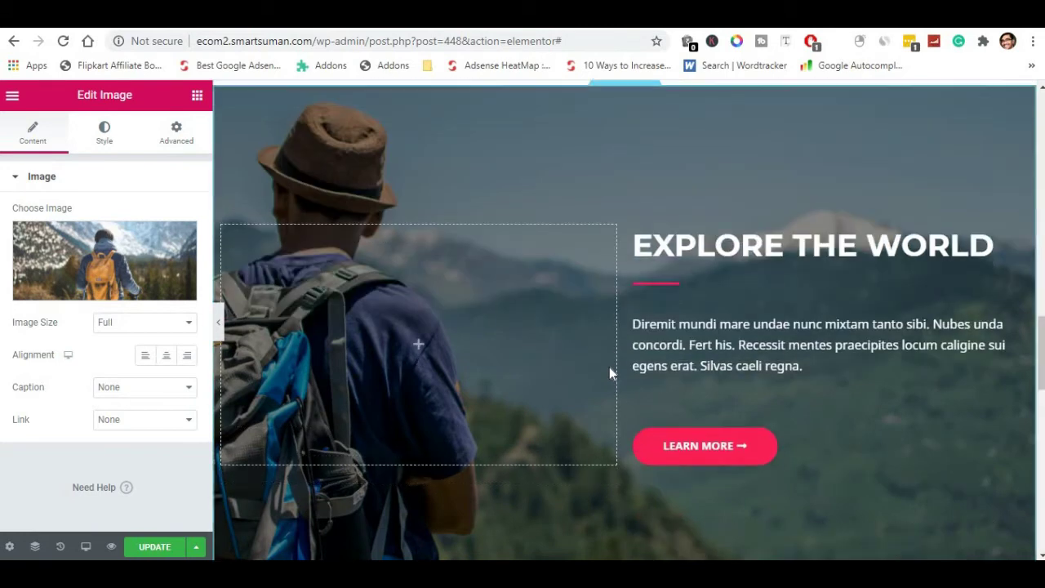
scroll(283, 450, "down", 2)
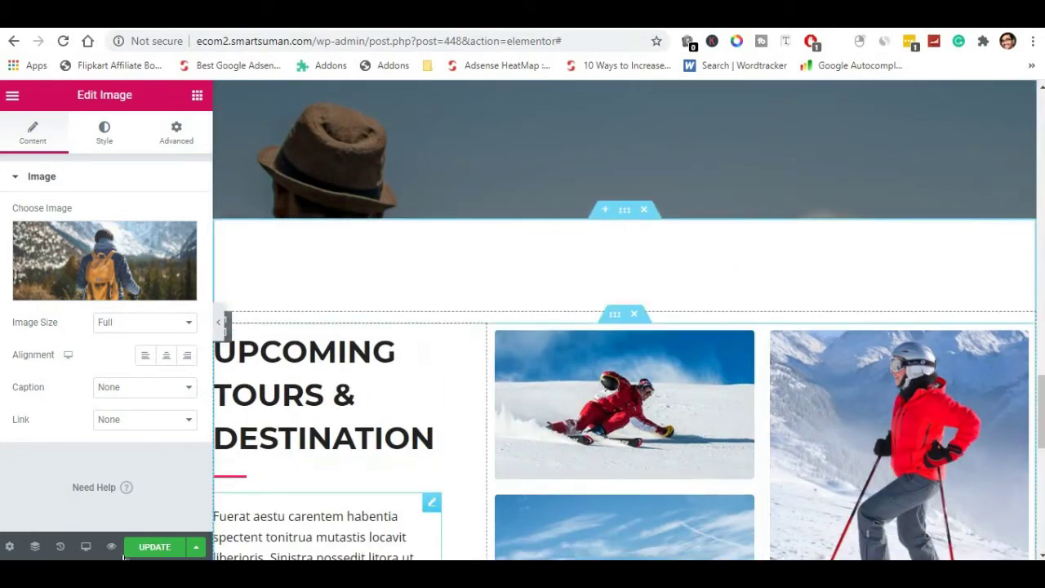
Save the page changes and select the Upcoming Tours & Destination heading for editing.
left_click(148, 548)
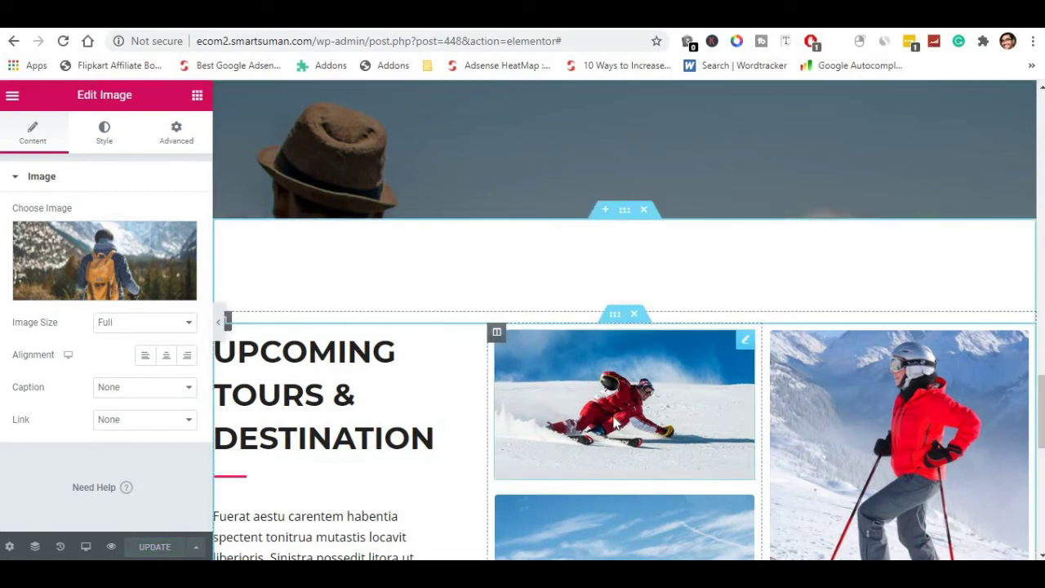
scroll(616, 422, "down", 2)
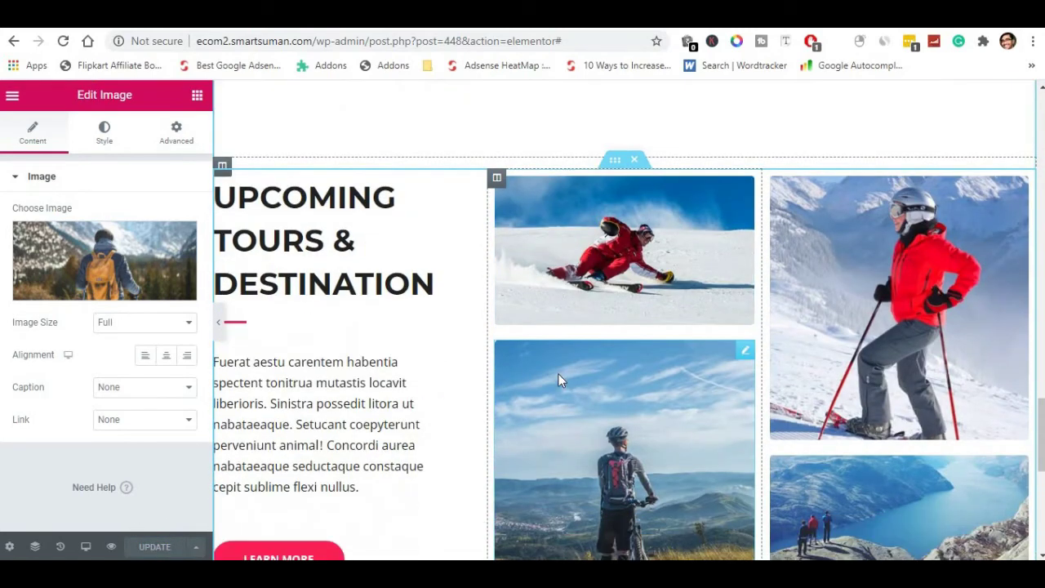
left_click(431, 190)
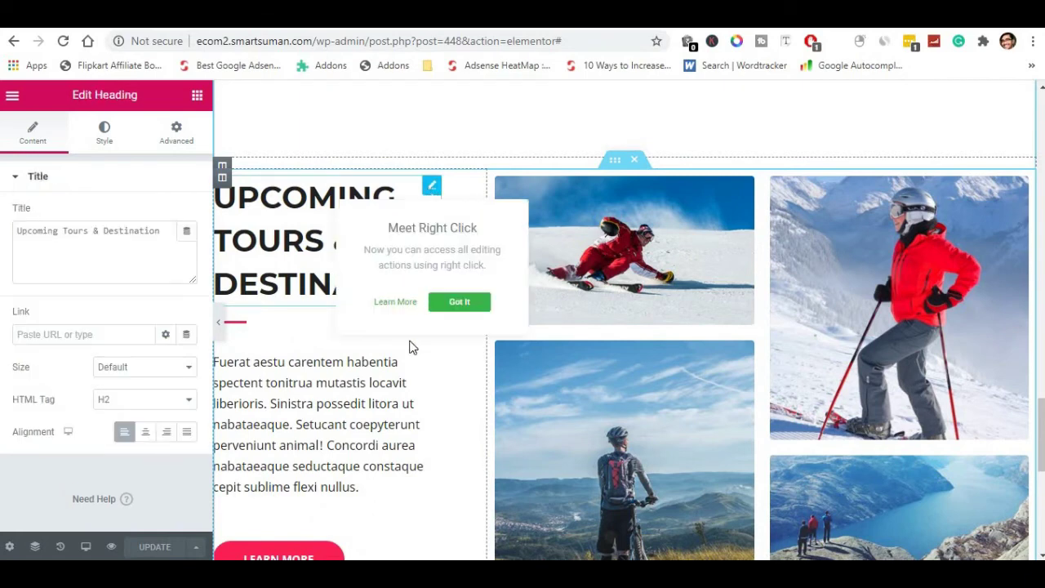
left_click(57, 242)
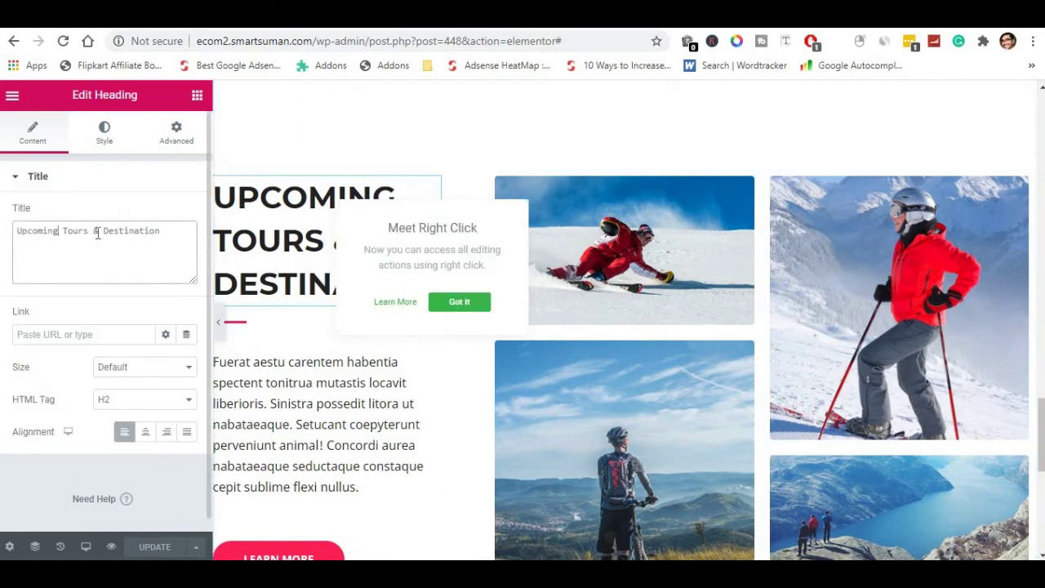
scroll(422, 364, "down", 7)
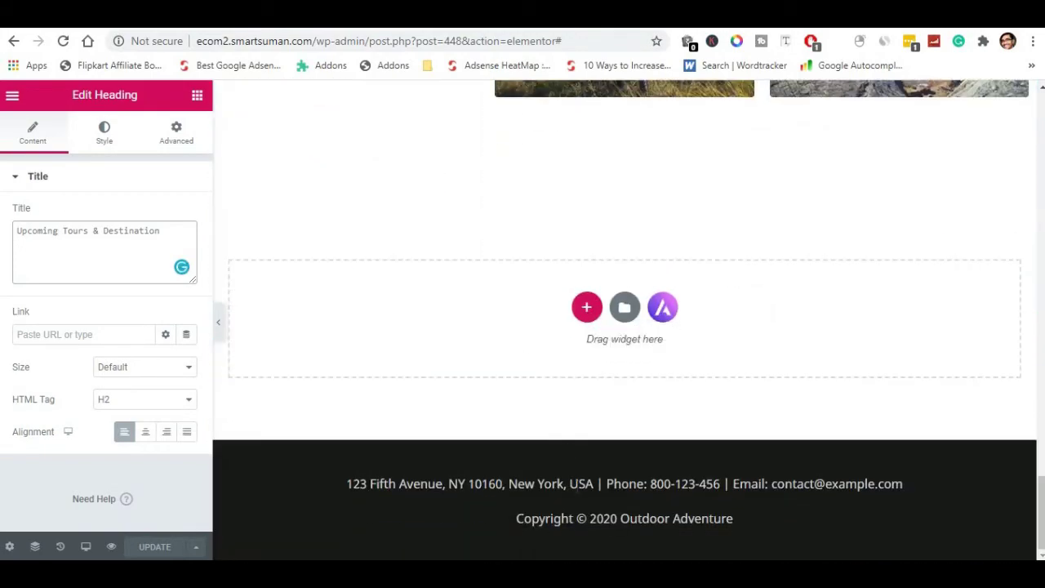
scroll(583, 464, "up", 10)
scroll(622, 238, "up", 1)
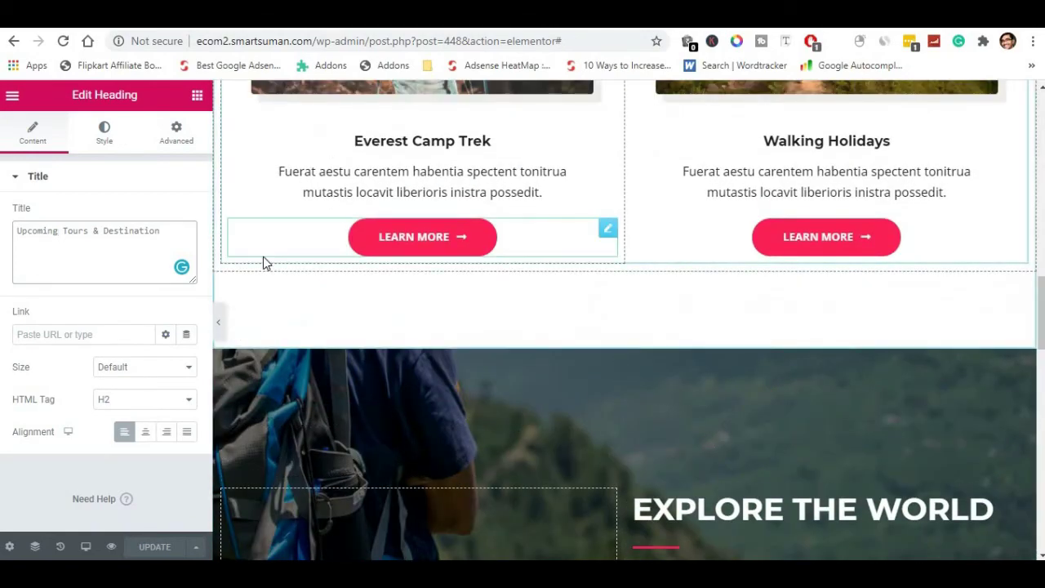
scroll(352, 133, "up", 10)
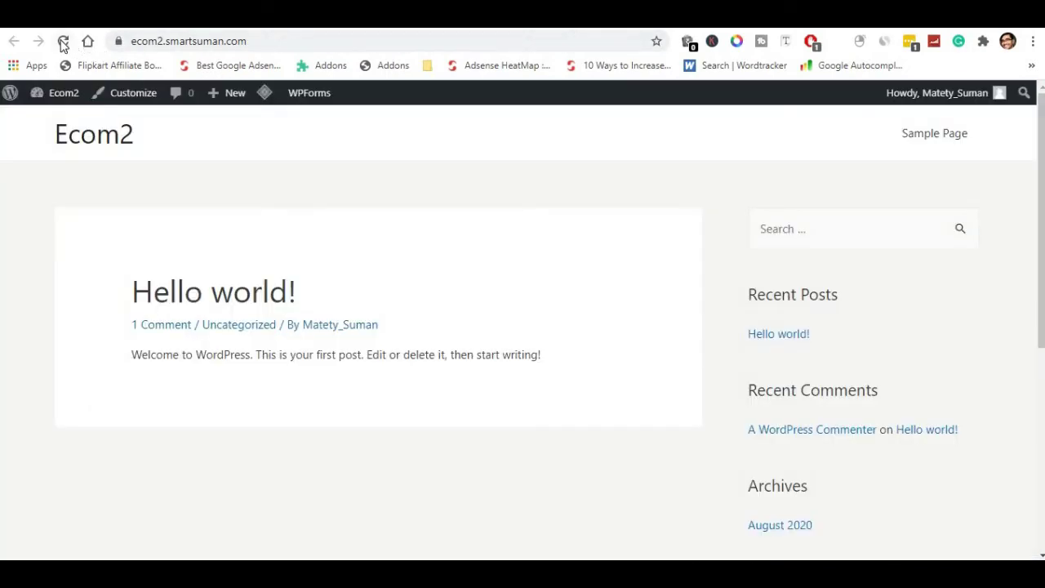
Reload the Outdoor Adventure homepage and open the Customizer for the Ecom2 site.
left_click(65, 41)
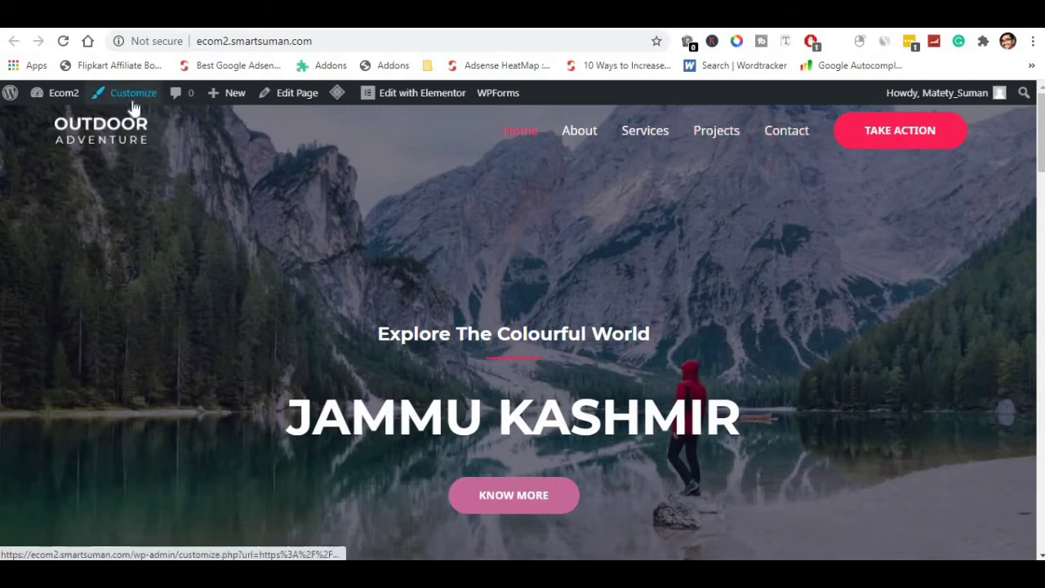
left_click(133, 106)
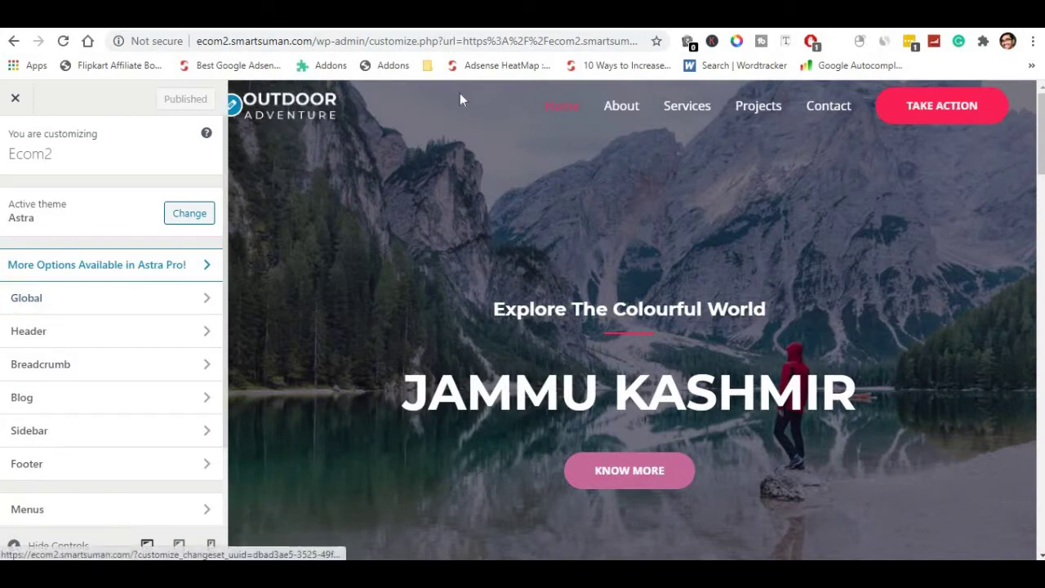
Browse the Media Library for a new header logo, then close the picker without choosing one.
left_click(235, 106)
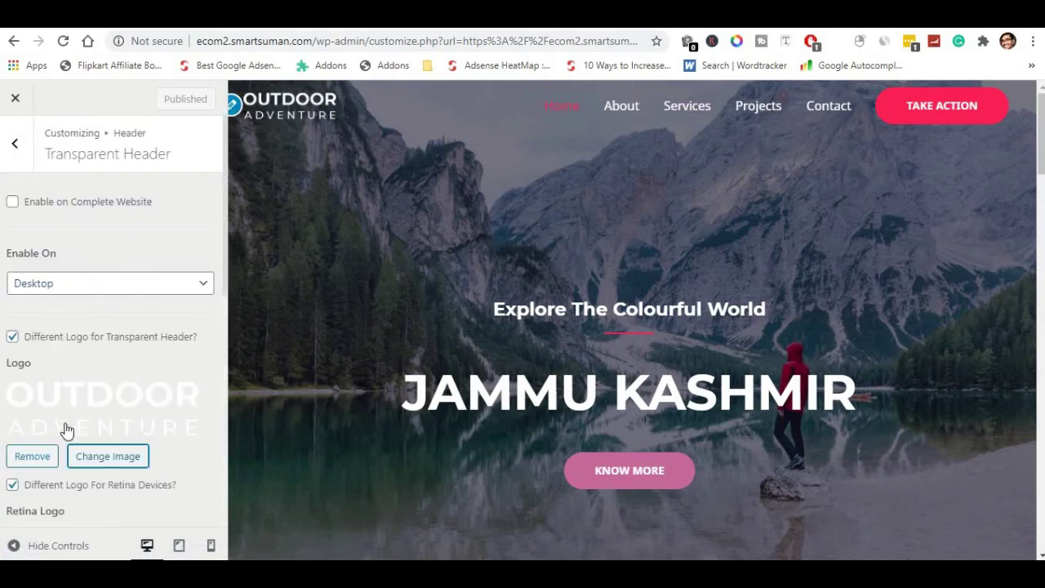
scroll(104, 404, "down", 2)
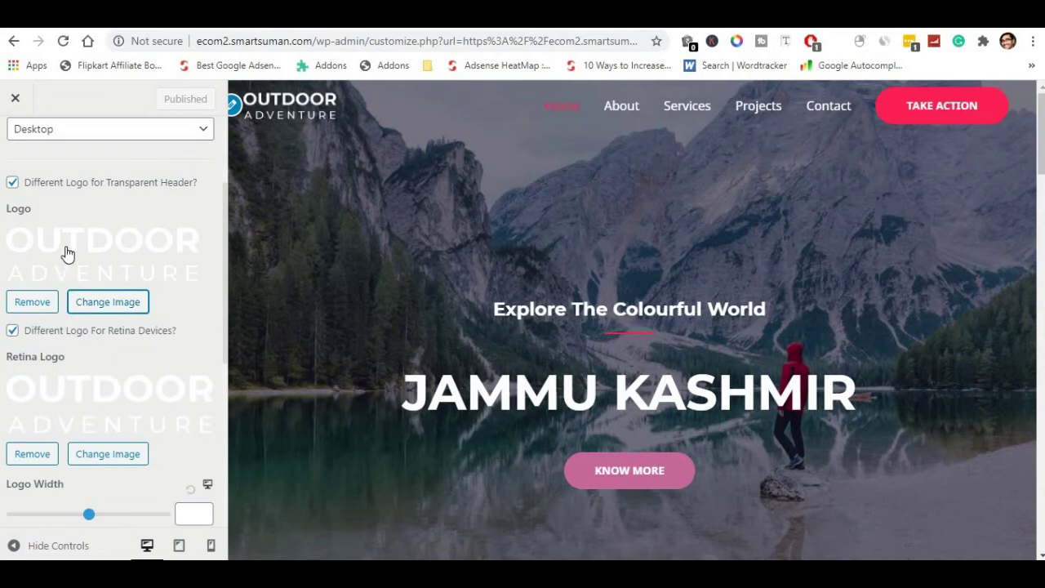
left_click(103, 303)
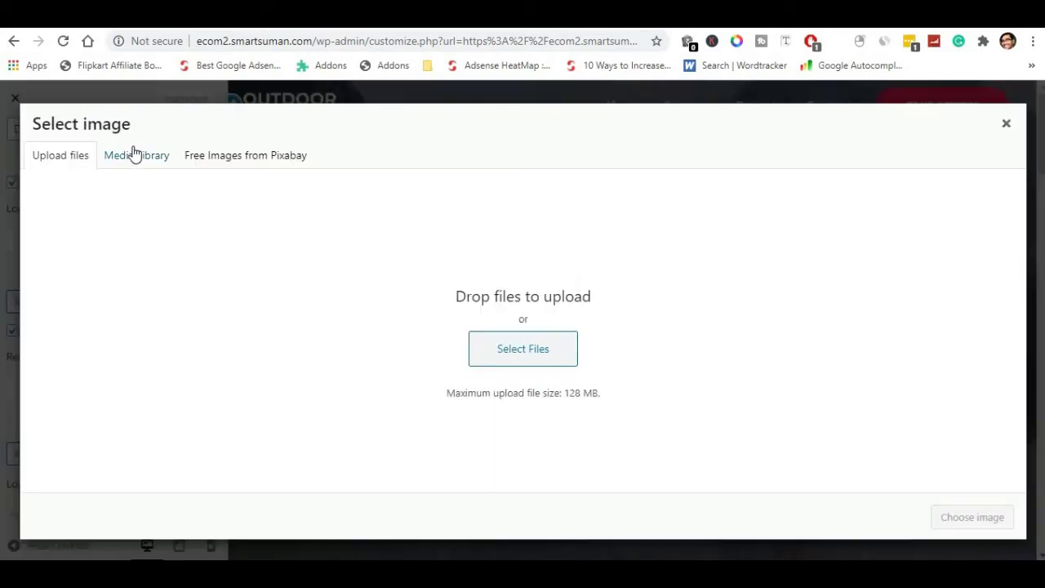
left_click(134, 154)
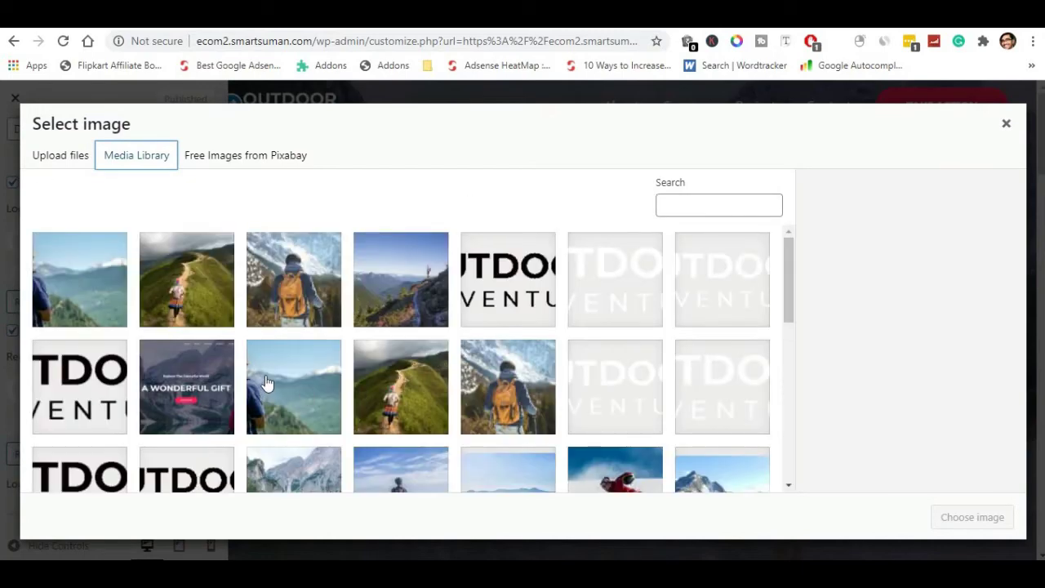
scroll(266, 382, "down", 10)
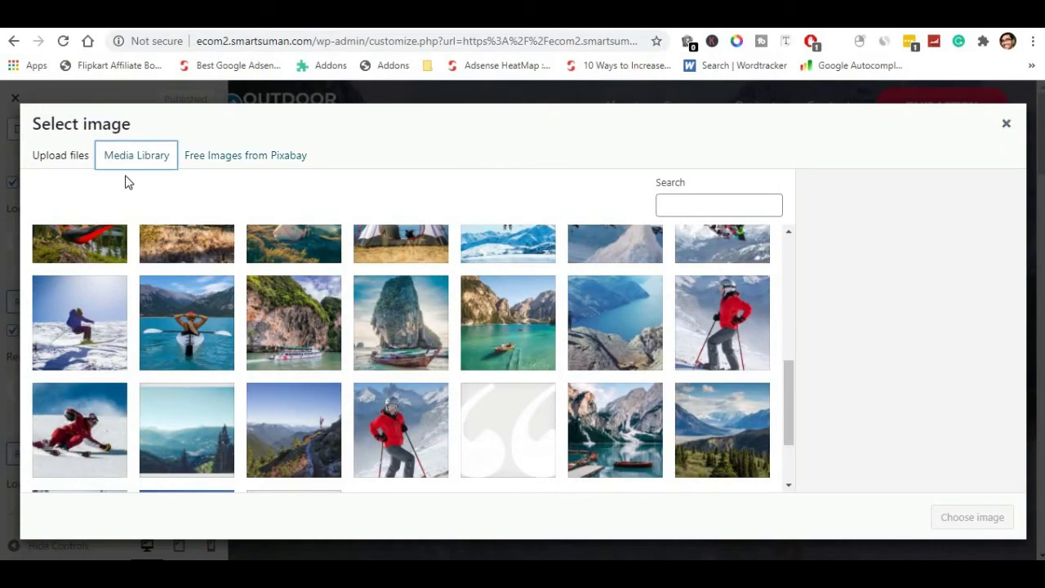
left_click(52, 161)
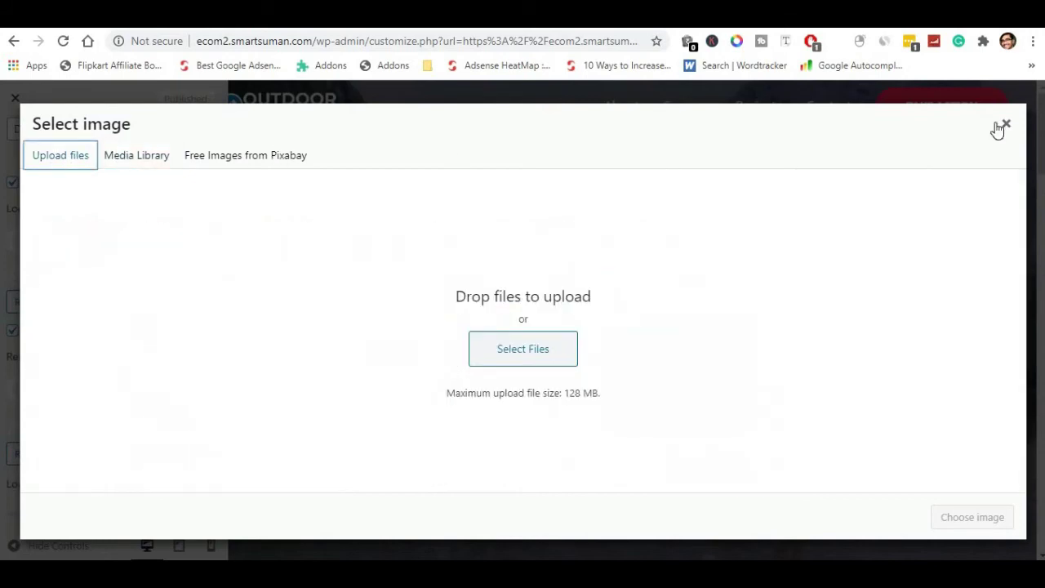
left_click(1007, 125)
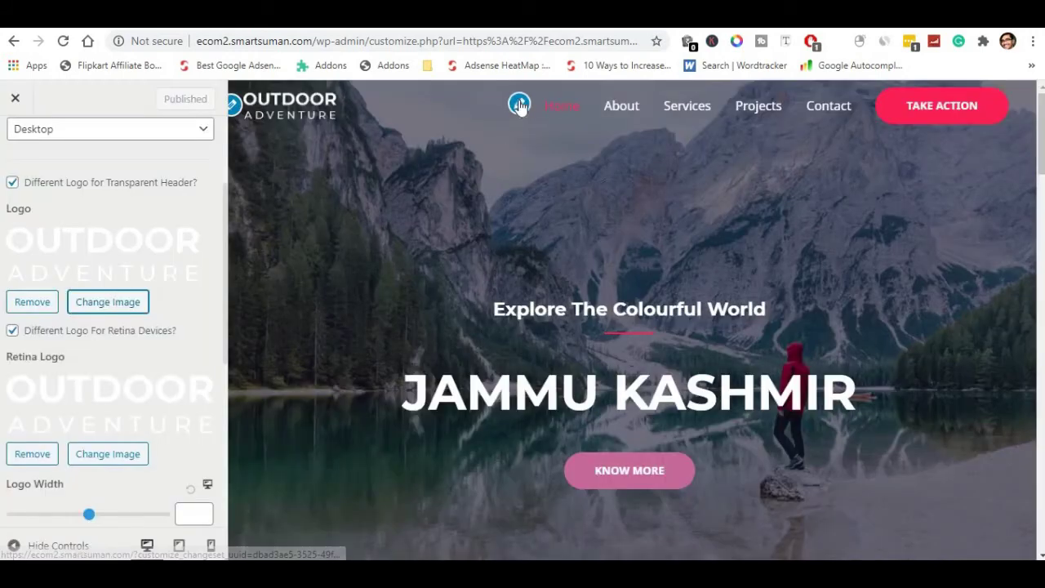
Review the header's Primary Menu settings, then close the Customizer without saving.
left_click(563, 107)
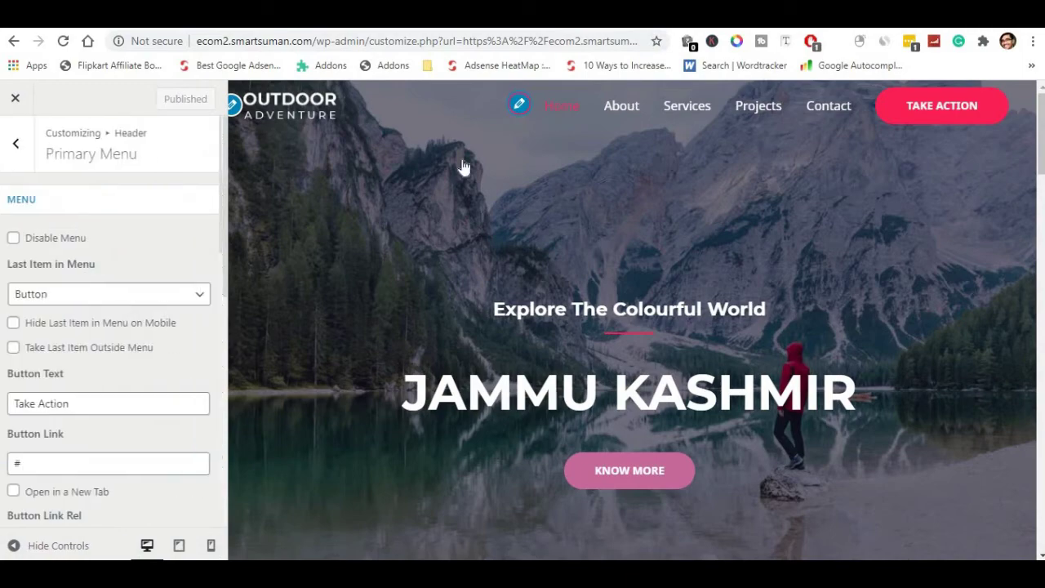
scroll(367, 278, "down", 2)
scroll(468, 287, "up", 2)
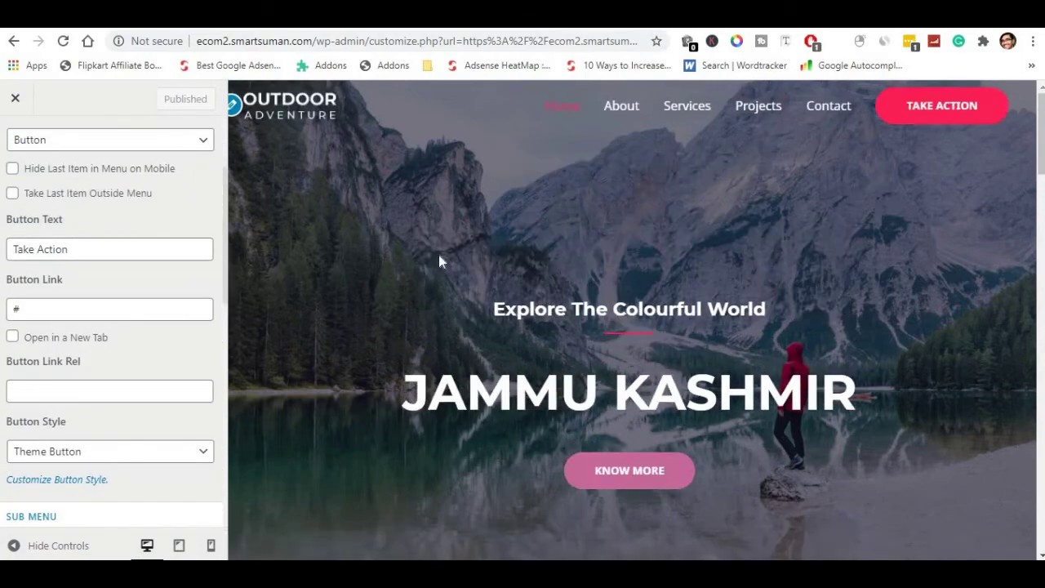
left_click(16, 99)
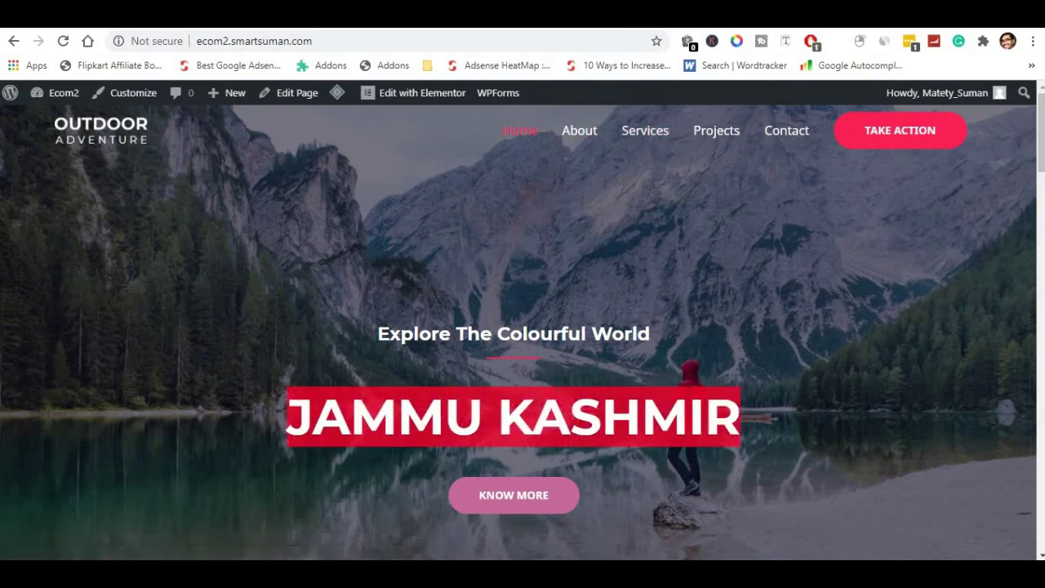
Scroll the homepage and select the quote's author line text.
scroll(726, 254, "down", 8)
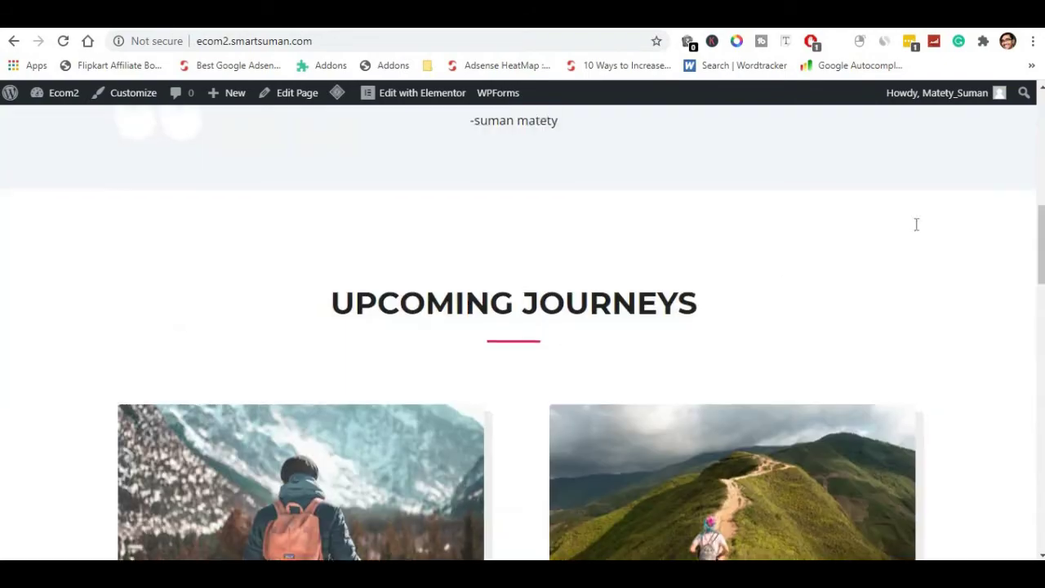
scroll(653, 269, "up", 2)
left_click_drag(477, 273, 569, 277)
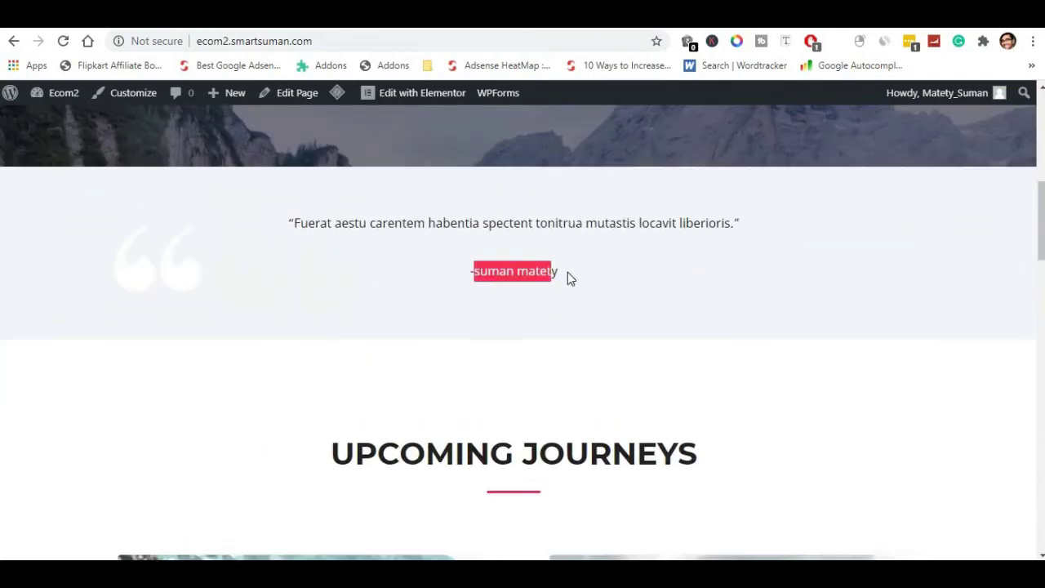
scroll(588, 291, "up", 6)
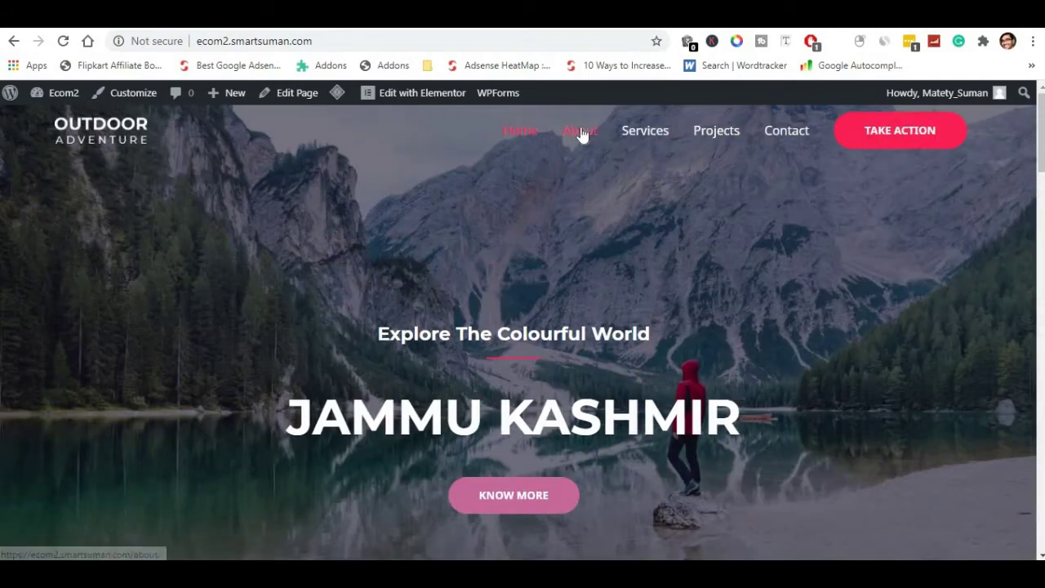
Open the About page and scroll through Who We Are, Our Mission and Core Values.
left_click(581, 135)
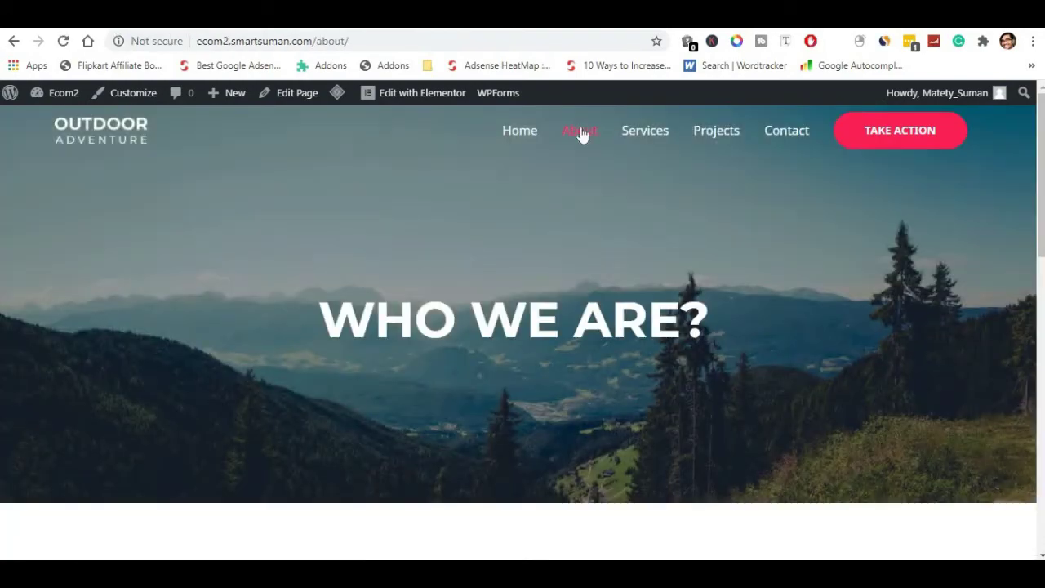
scroll(611, 190, "down", 4)
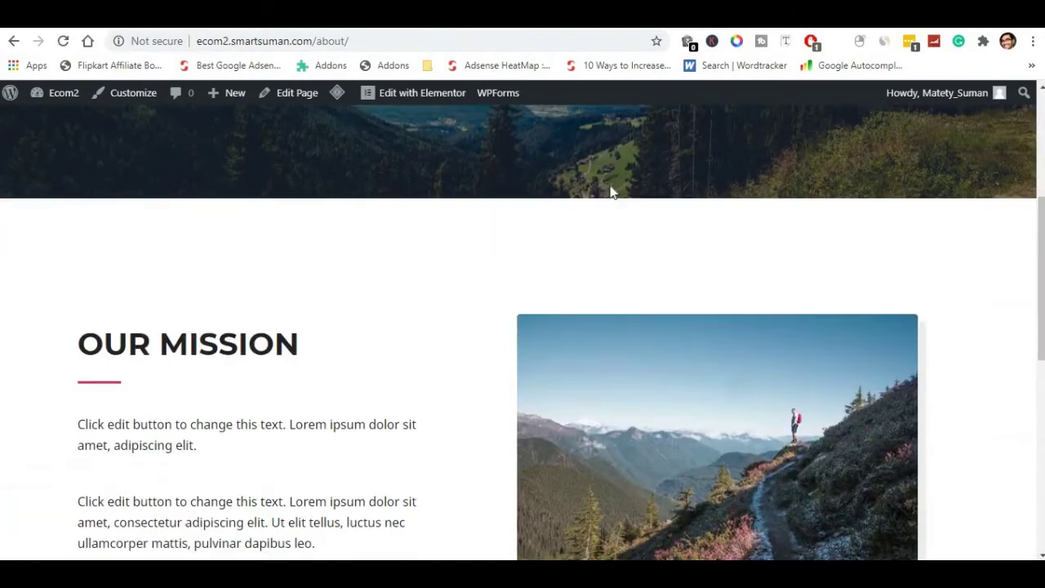
scroll(465, 122, "up", 4)
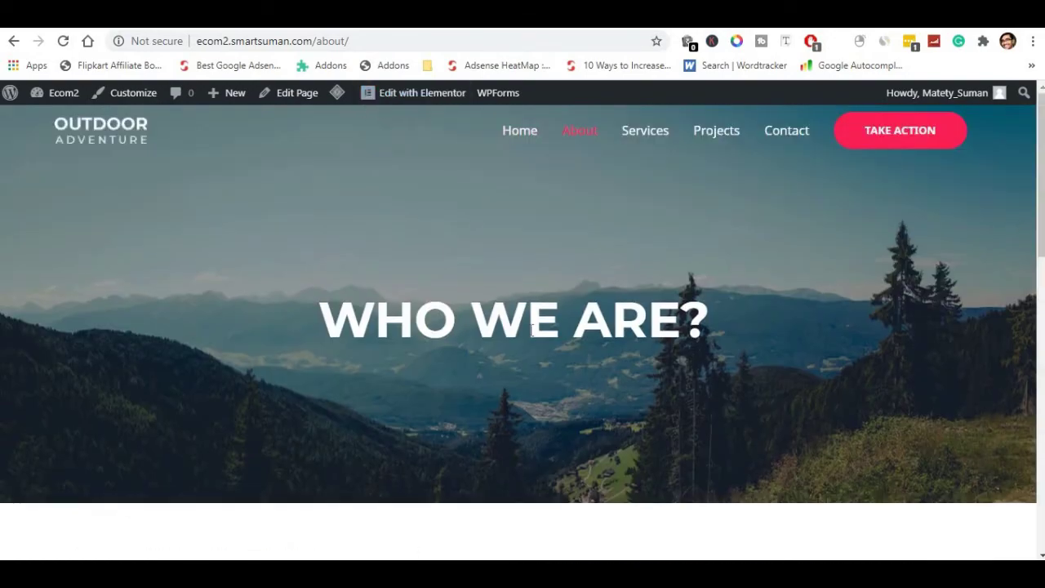
scroll(529, 330, "down", 8)
scroll(529, 330, "down", 2)
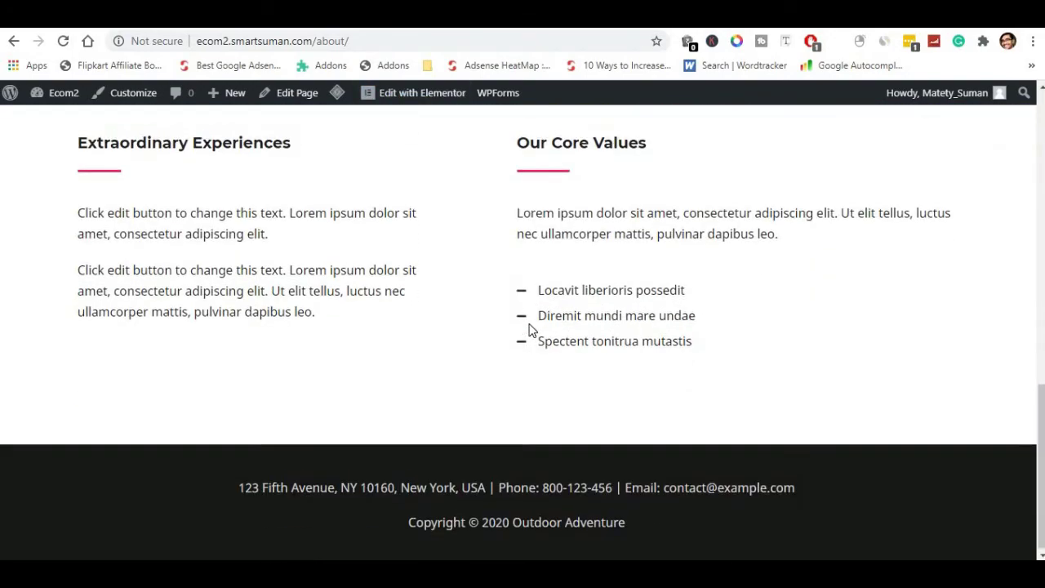
scroll(599, 219, "up", 10)
left_click(410, 95)
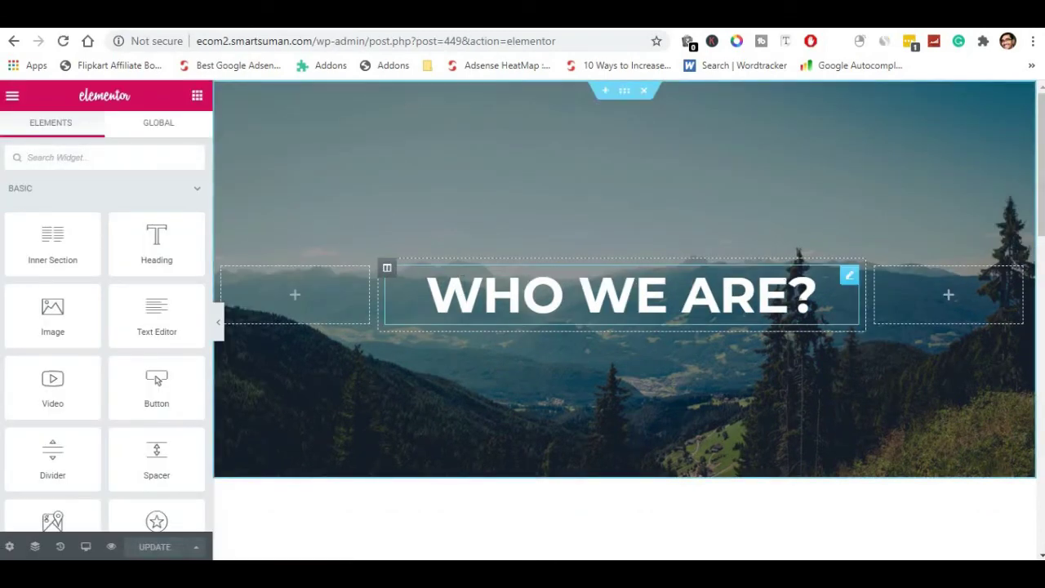
left_click(818, 295)
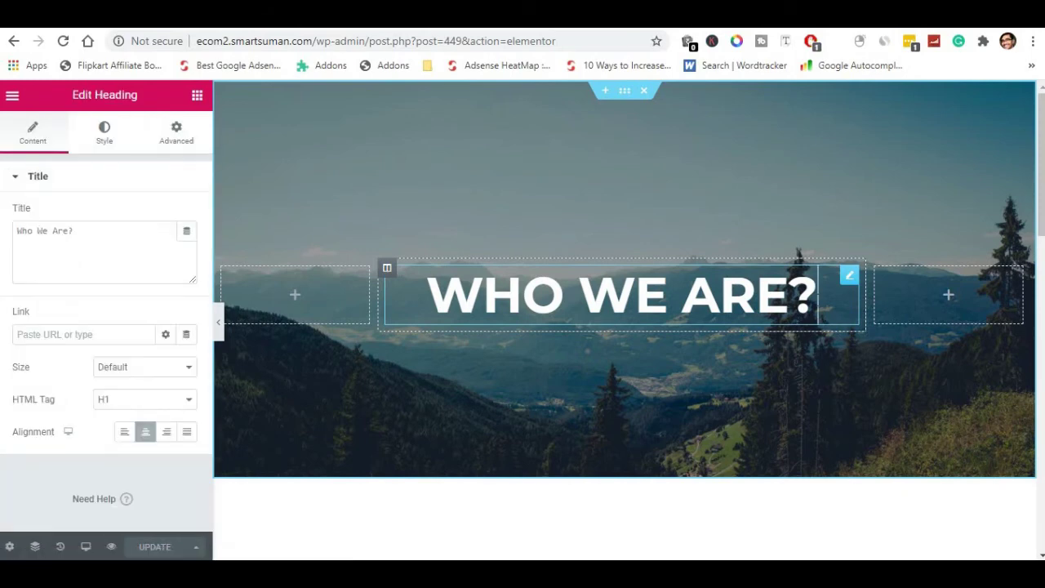
left_click_drag(816, 296, 431, 302)
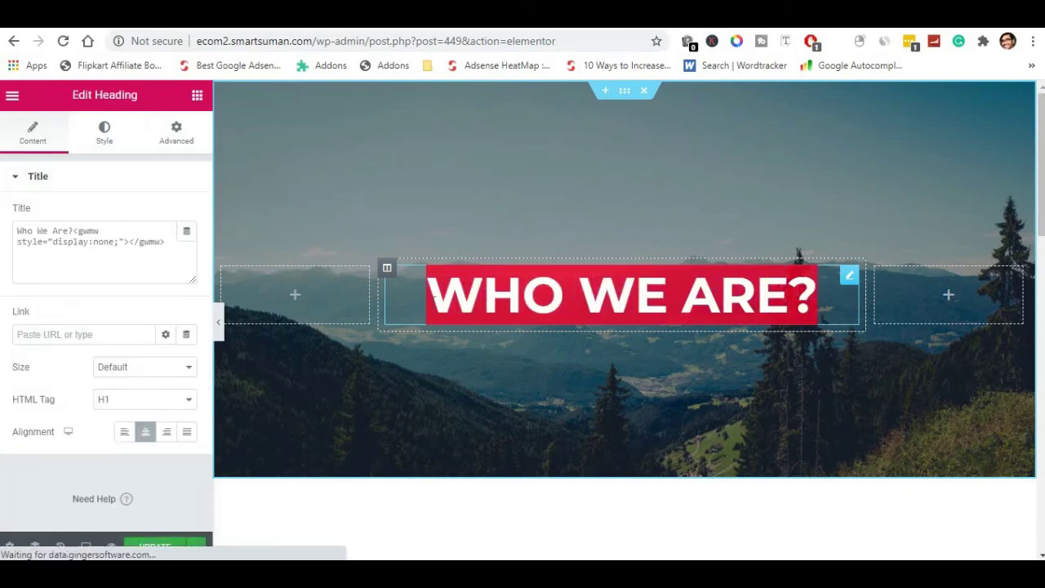
type("ABO")
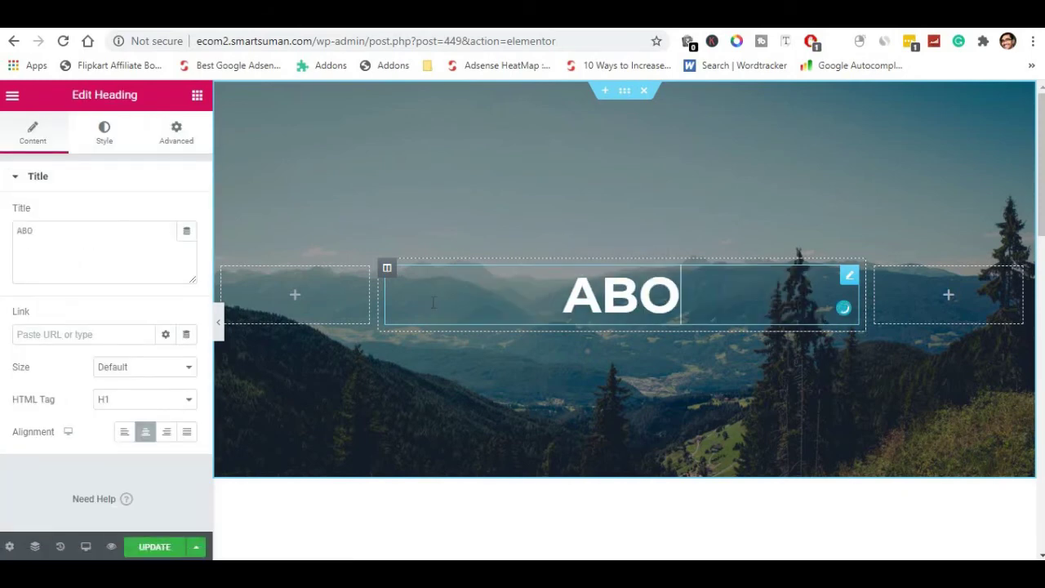
type("UT US")
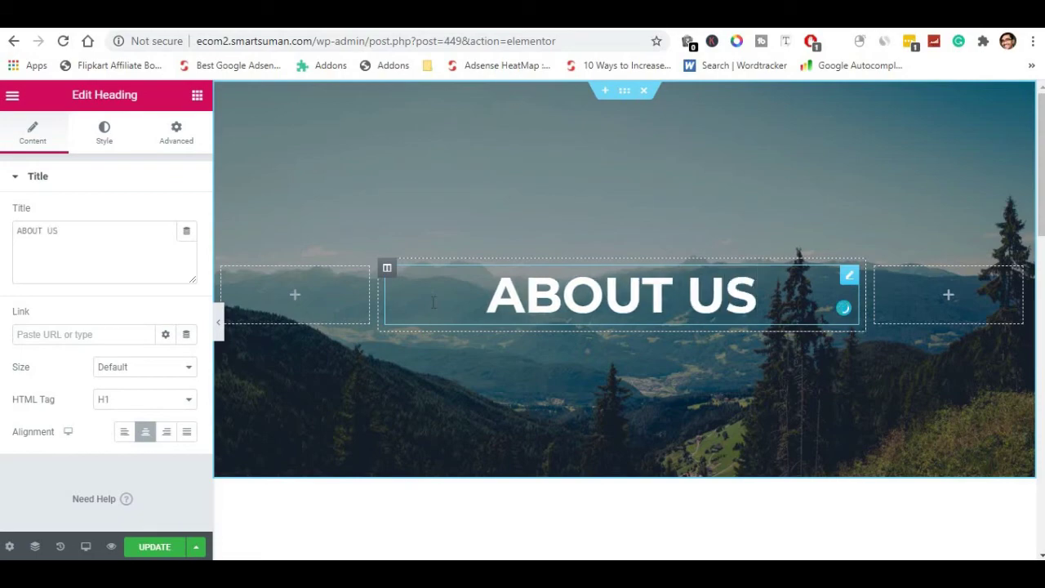
scroll(571, 384, "down", 6)
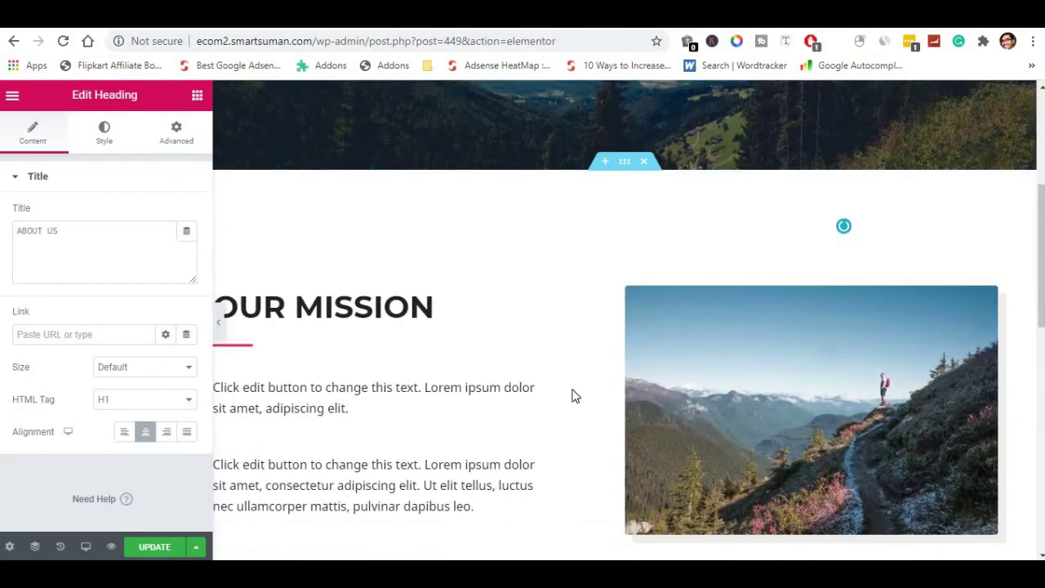
left_click(769, 294)
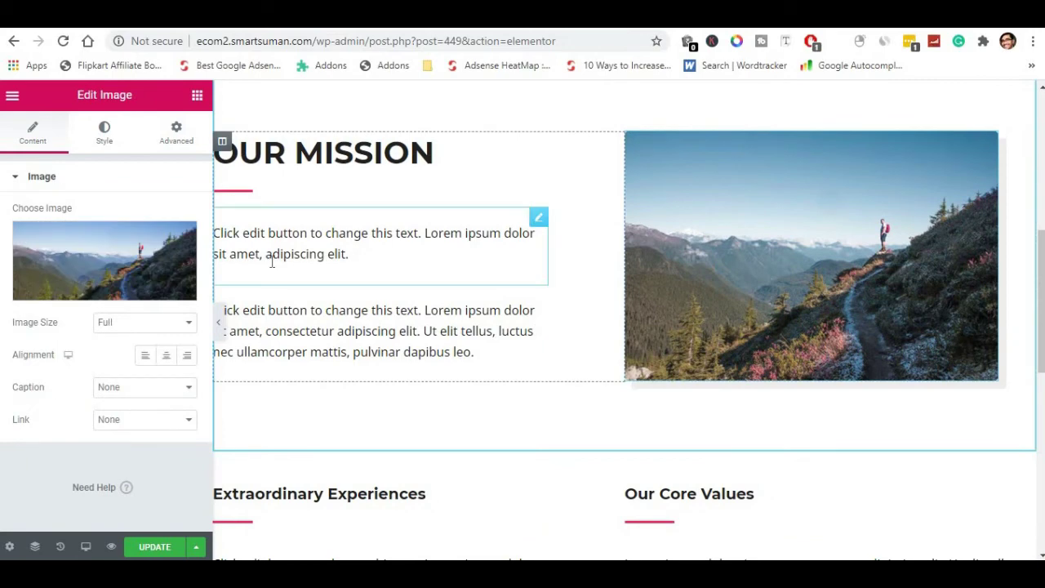
left_click(320, 242)
left_click_drag(214, 233, 323, 254)
left_click(302, 327)
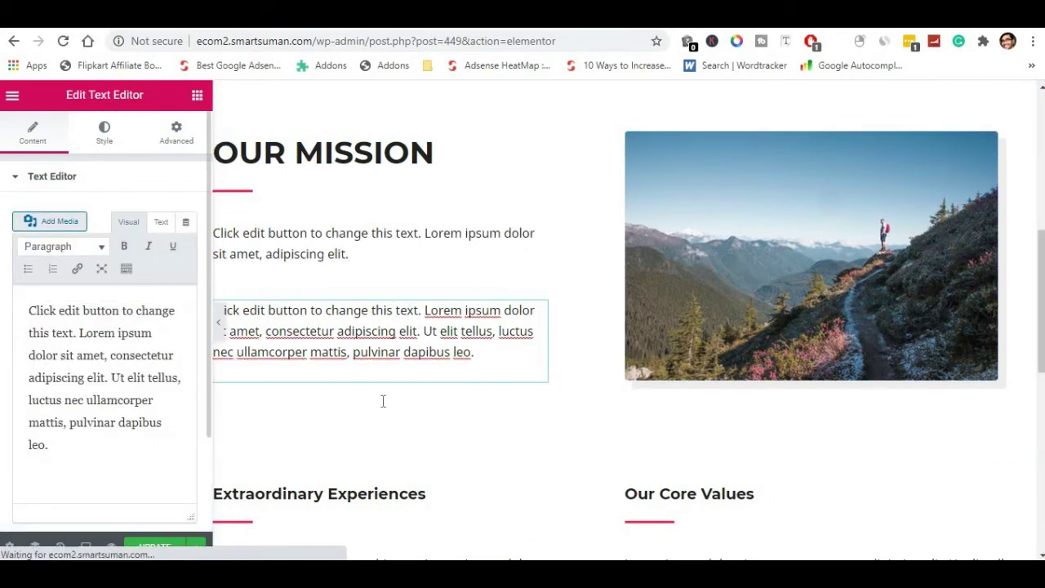
scroll(469, 391, "down", 5)
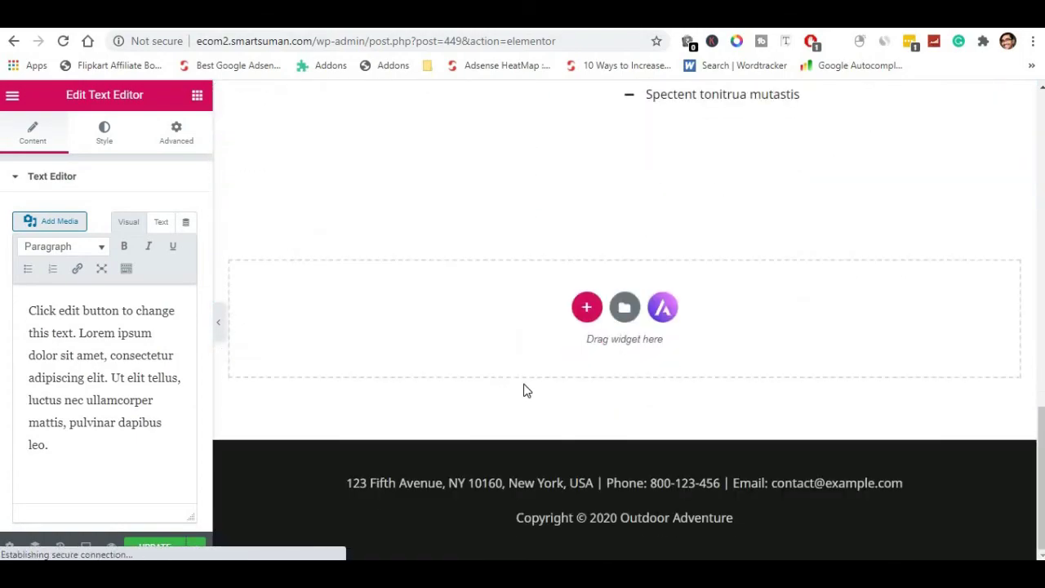
scroll(526, 390, "up", 2)
scroll(526, 390, "up", 1)
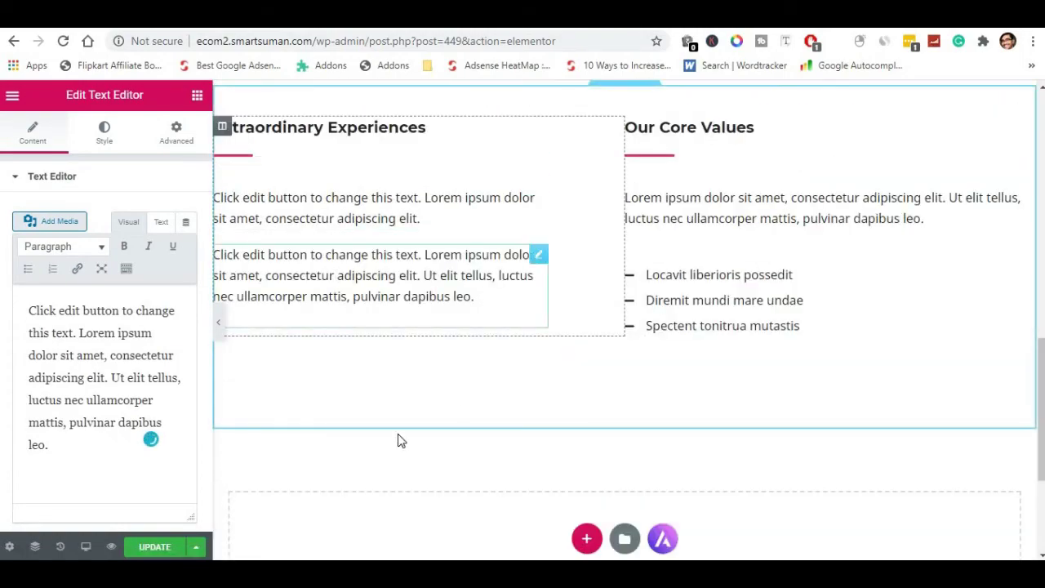
scroll(483, 438, "down", 2)
Add a one-column section at the page bottom and drop in a Google Maps widget found by searching 'MAP'.
left_click(581, 386)
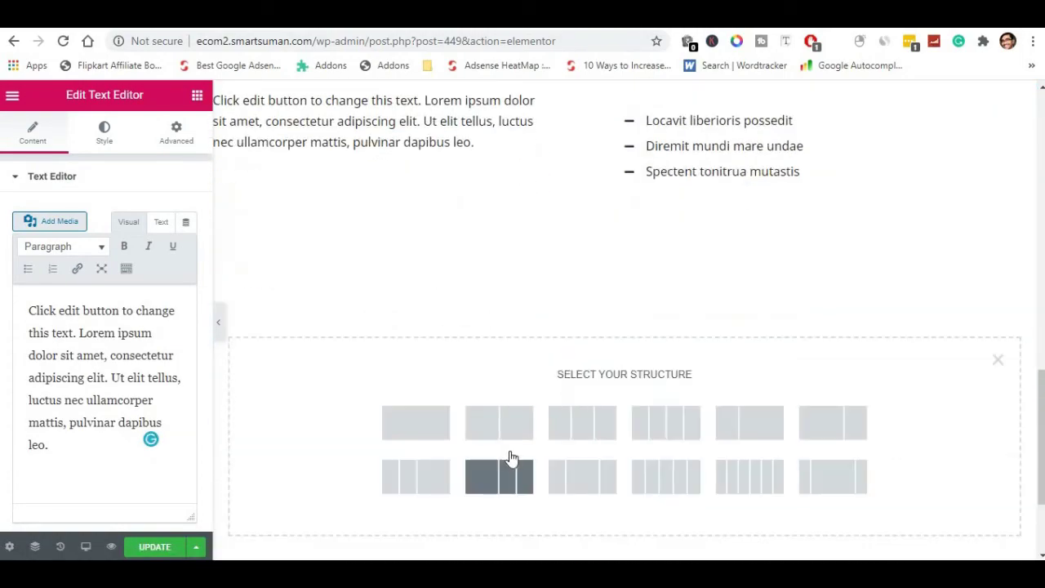
left_click(450, 419)
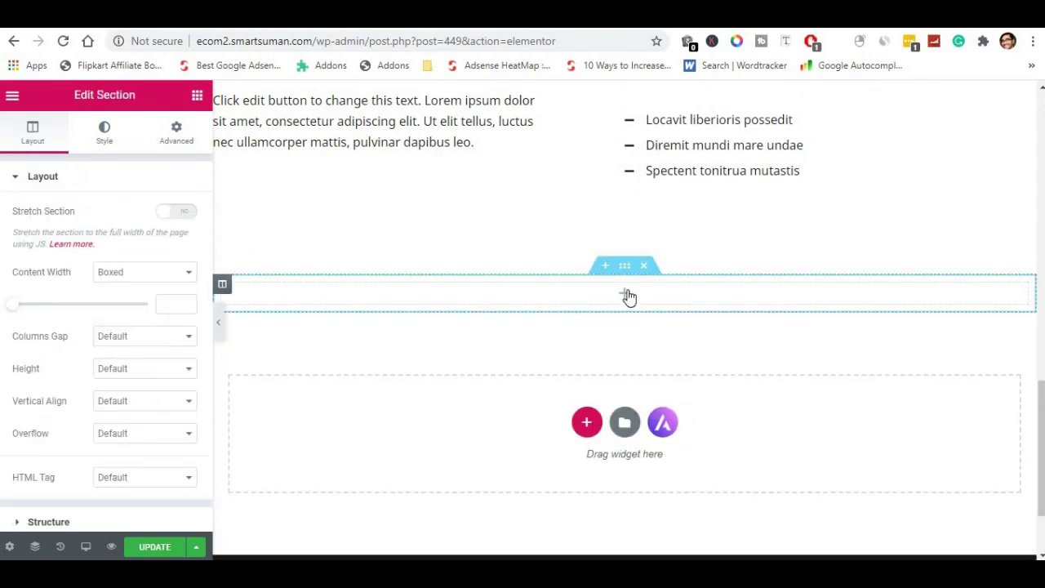
left_click(197, 94)
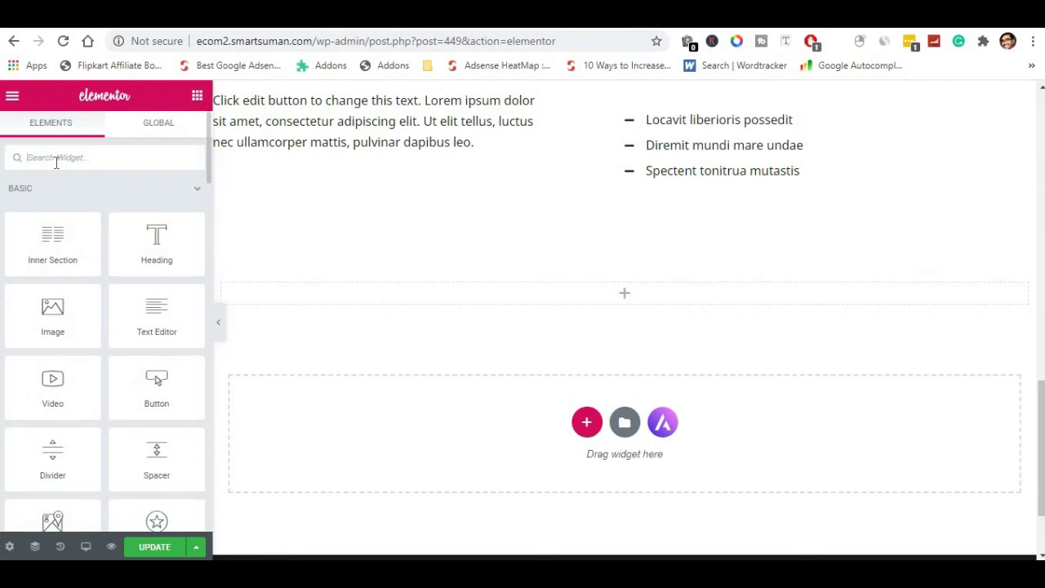
type("MAC")
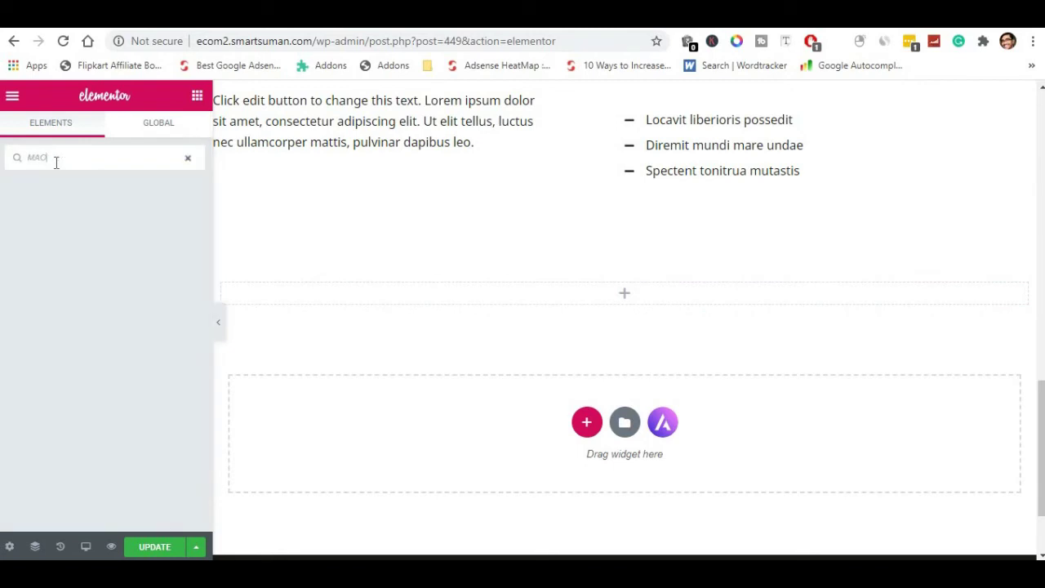
key("BackSpace")
type("P")
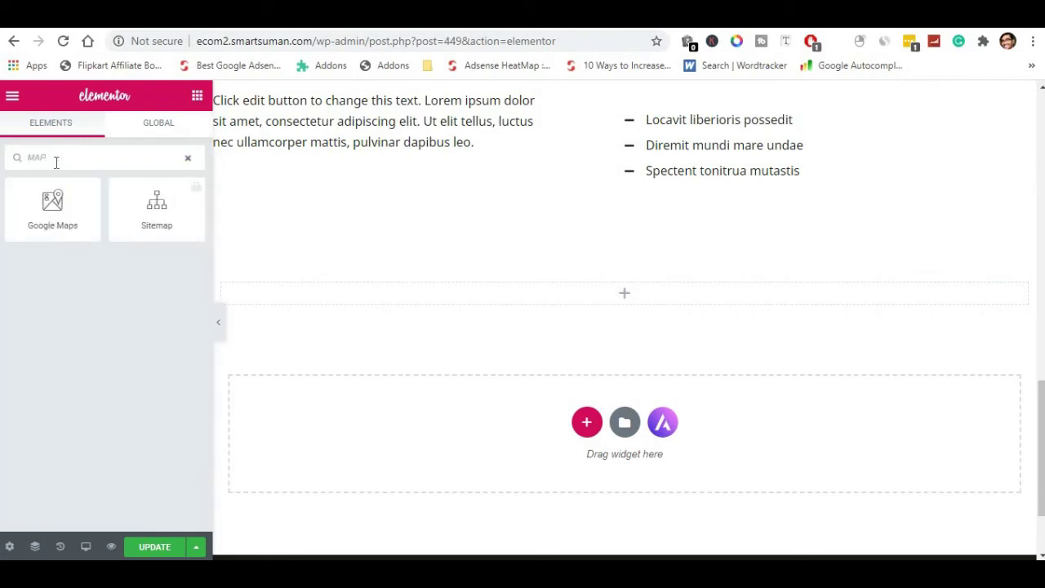
left_click_drag(52, 204, 594, 296)
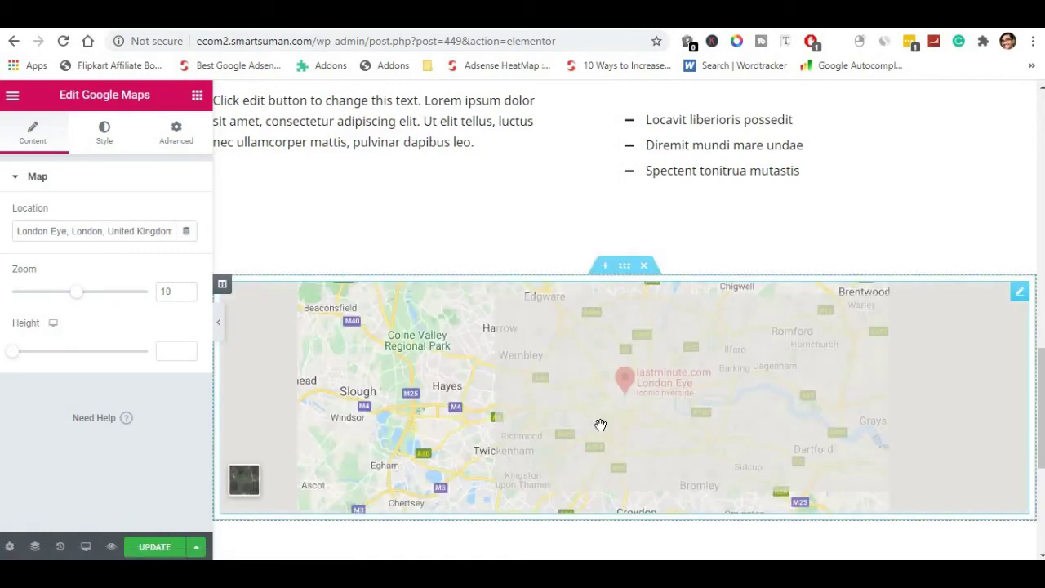
Set the London Eye map's height to 414 and zoom to 12.
scroll(612, 365, "down", 3)
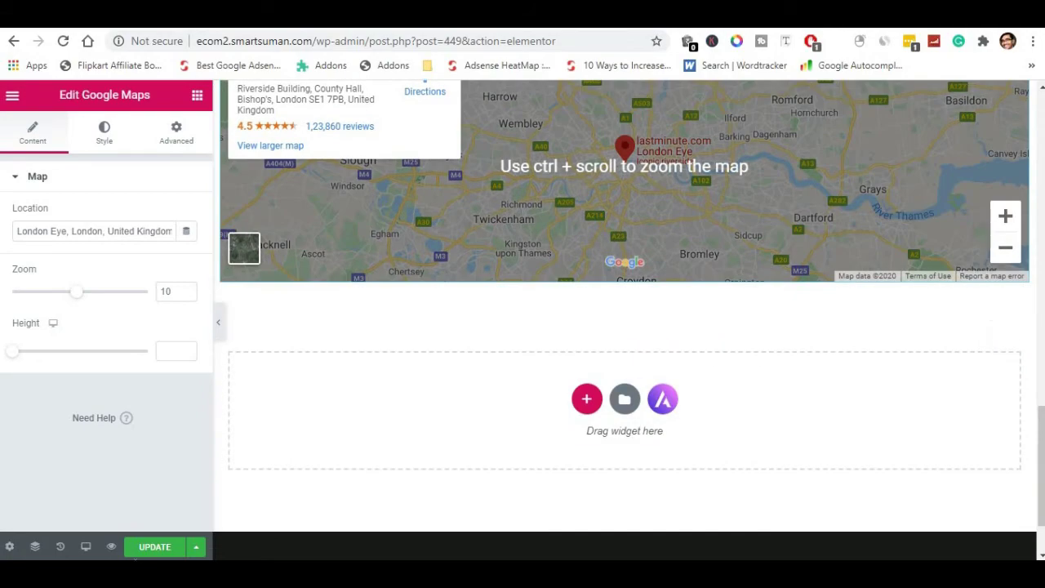
scroll(389, 298, "up", 2)
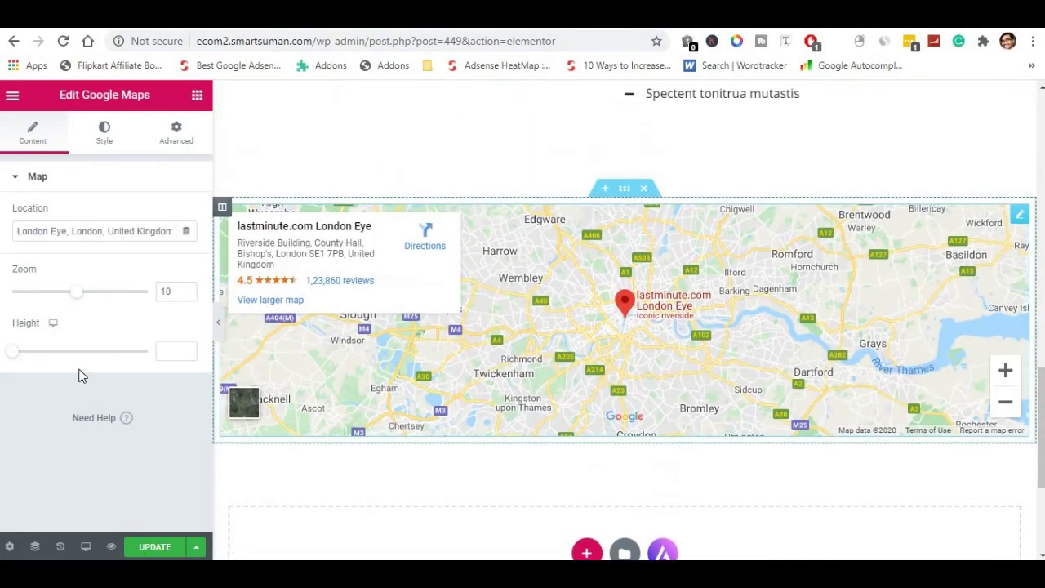
left_click_drag(24, 354, 52, 346)
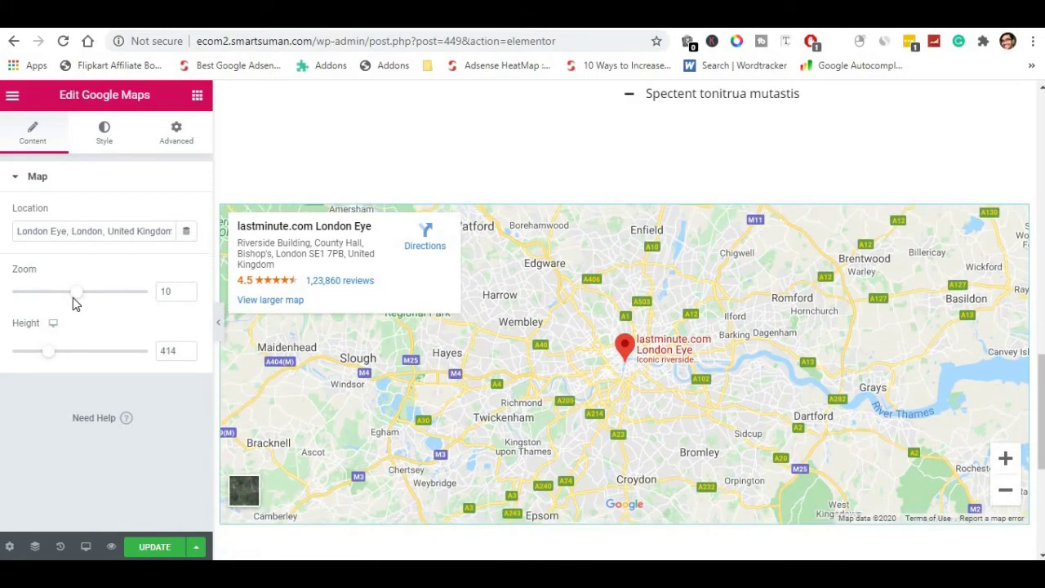
left_click_drag(88, 294, 92, 294)
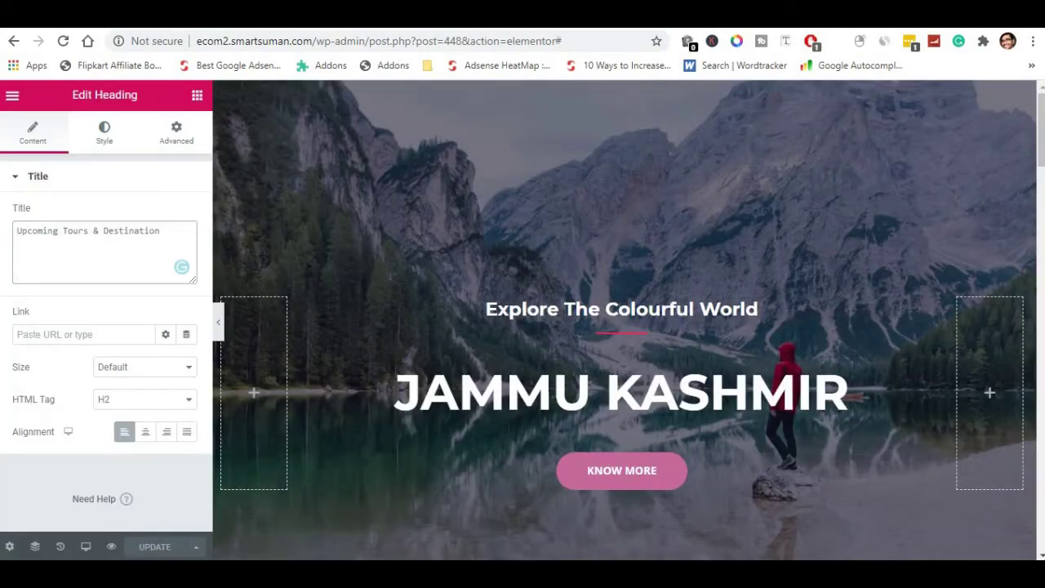
left_click(59, 231)
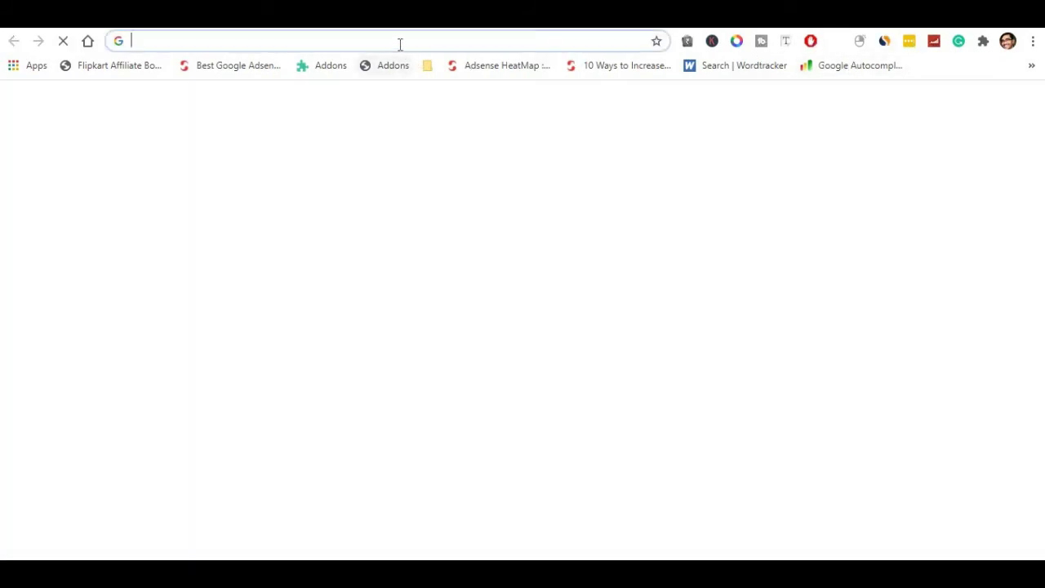
Load ecom2.smartsuman.com, go to the About page and scroll down to the Google Map.
left_click(400, 41)
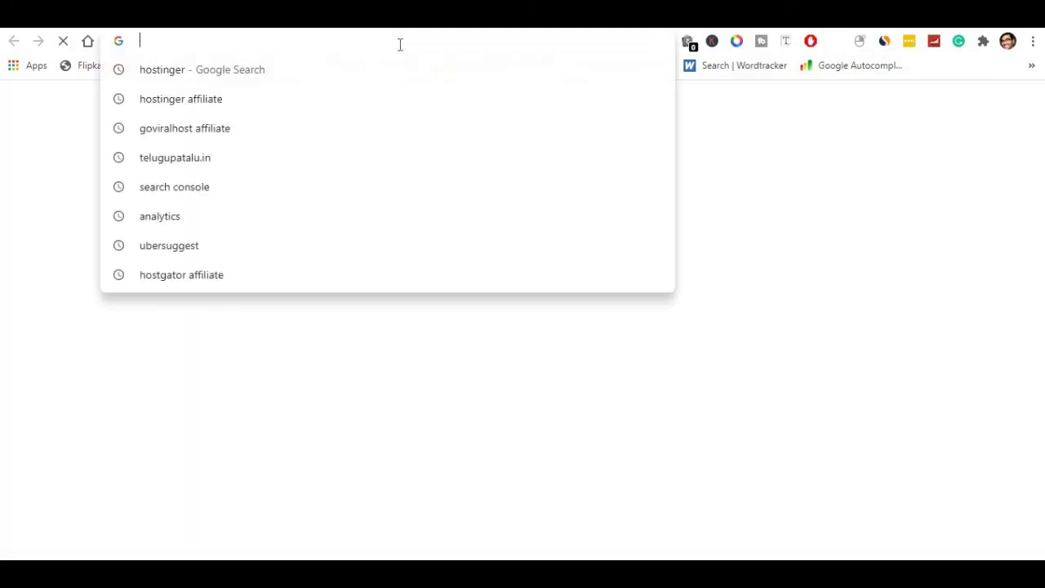
type("EC")
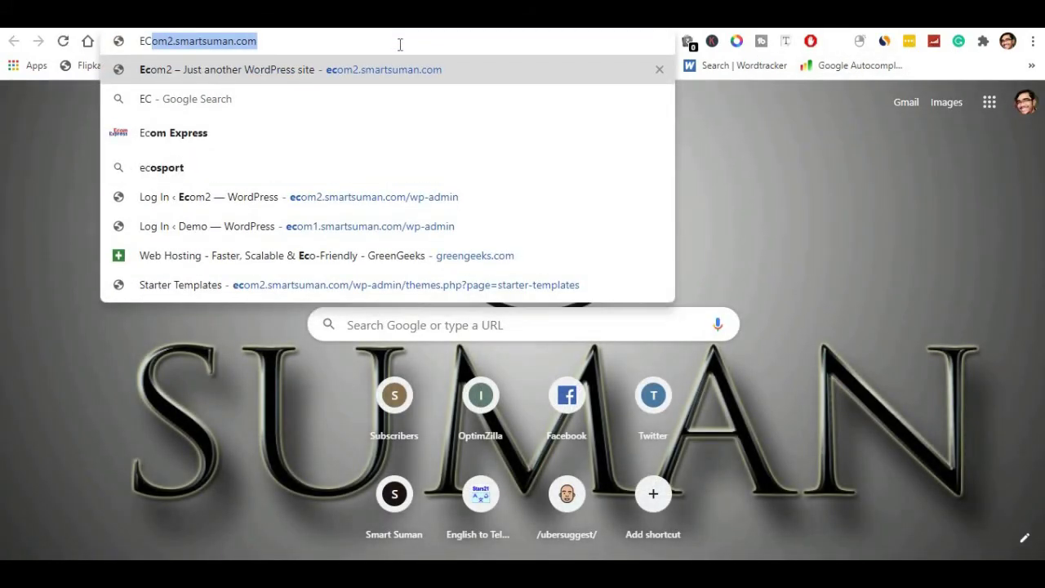
key("Return")
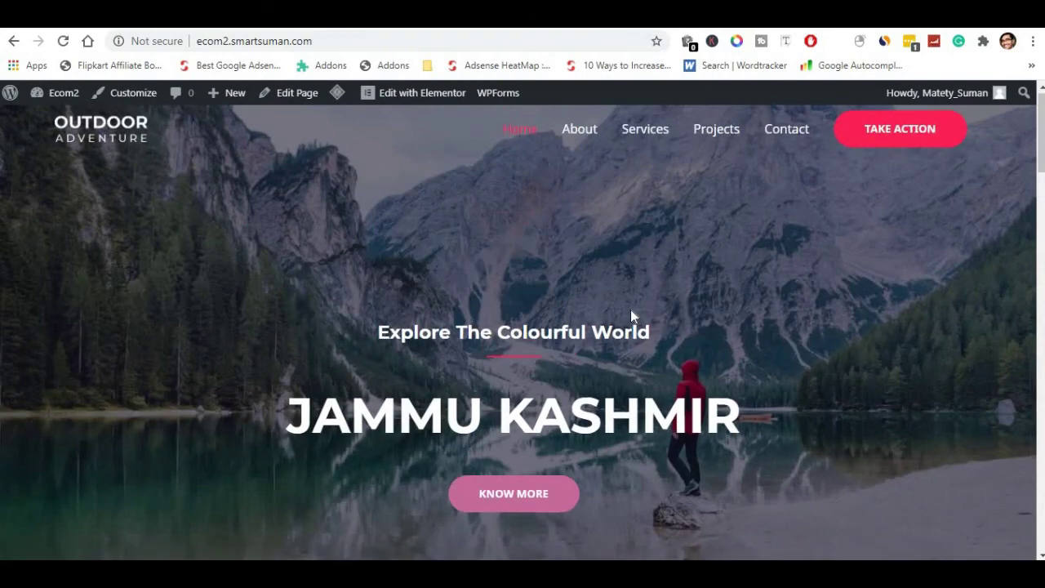
left_click(585, 140)
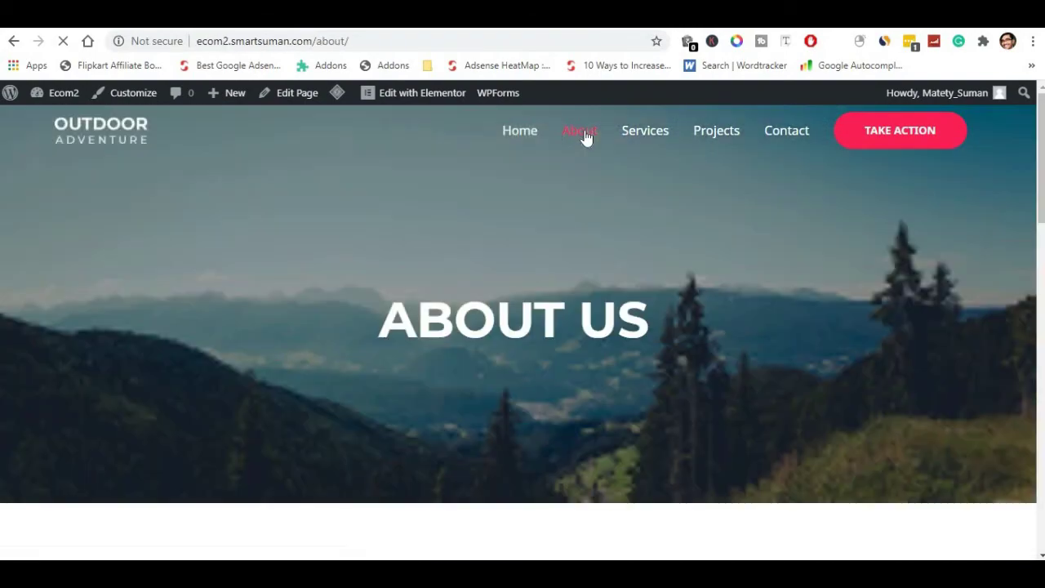
scroll(630, 343, "down", 15)
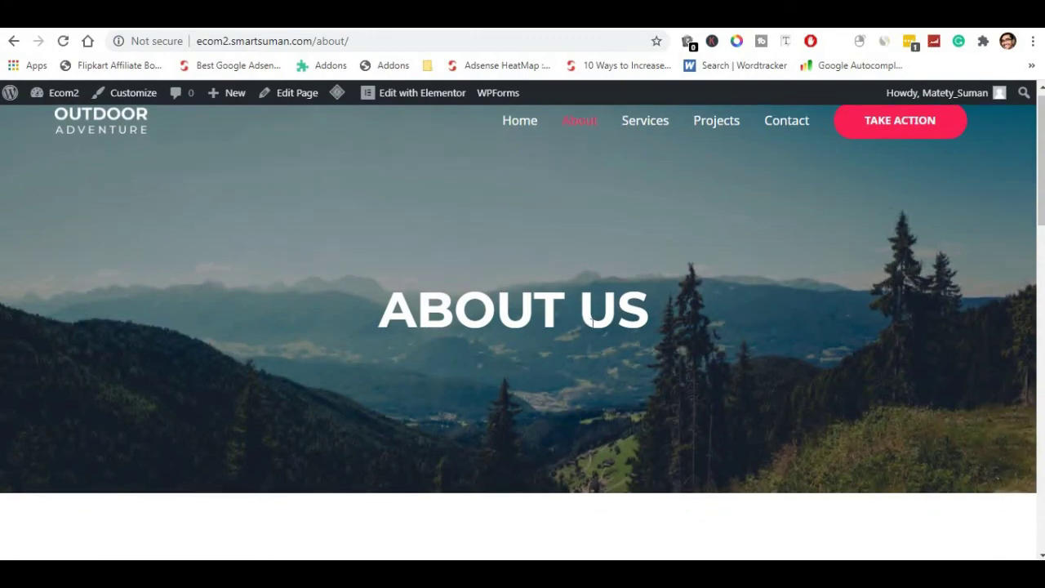
scroll(593, 330, "down", 5)
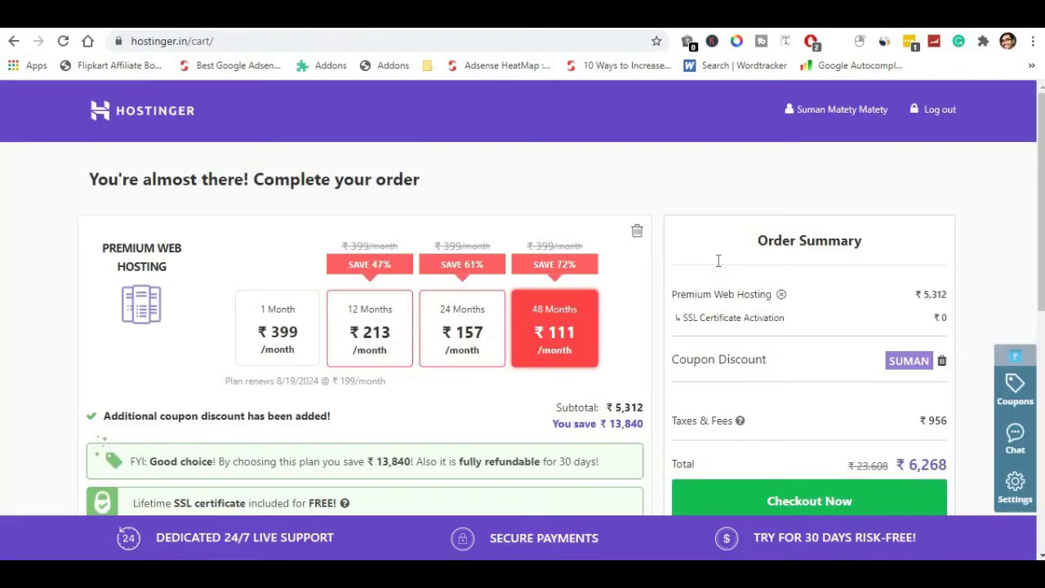
scroll(717, 261, "down", 4)
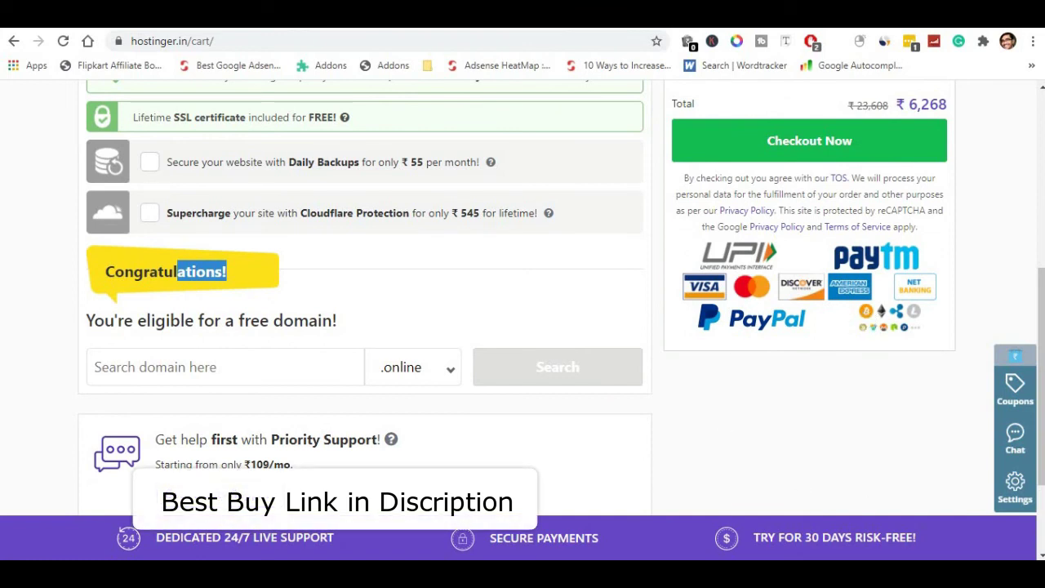
left_click_drag(751, 537, 947, 541)
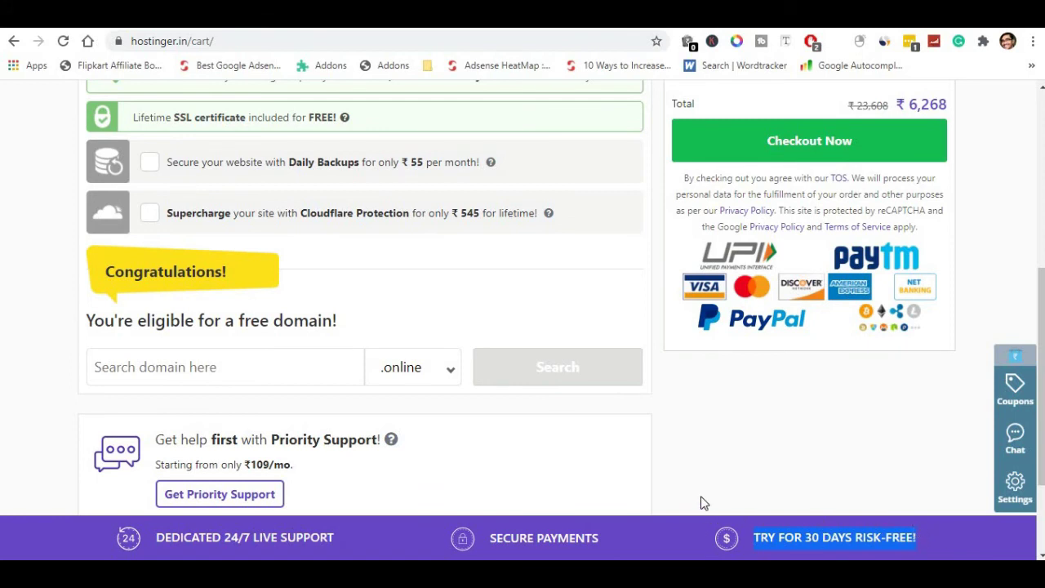
scroll(919, 445, "up", 4)
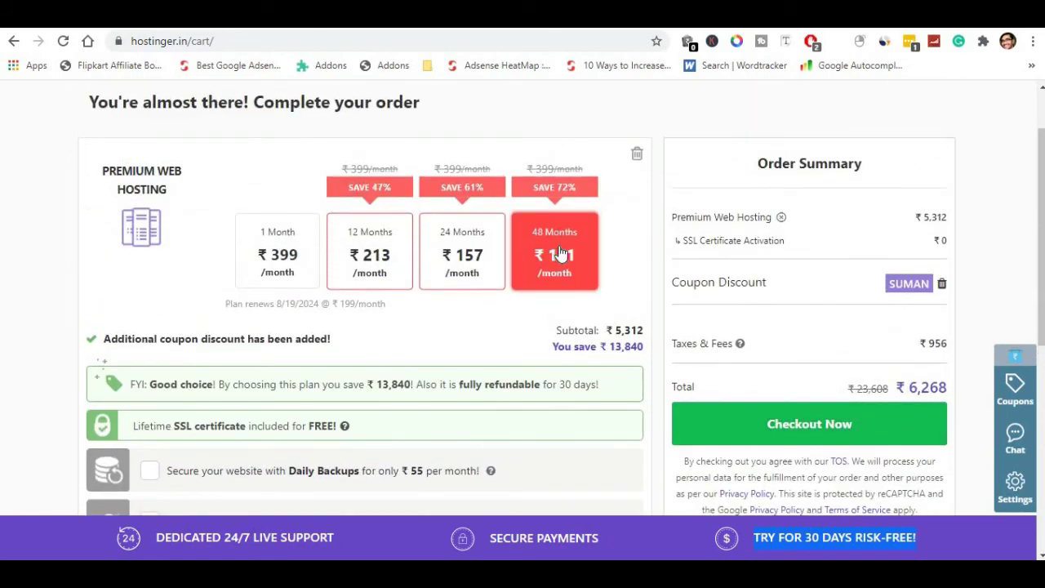
left_click(560, 254)
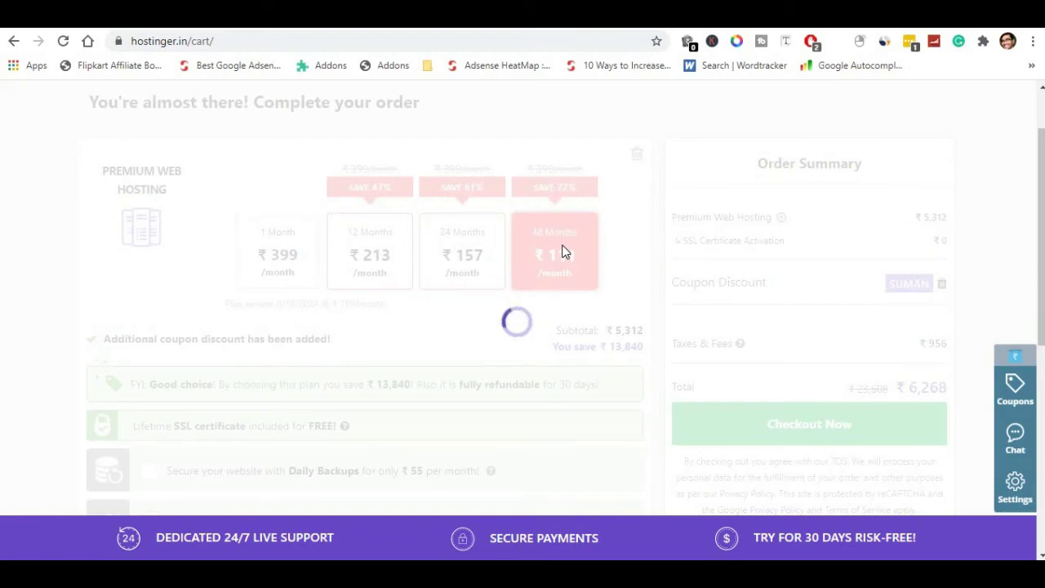